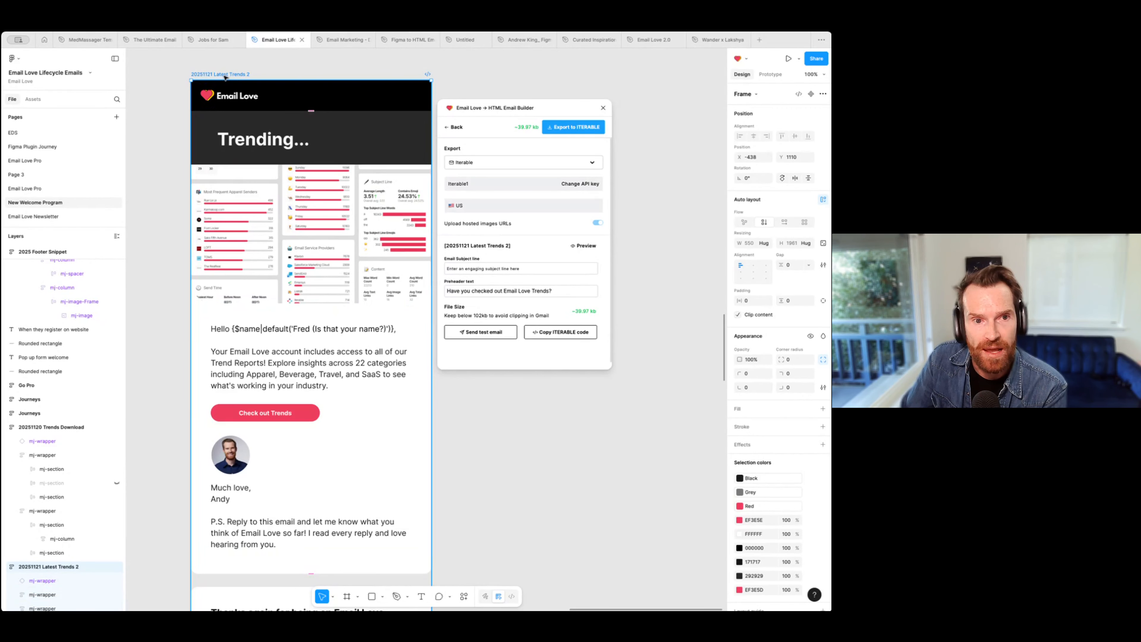
Step: Export the 20251121 Latest Trends 2 email to Braze with localization tags enabled for both the content and the URLs
click(522, 161)
click(485, 221)
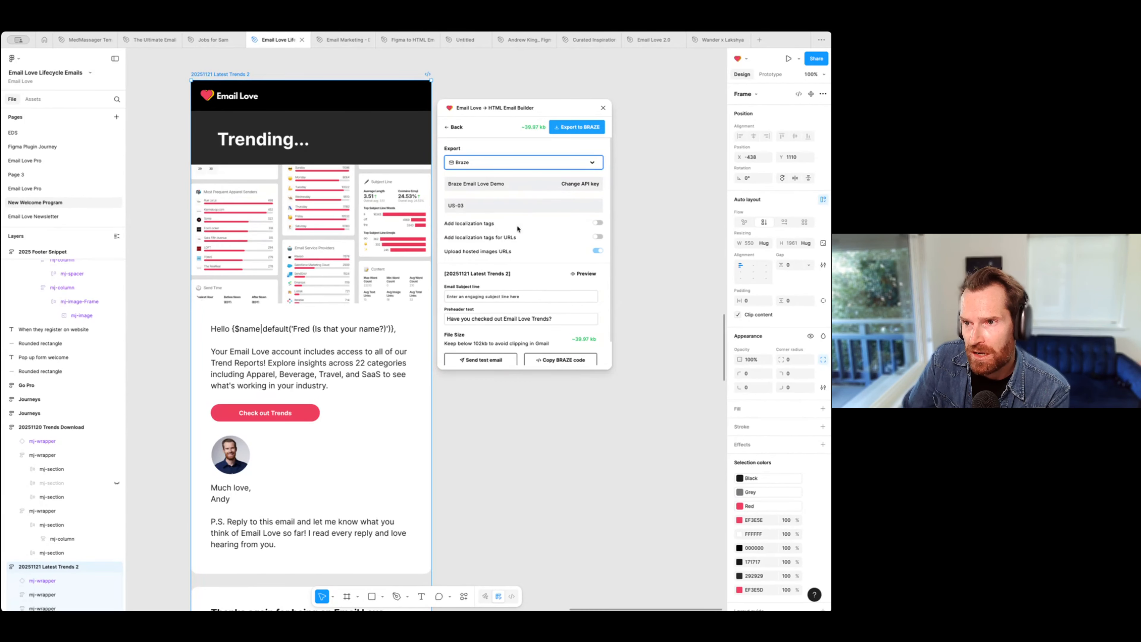
click(597, 224)
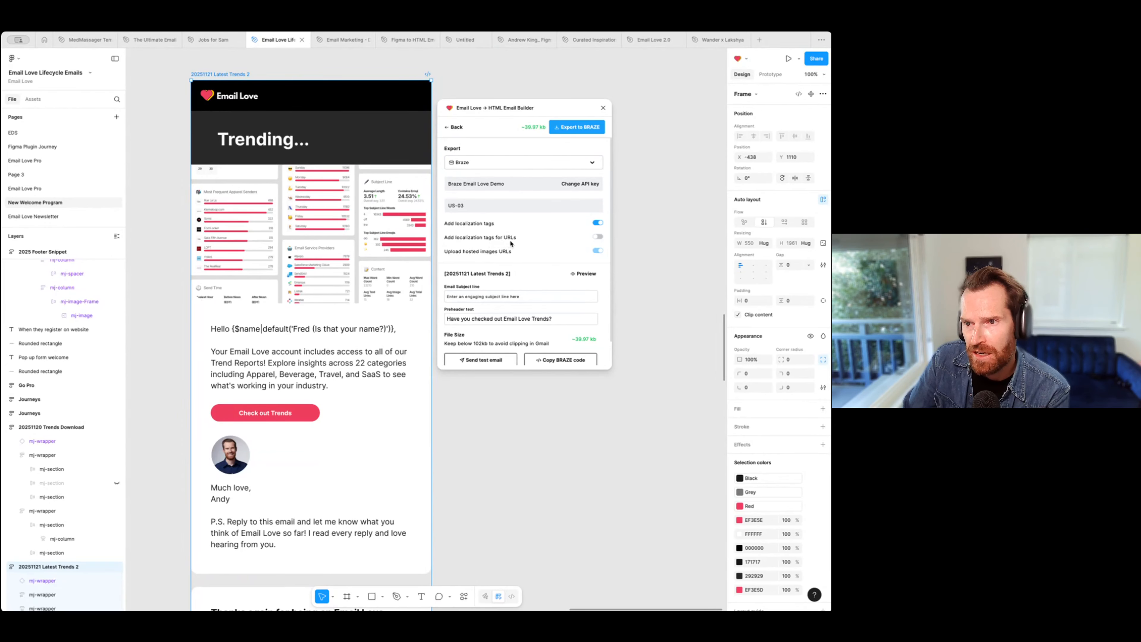
click(598, 238)
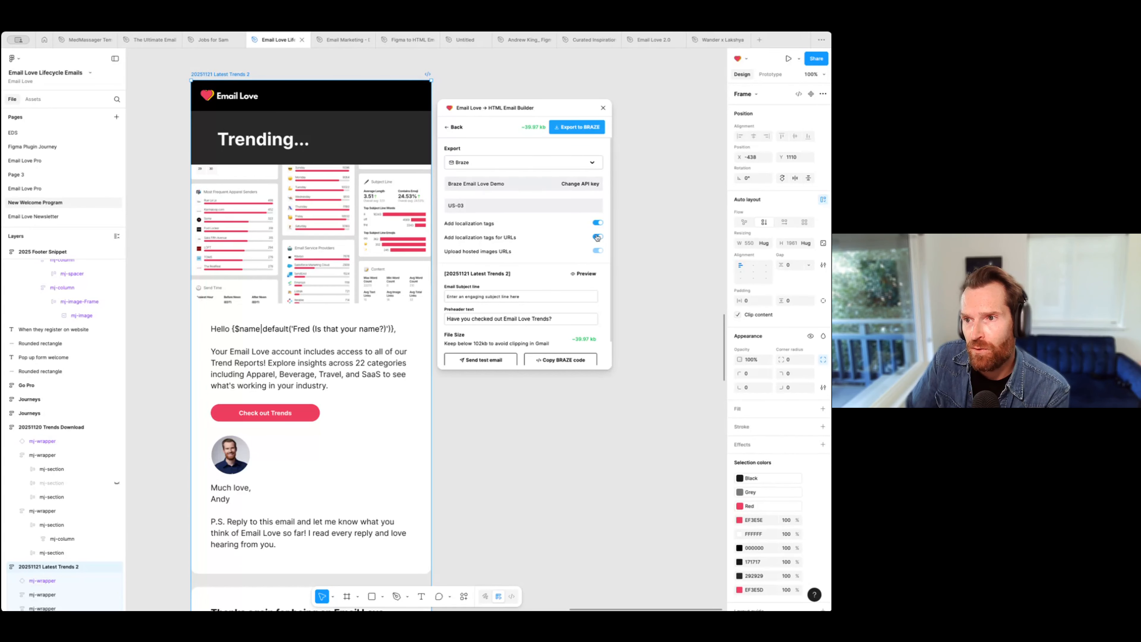
click(598, 236)
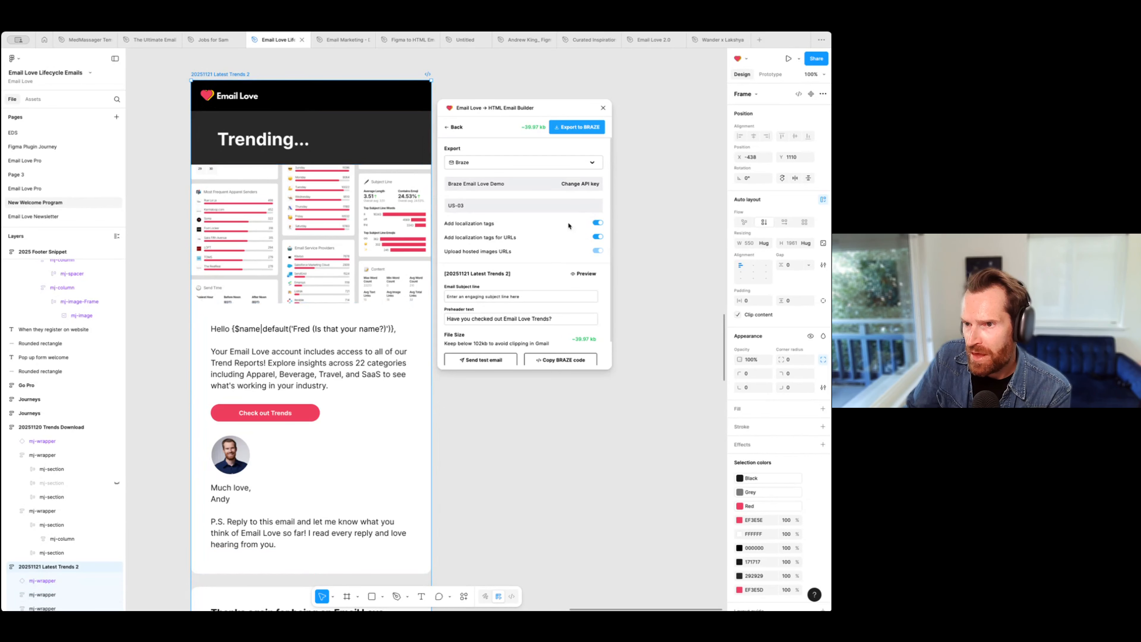
click(573, 128)
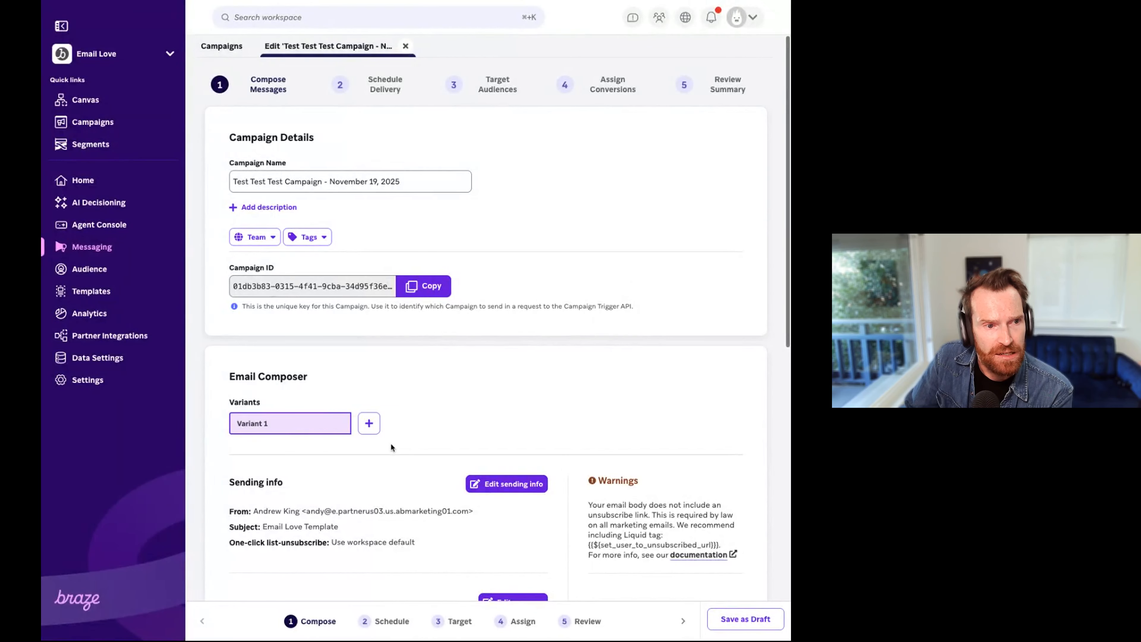
Step: Switch to Braze, open the saved email template 20251121 Latest Trends 2_11/21/2025 and examine the translation tags in its email body
click(93, 293)
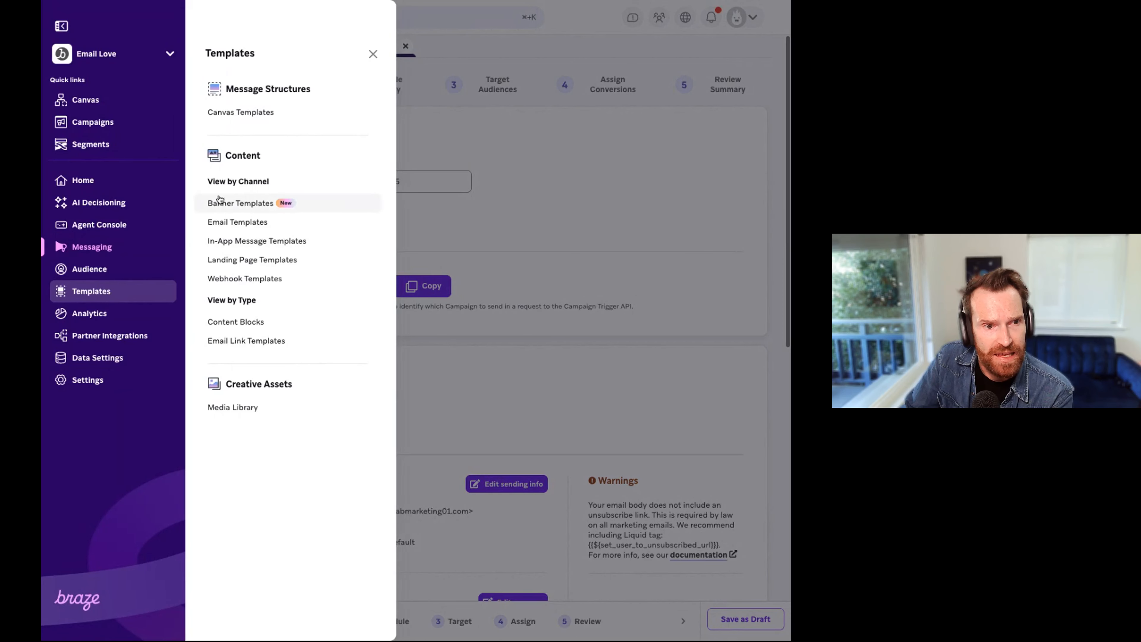
click(233, 222)
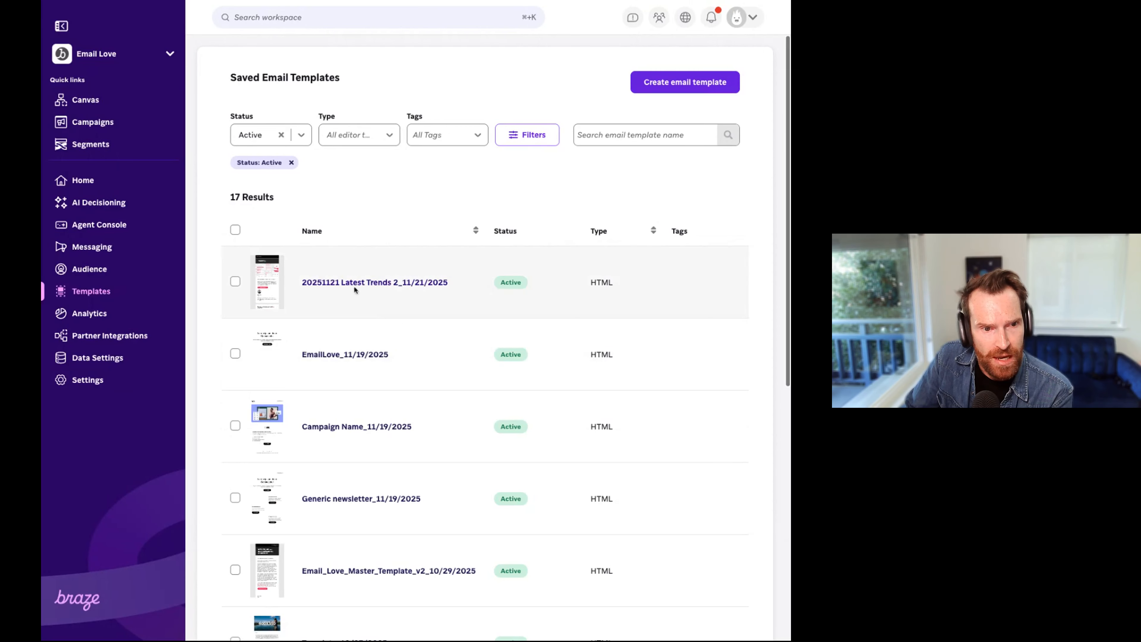
click(349, 284)
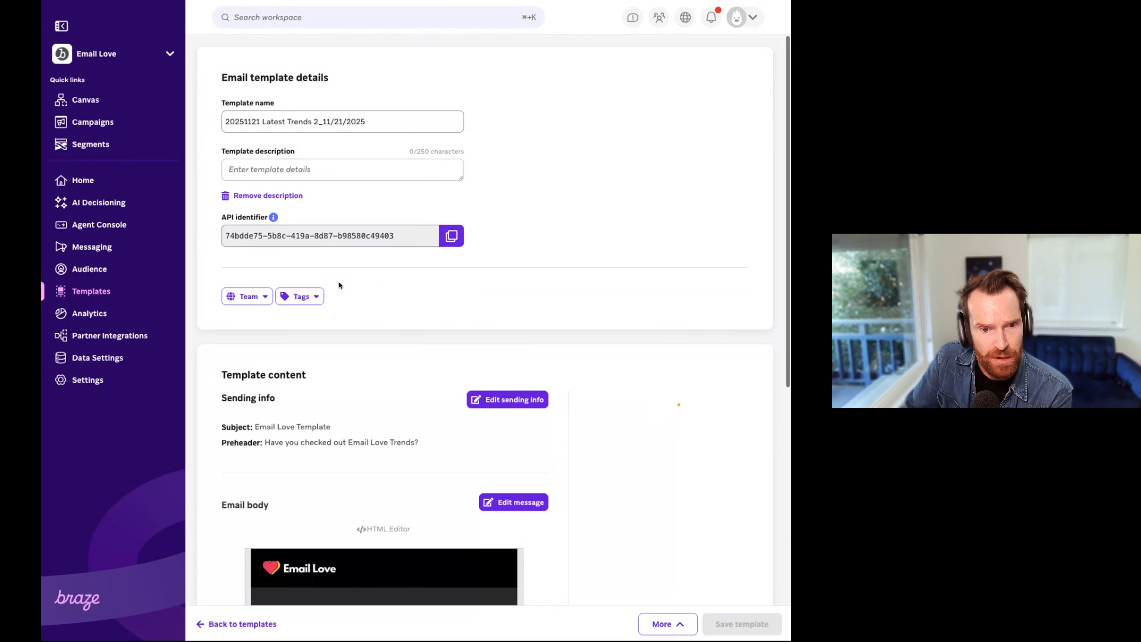
scroll(449, 300, down, 10)
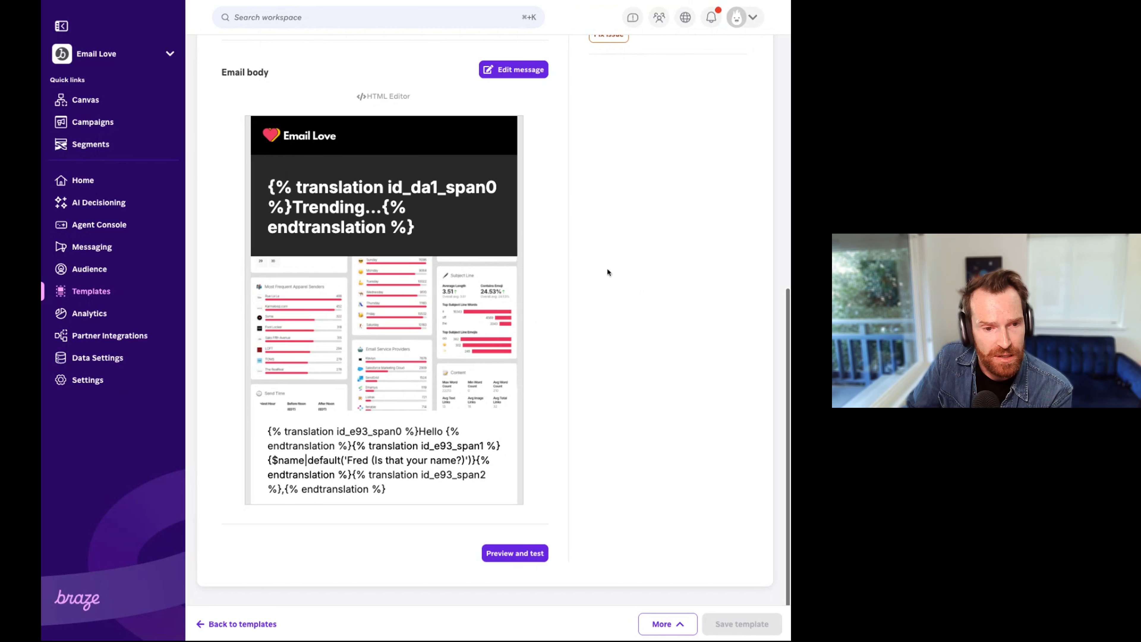
scroll(649, 270, up, 10)
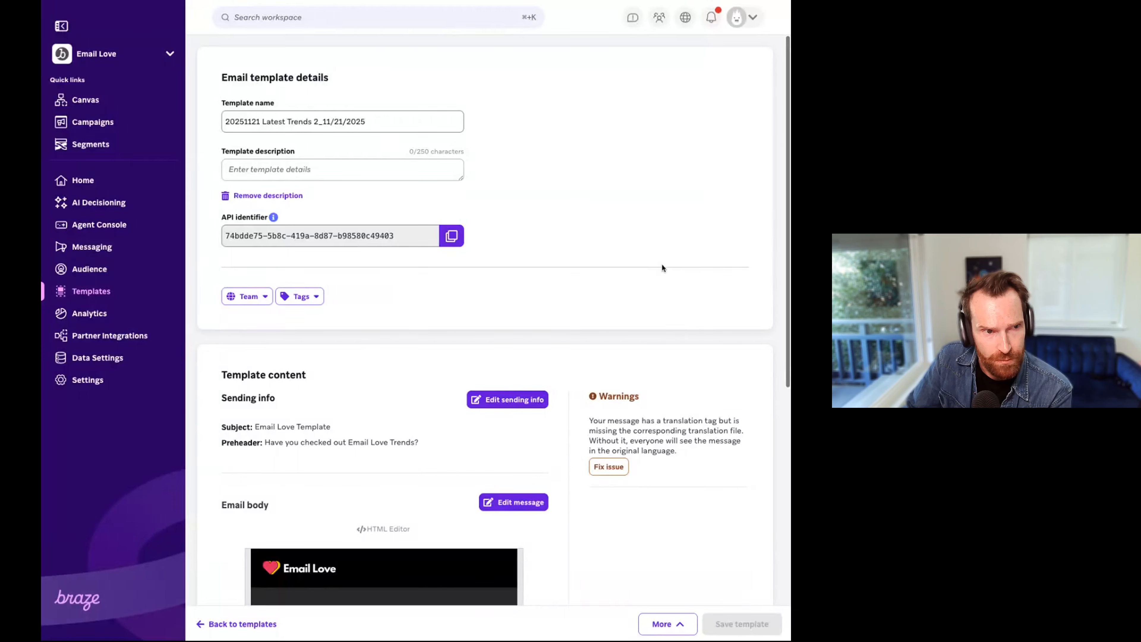
click(104, 126)
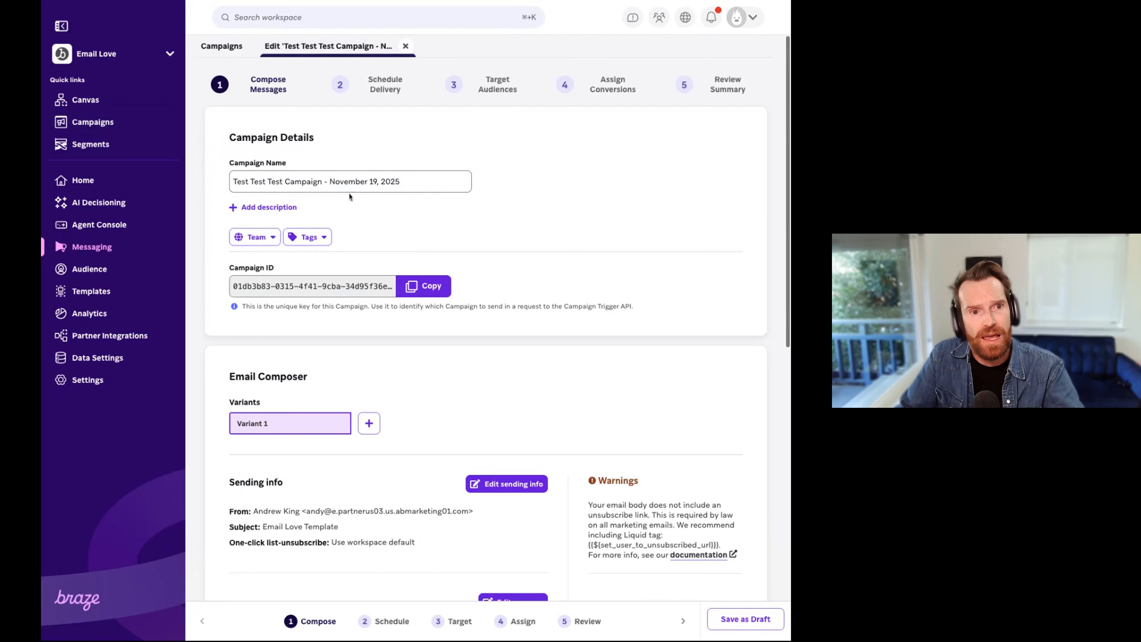
drag(322, 181, 210, 174)
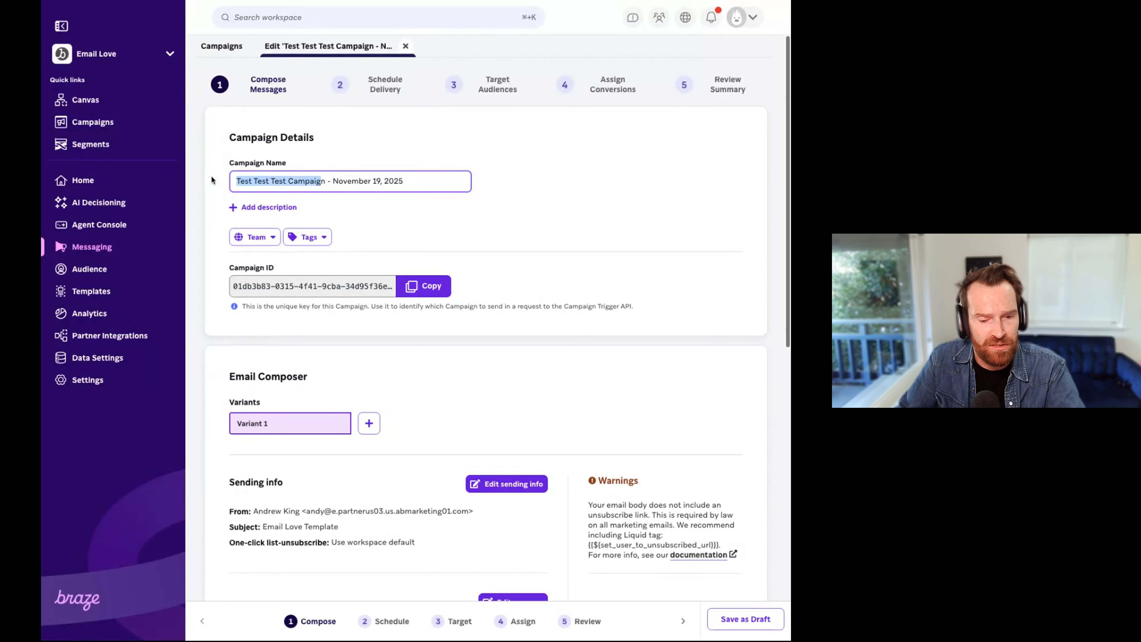
text(Tn)
key(BackSpace)
text(Email L)
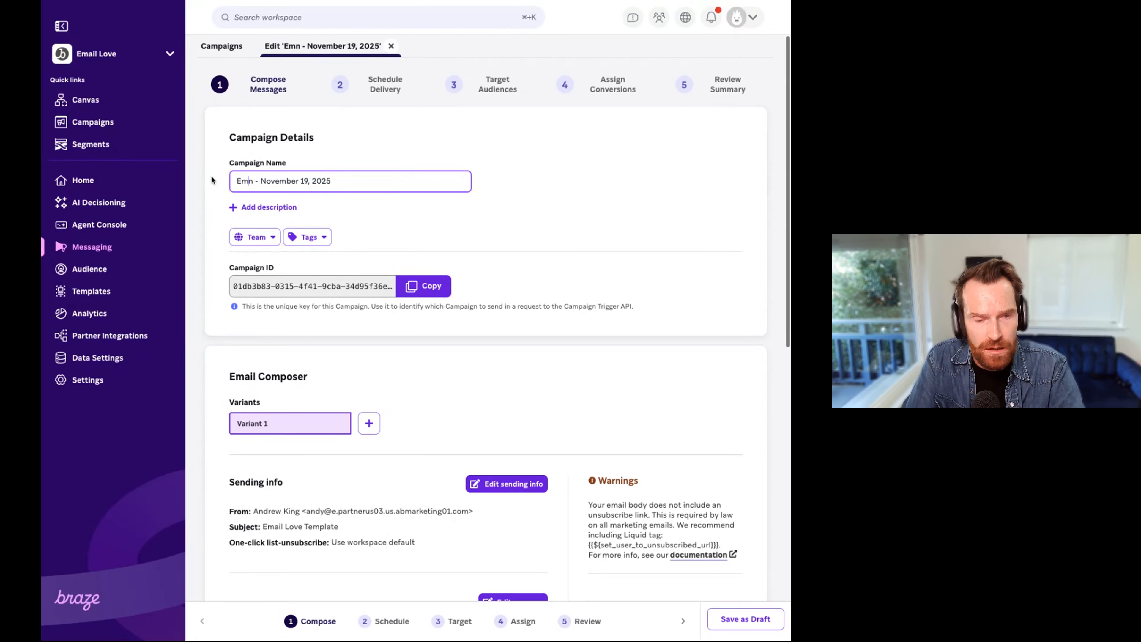
text(ove Trends)
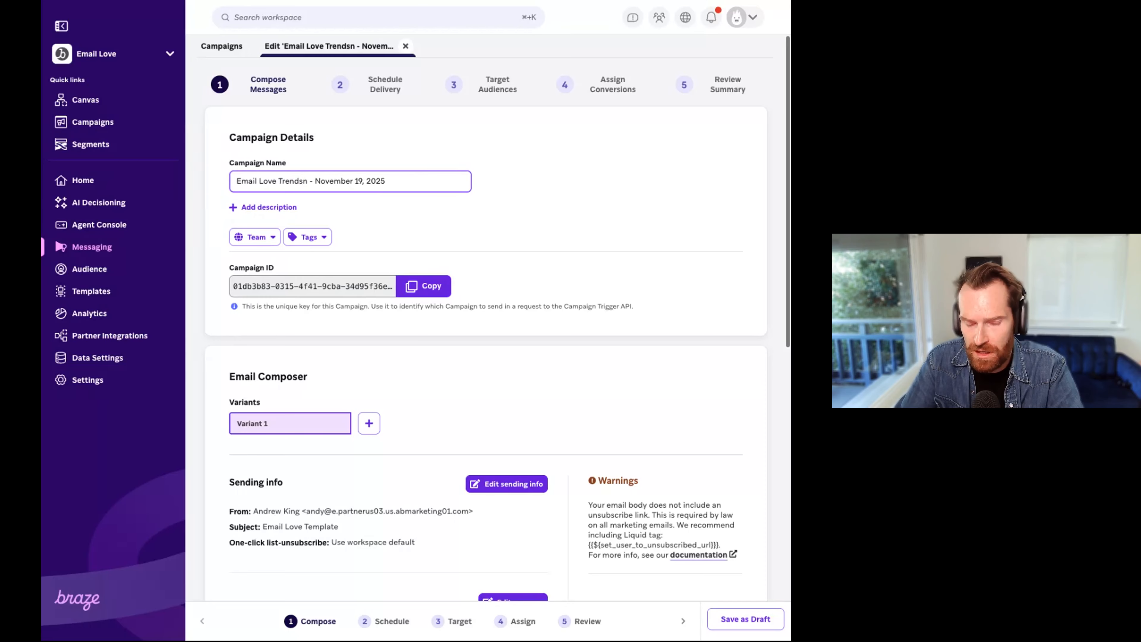
key(Delete)
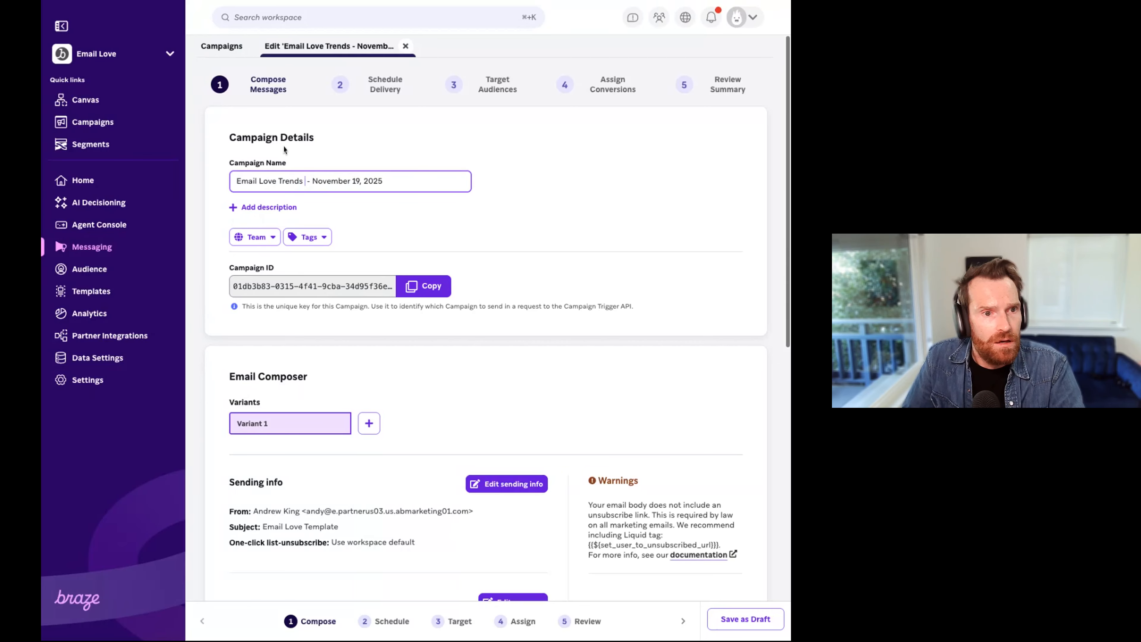
scroll(596, 247, down, 7)
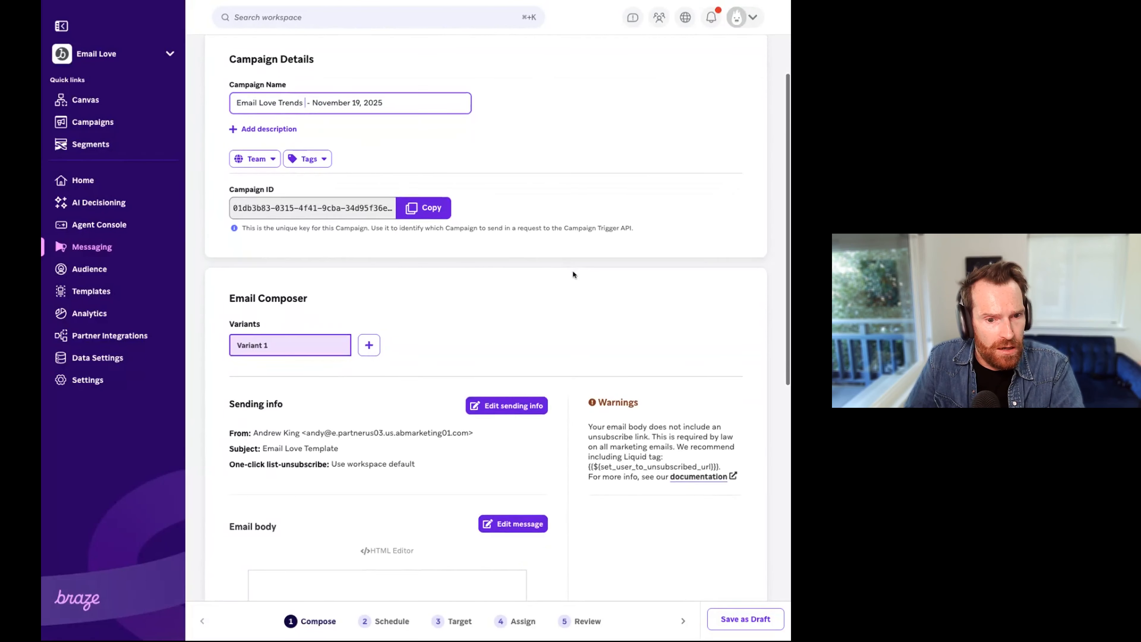
scroll(573, 271, up, 3)
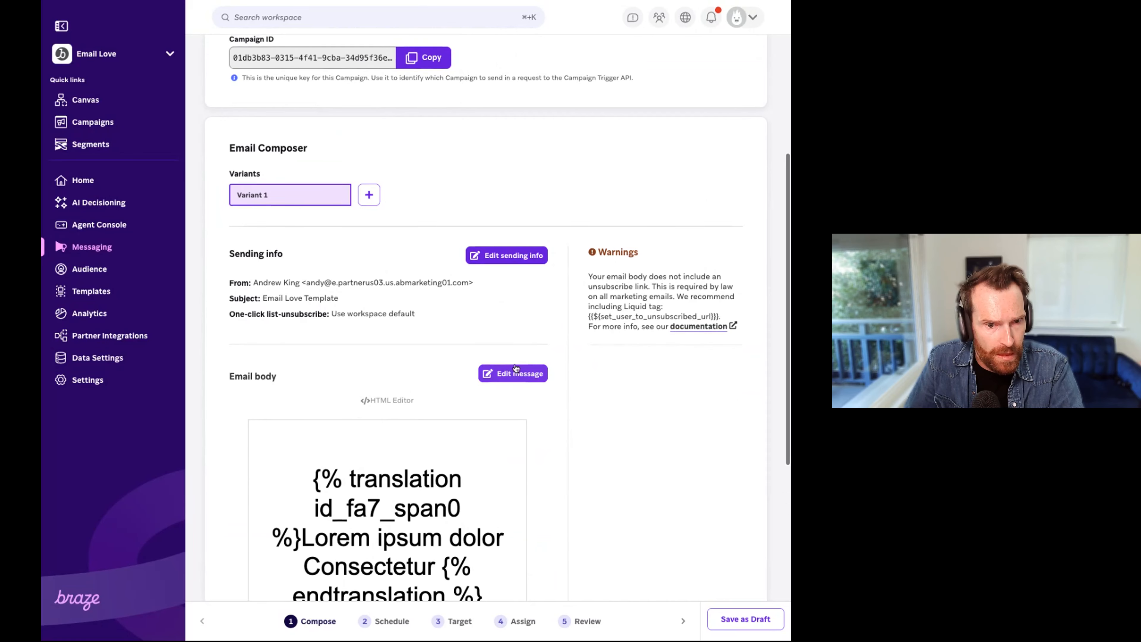
scroll(517, 378, up, 1)
scroll(517, 395, up, 8)
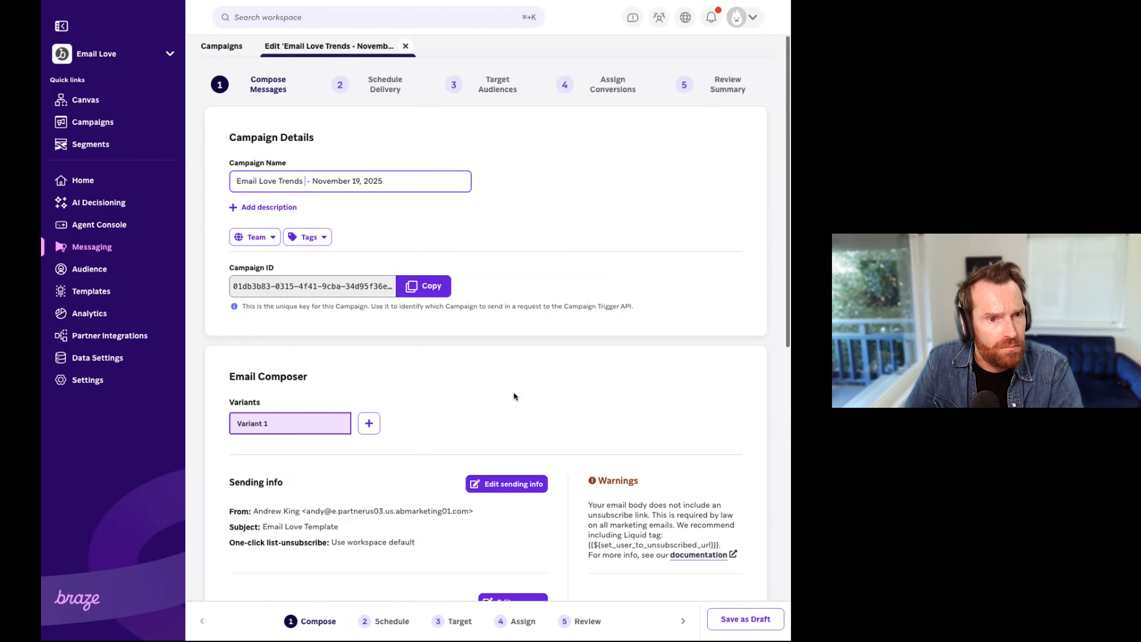
click(218, 46)
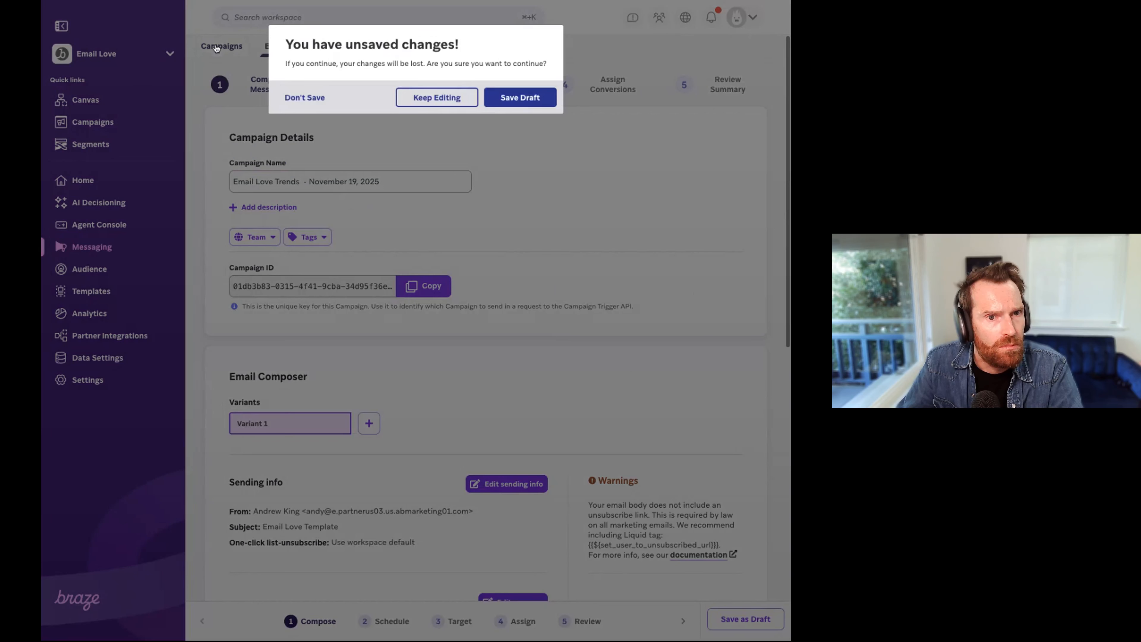
click(303, 98)
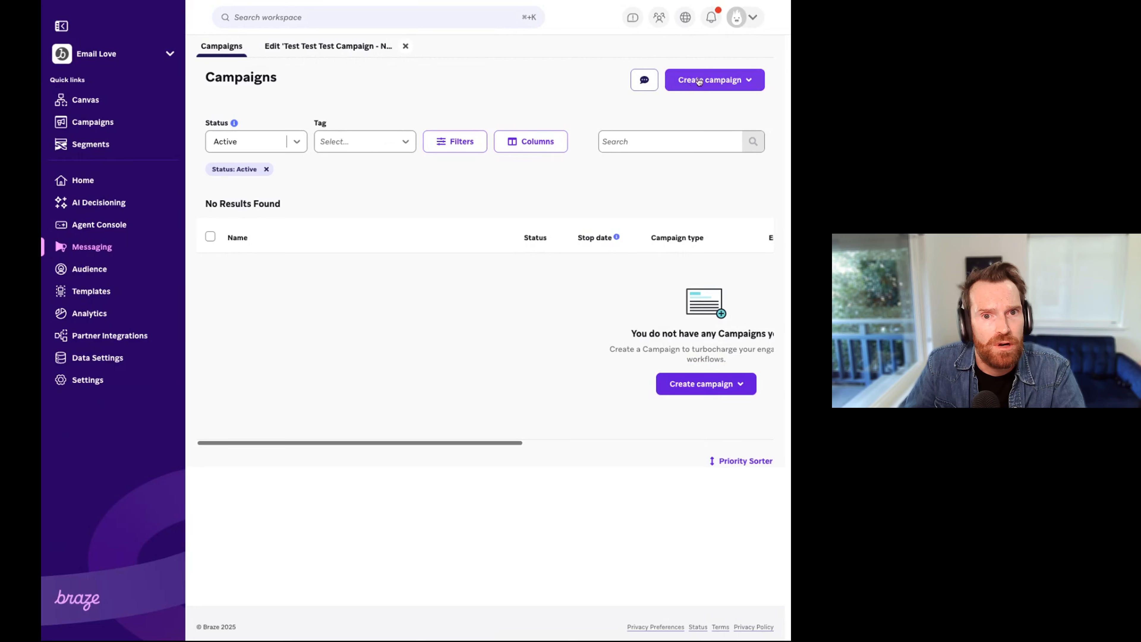
Step: Create a new email campaign, close the old test campaign's tab, and name the new one "Trends - November 21, 2025"
click(700, 82)
click(622, 194)
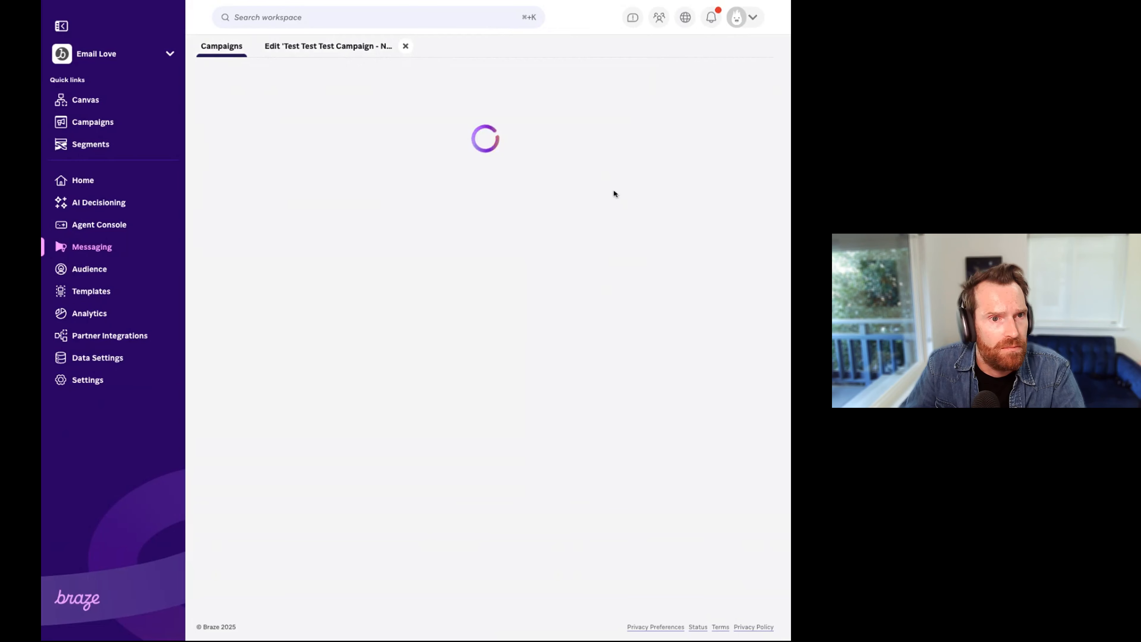
click(406, 46)
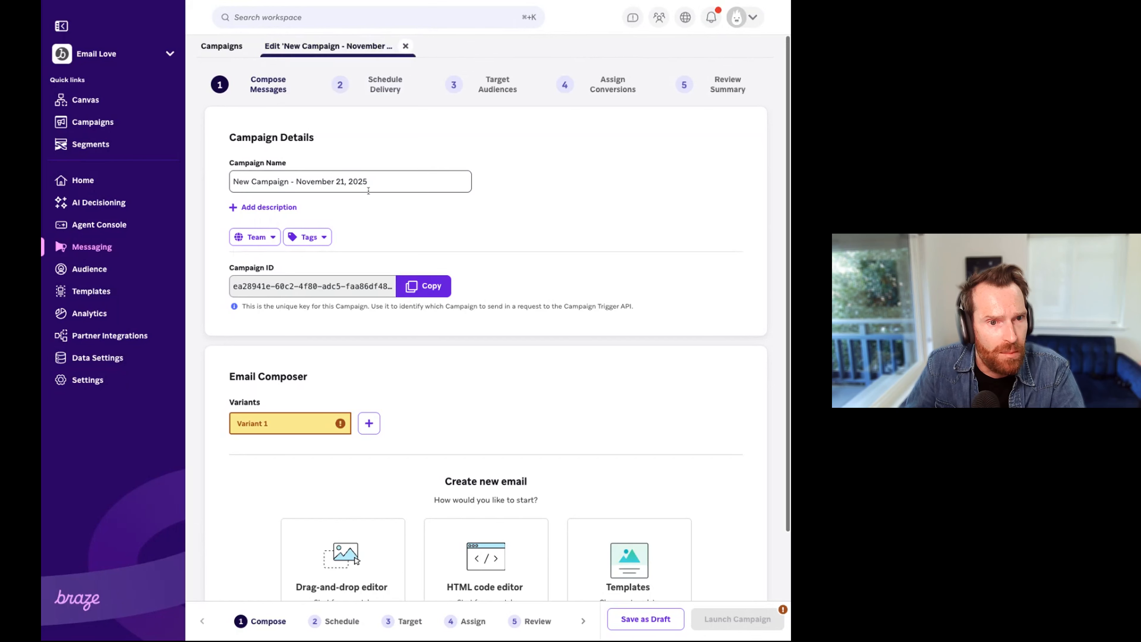
drag(291, 181, 129, 170)
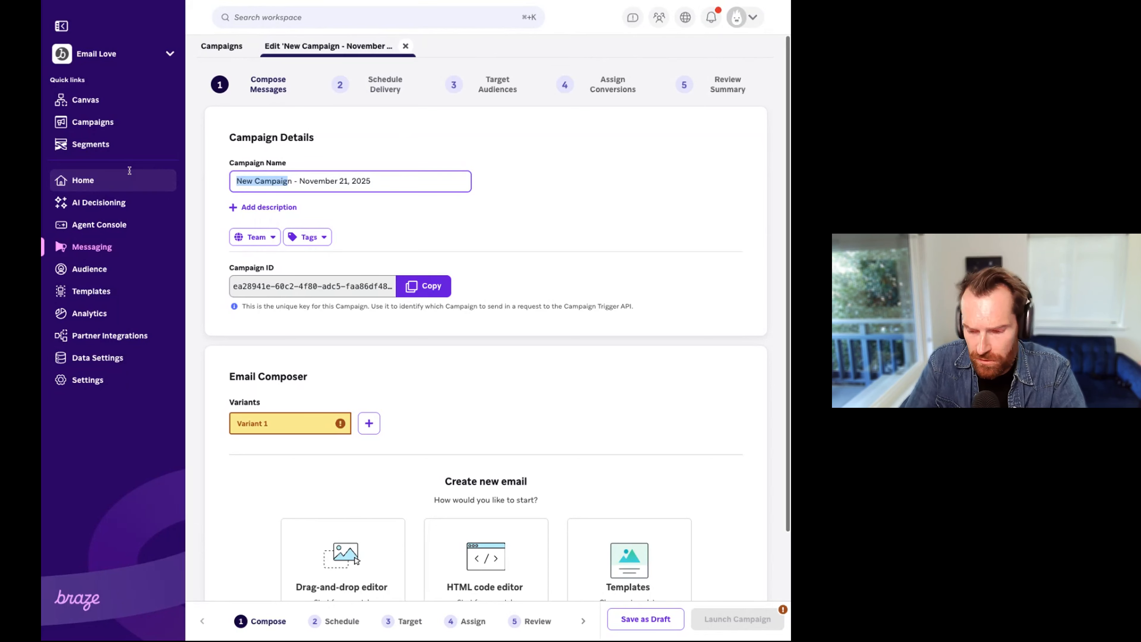
key(BackSpace)
text(Trends)
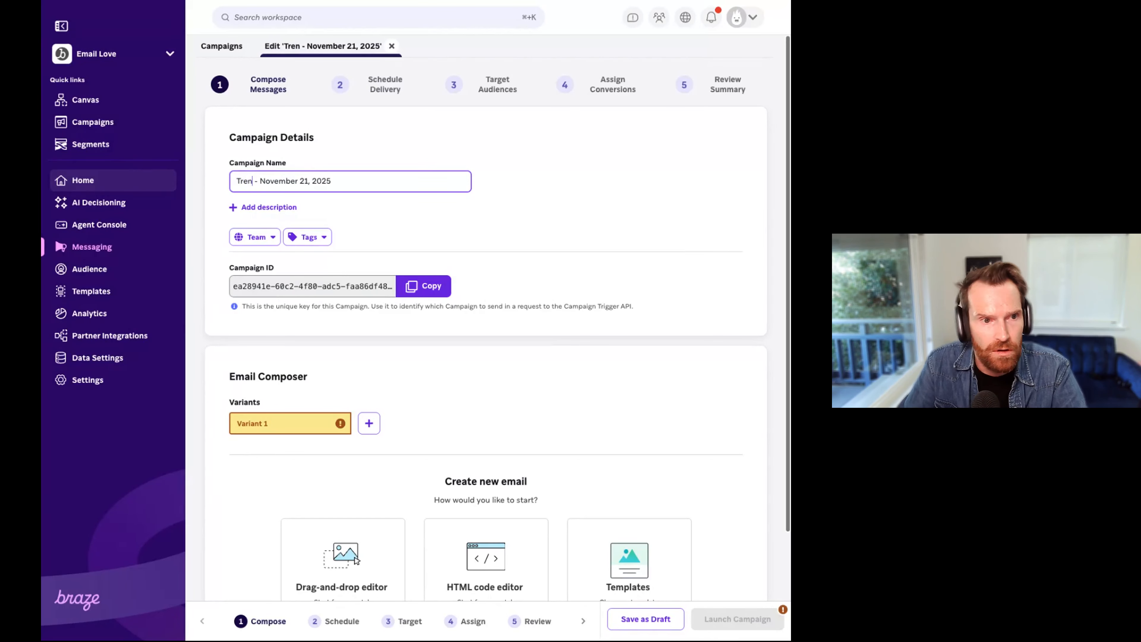
Step: Use the saved template 20251121 Latest Trends 2_11/21/2025 for the campaign's email and save the campaign as a draft
scroll(481, 487, down, 3)
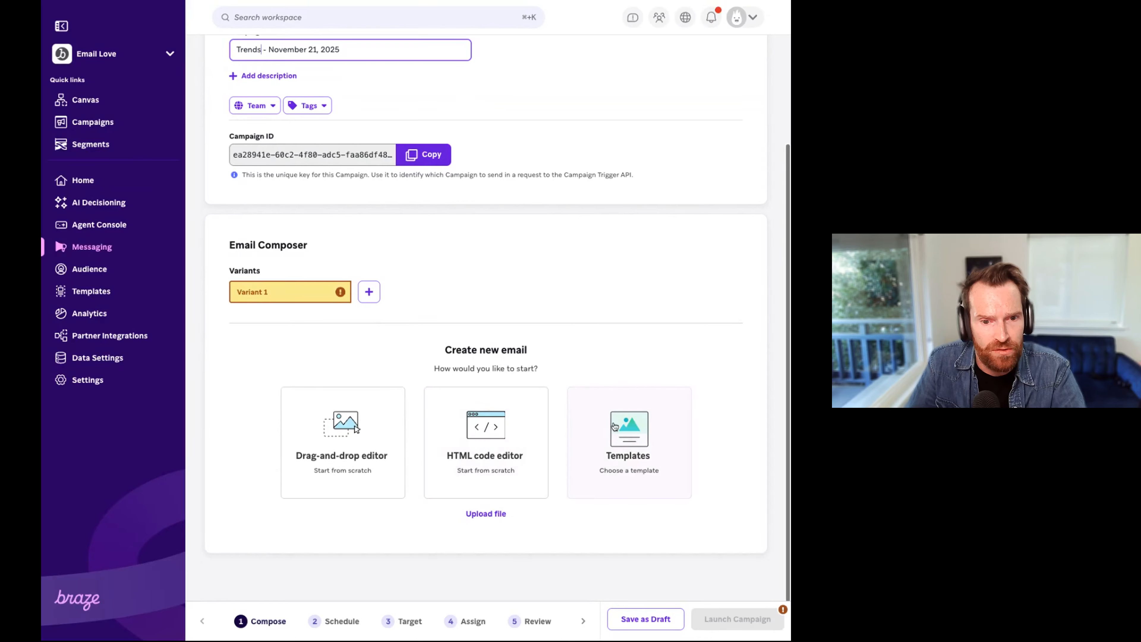
click(648, 439)
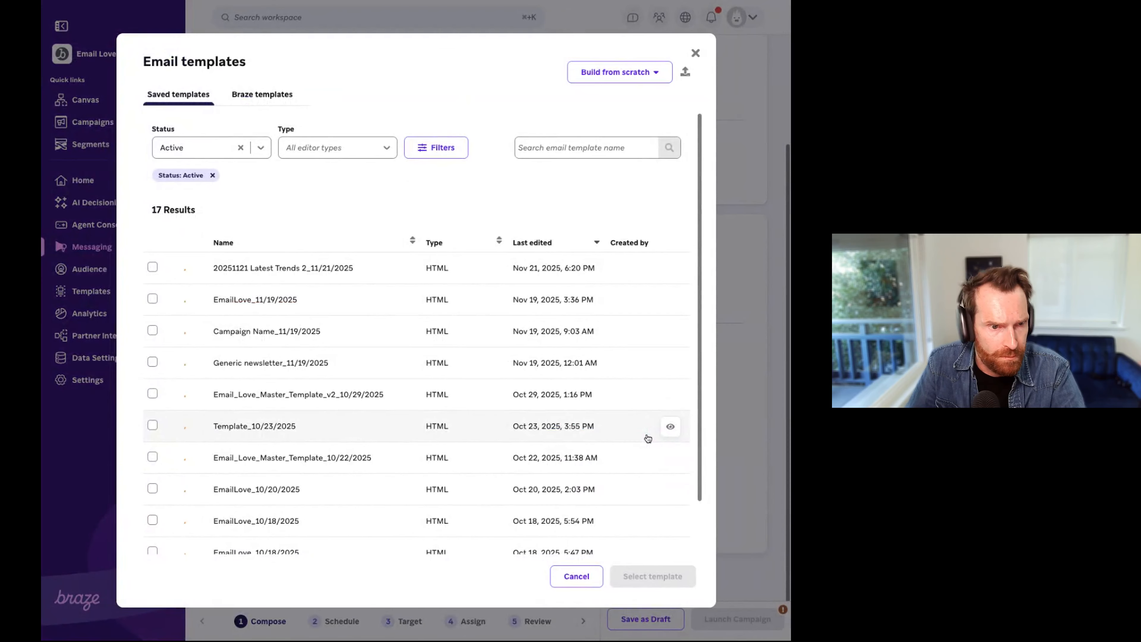
click(152, 267)
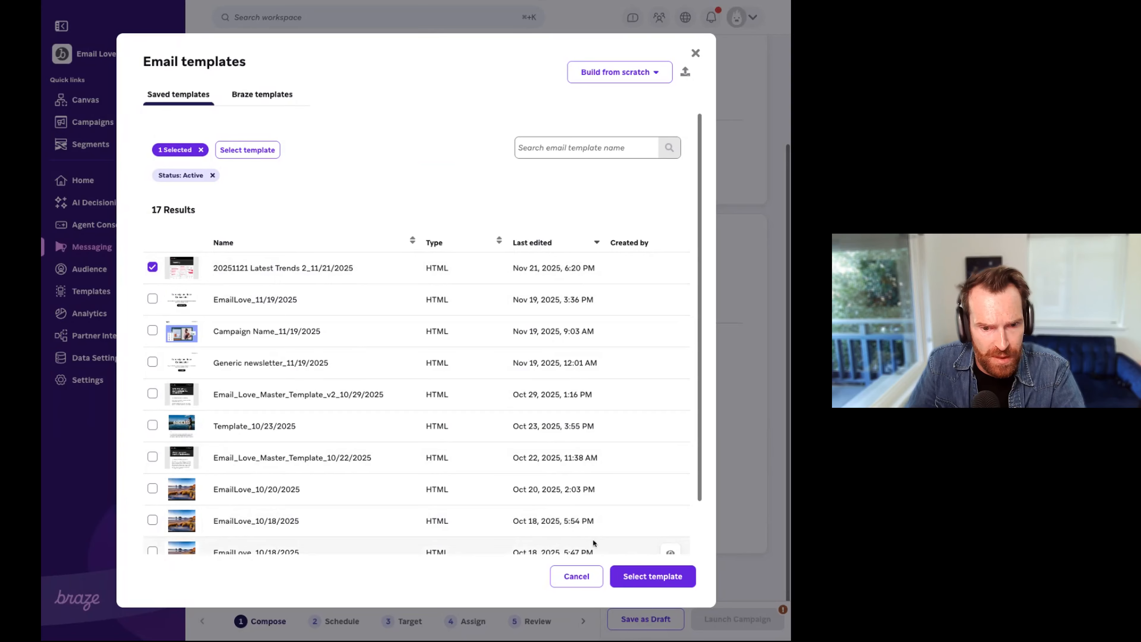
click(650, 584)
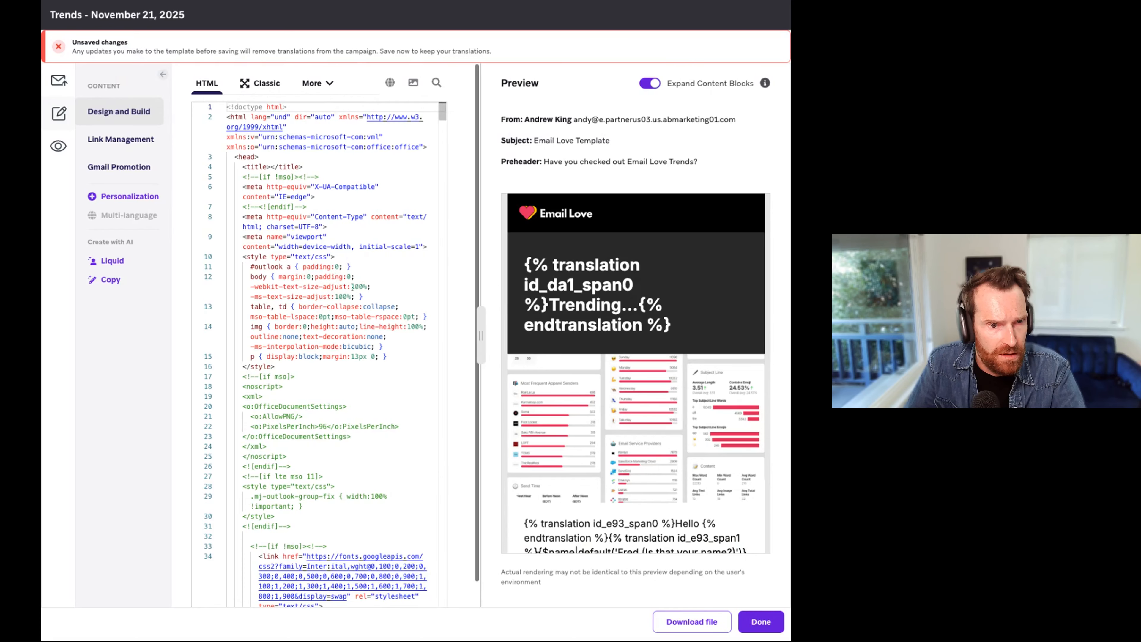
scroll(596, 300, down, 5)
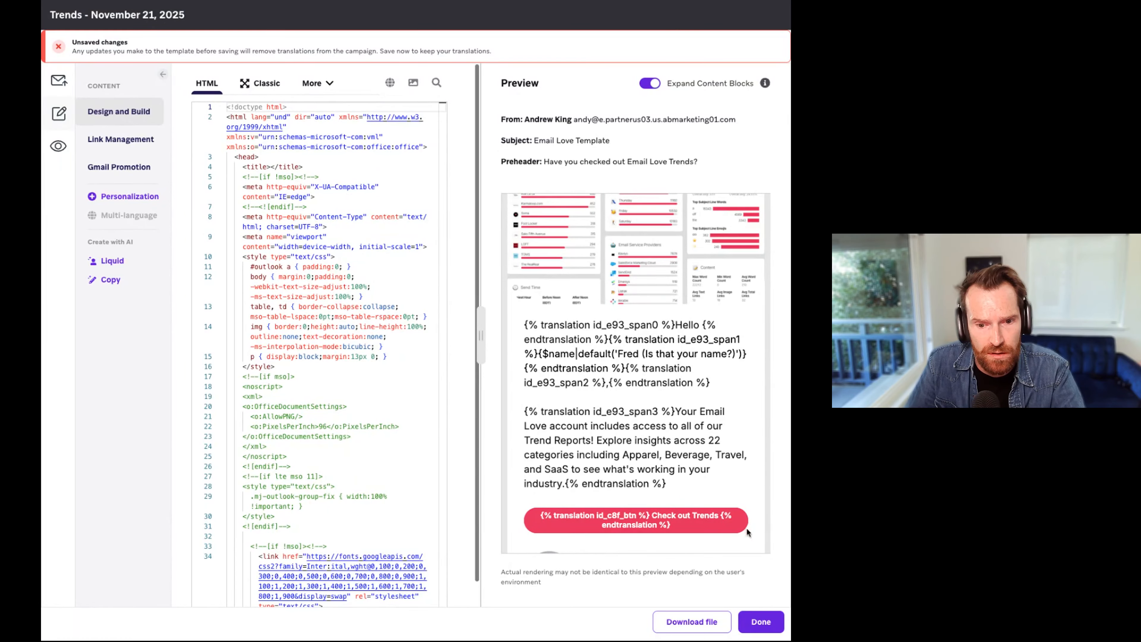
click(761, 622)
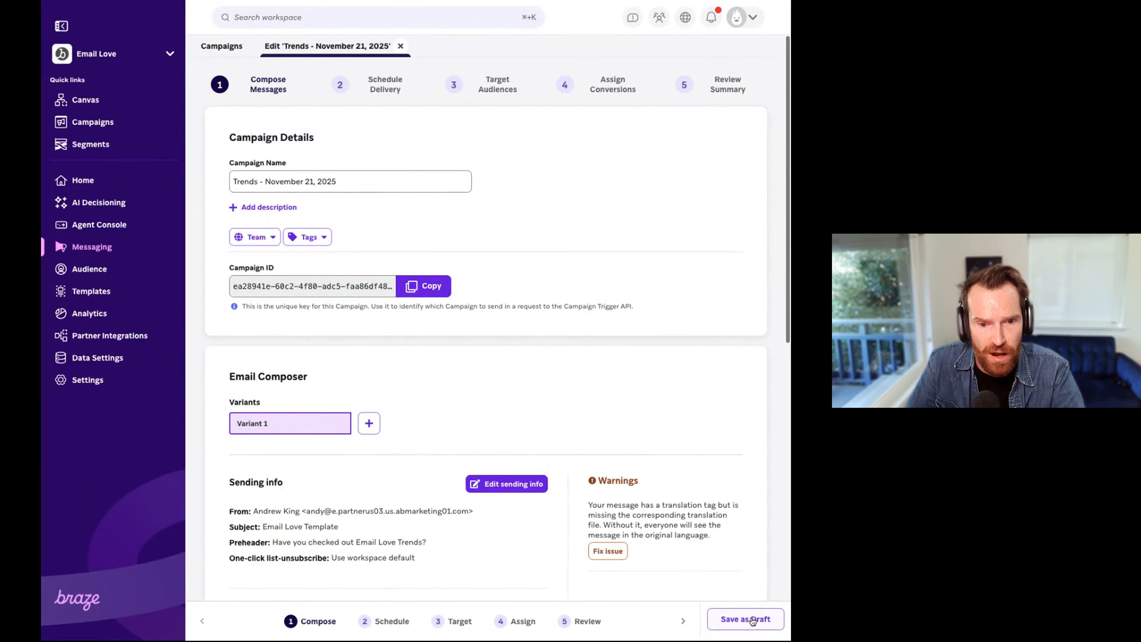
click(763, 625)
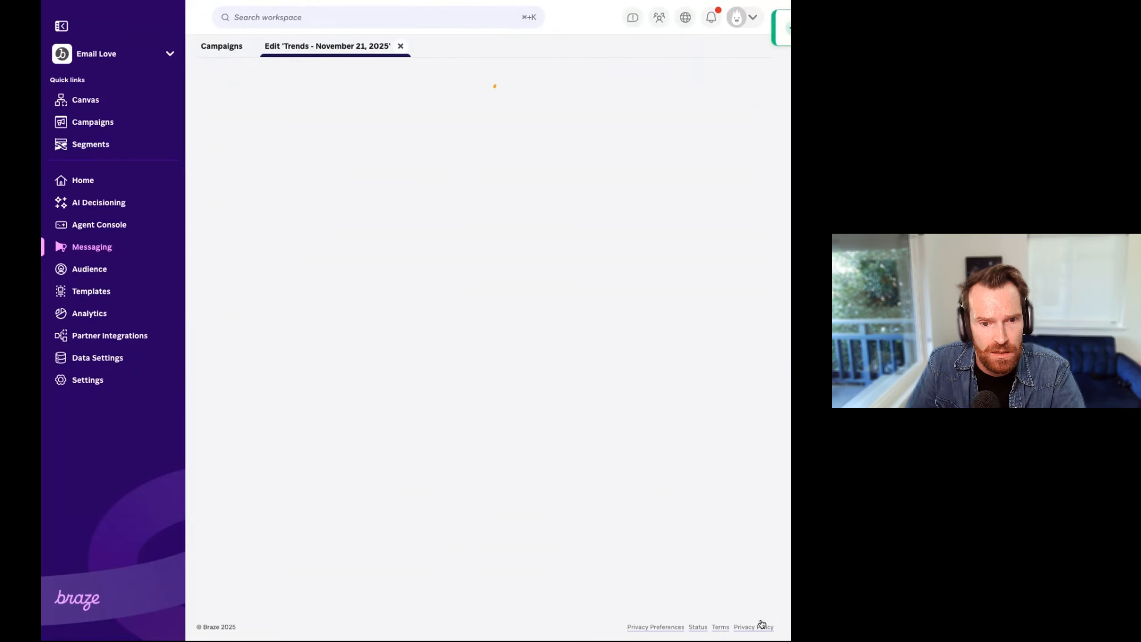
Step: Add the en-US (English), fr-FR and de-DE locales to the campaign's email message and save the campaign as a draft
scroll(673, 395, down, 7)
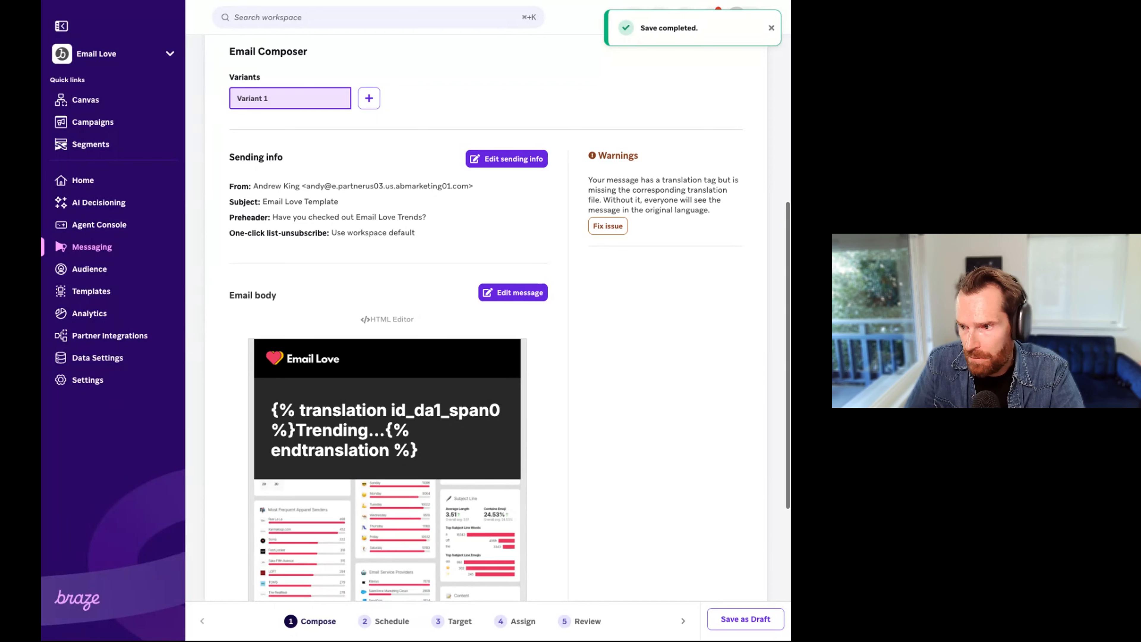
click(519, 293)
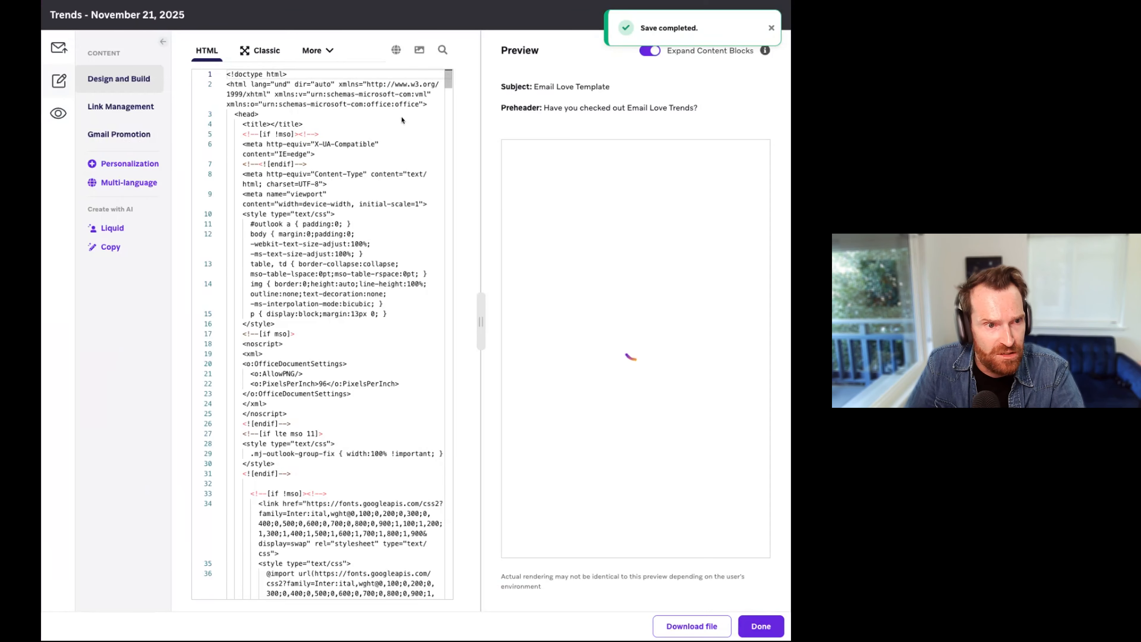
click(123, 184)
click(168, 145)
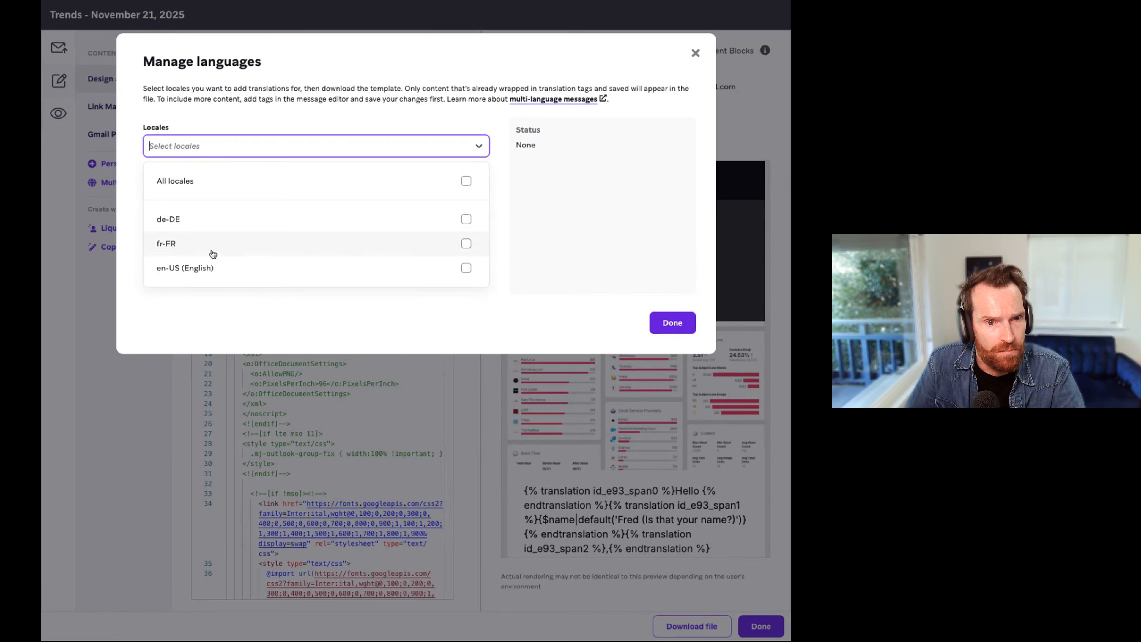
click(466, 268)
click(466, 243)
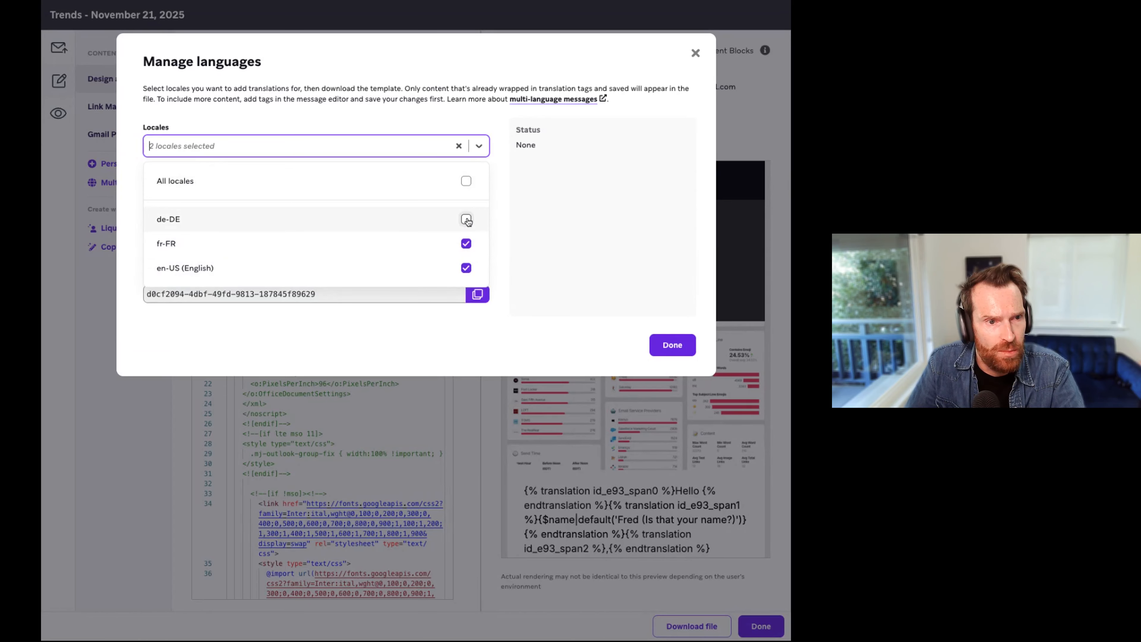
click(466, 219)
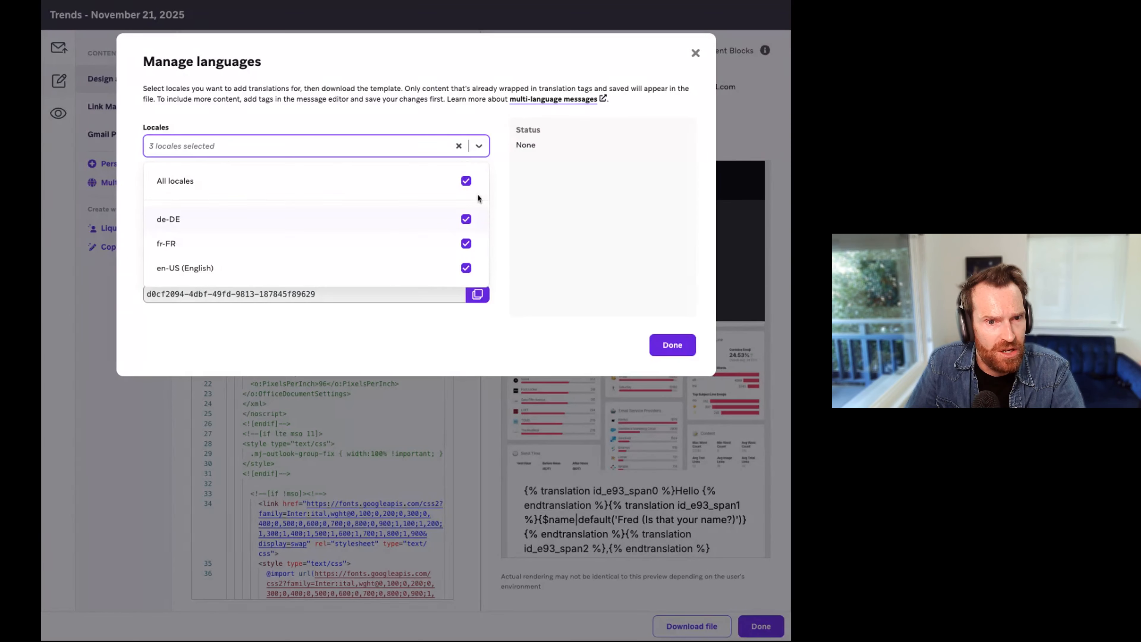
click(674, 346)
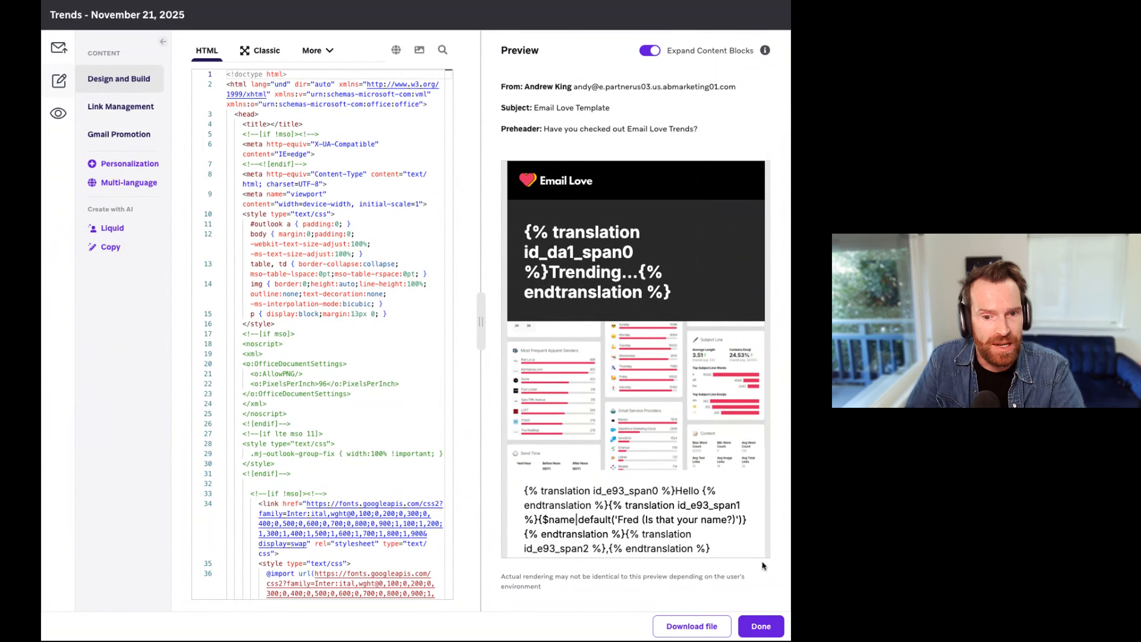
click(759, 626)
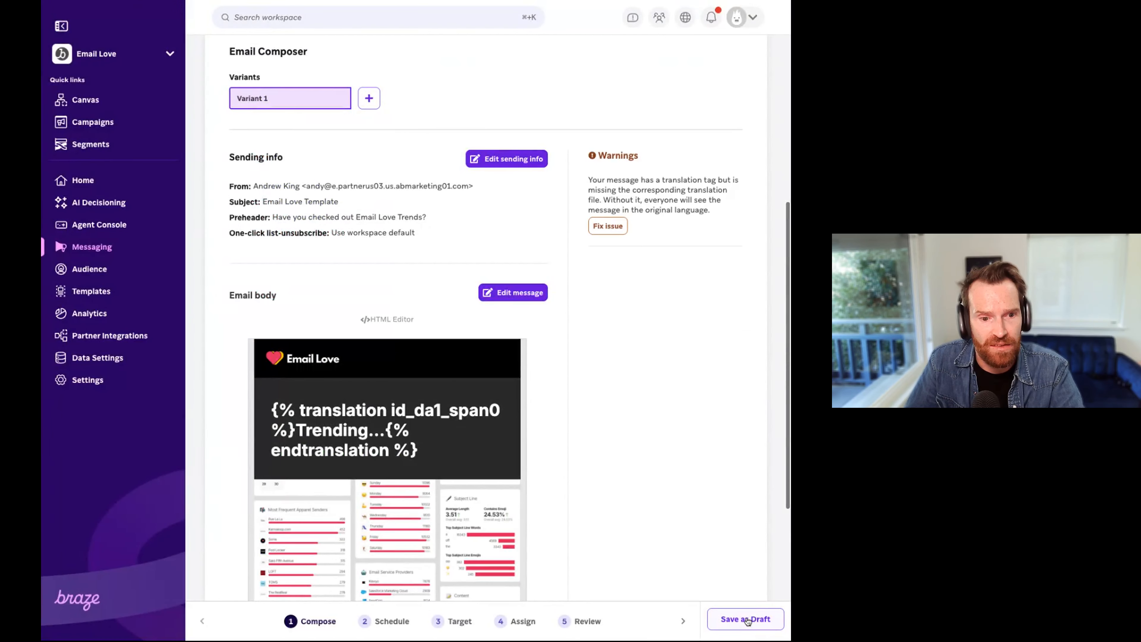
click(746, 619)
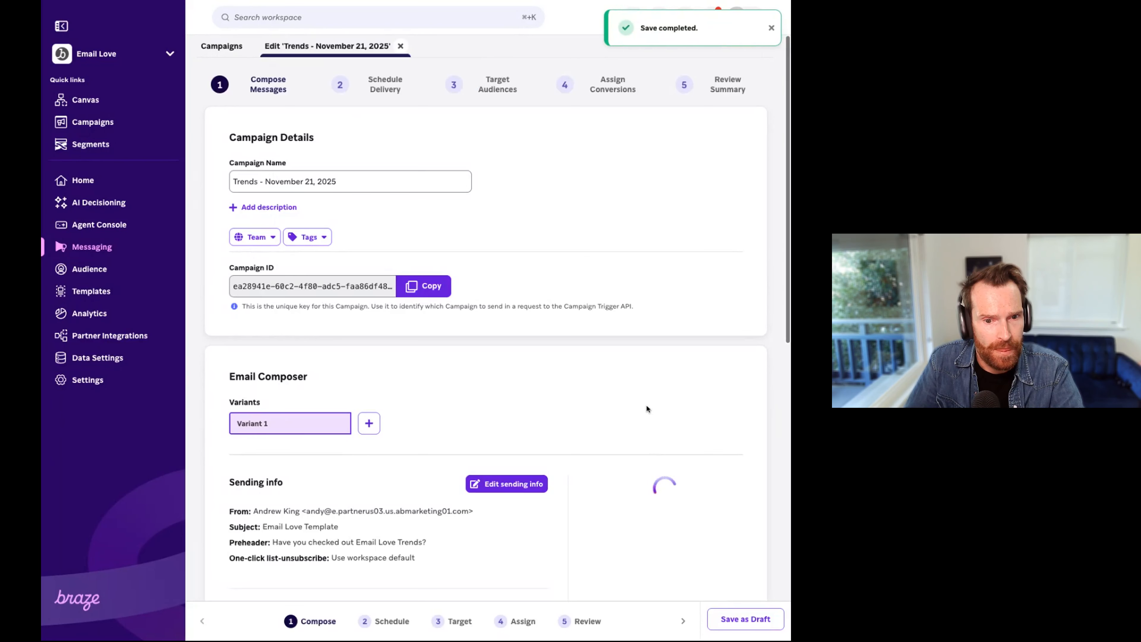
scroll(644, 407, down, 8)
scroll(636, 342, down, 3)
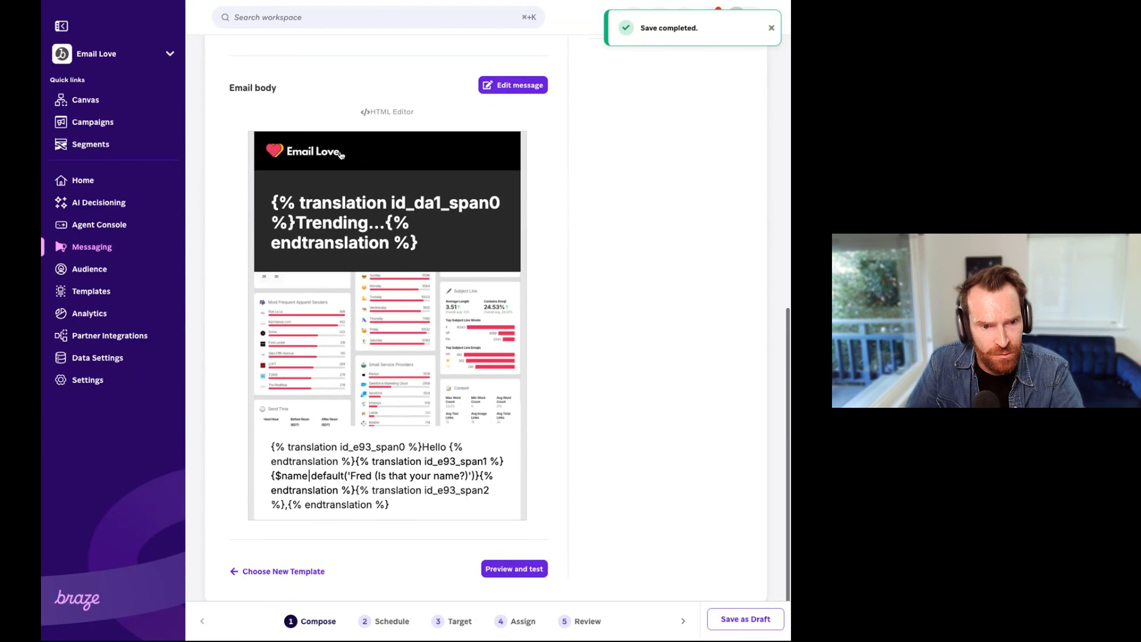
scroll(619, 335, up, 2)
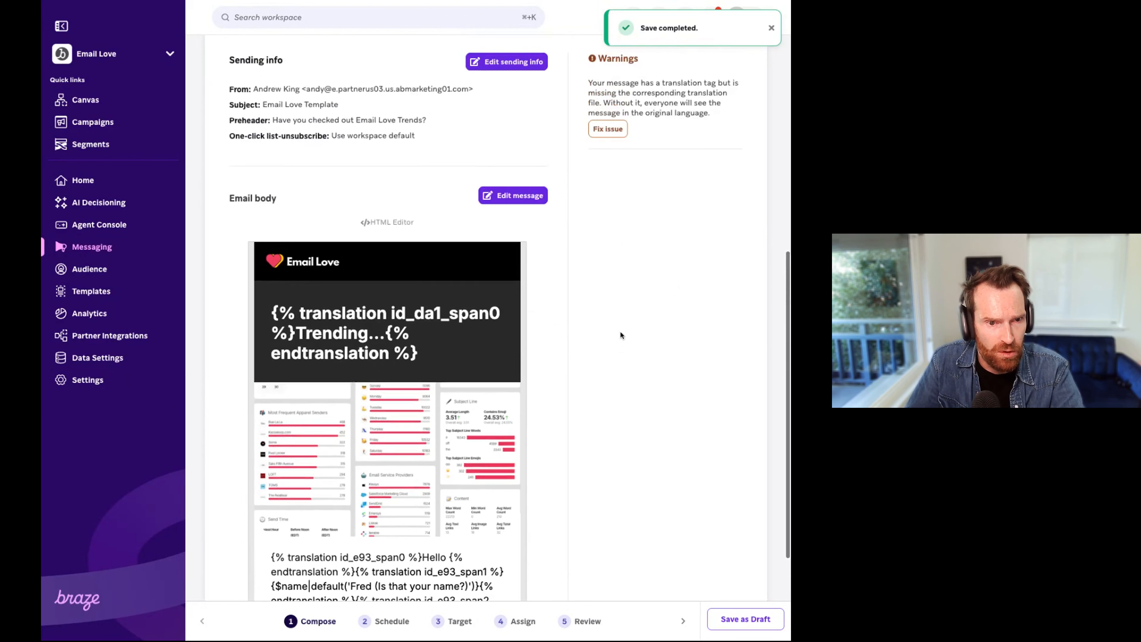
scroll(650, 281, up, 5)
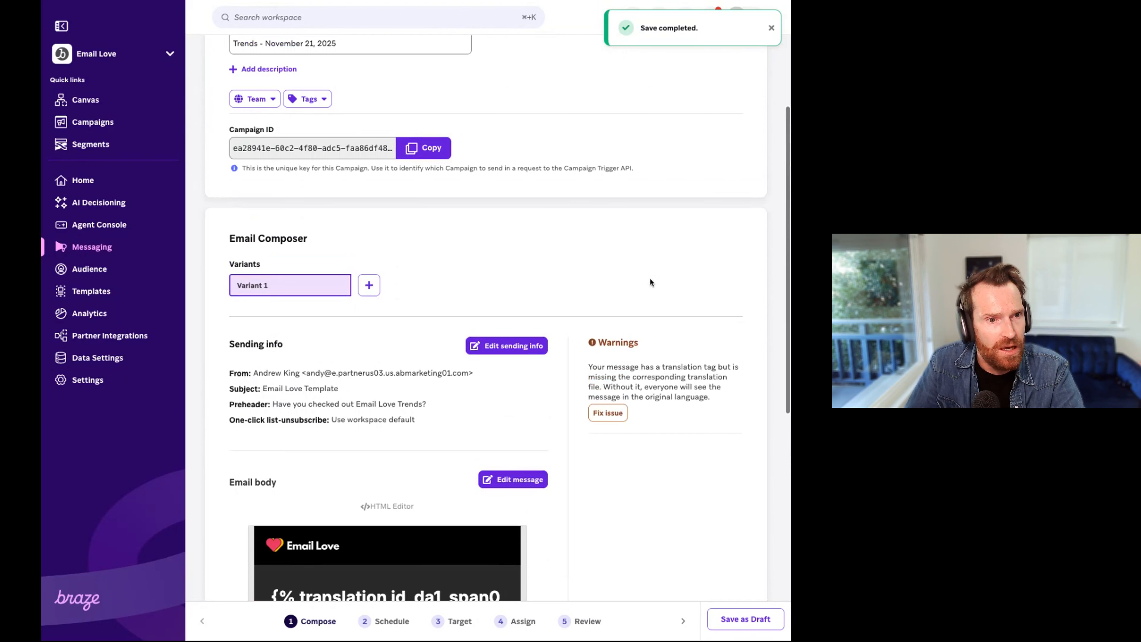
scroll(650, 282, up, 3)
scroll(645, 276, down, 1)
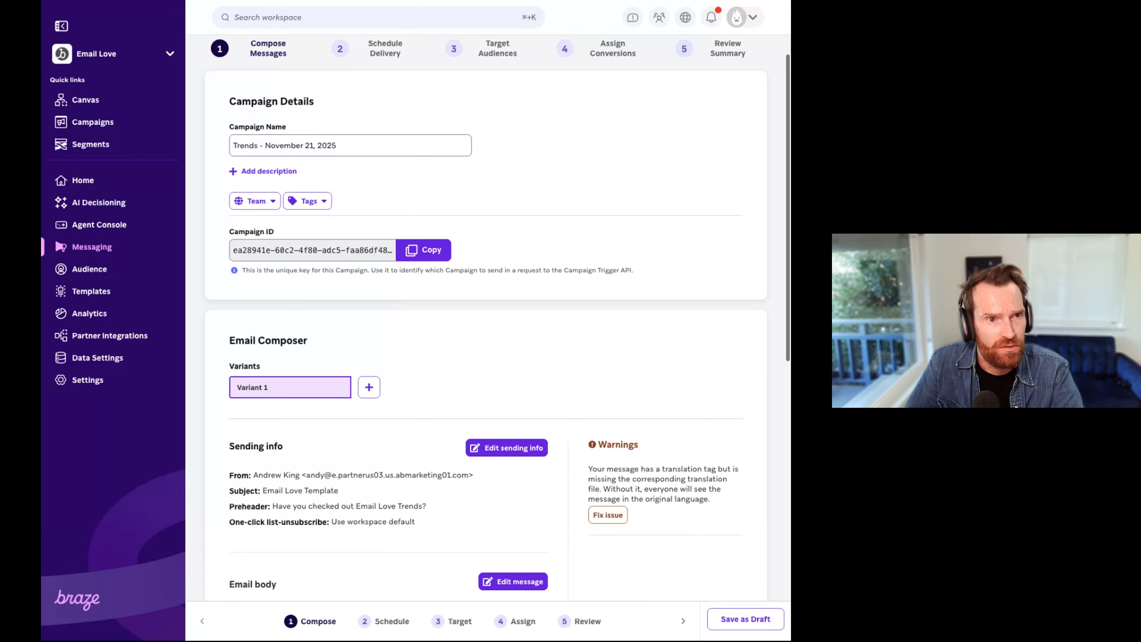
Step: Switch to Smartling and start a new project of the Connector type from the list of all projects
key(ctrl+Tab)
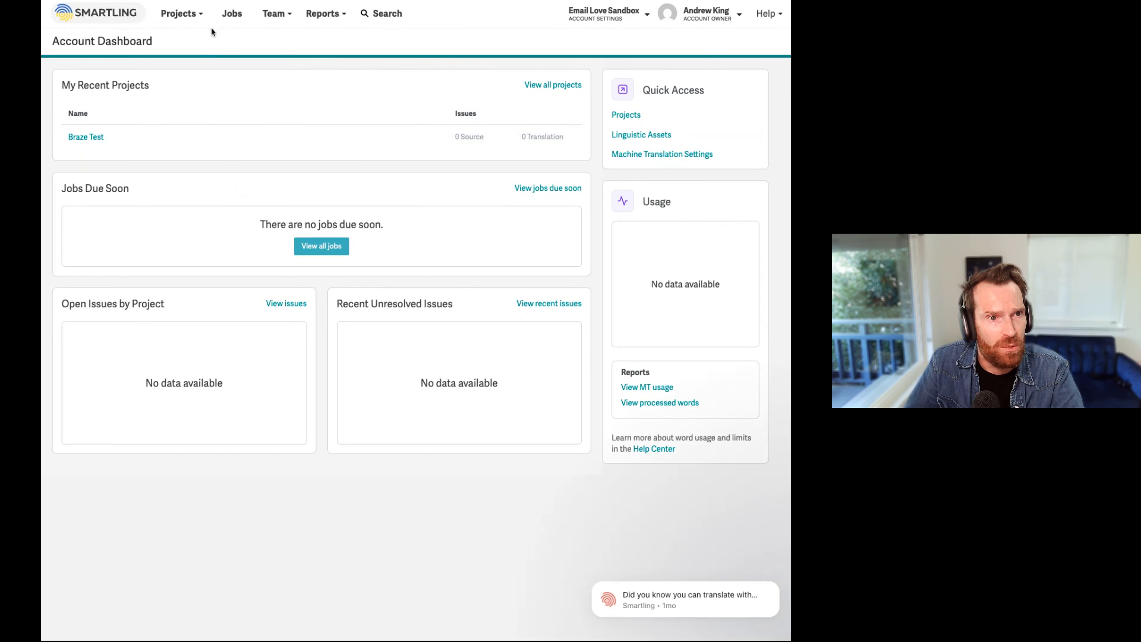
click(199, 14)
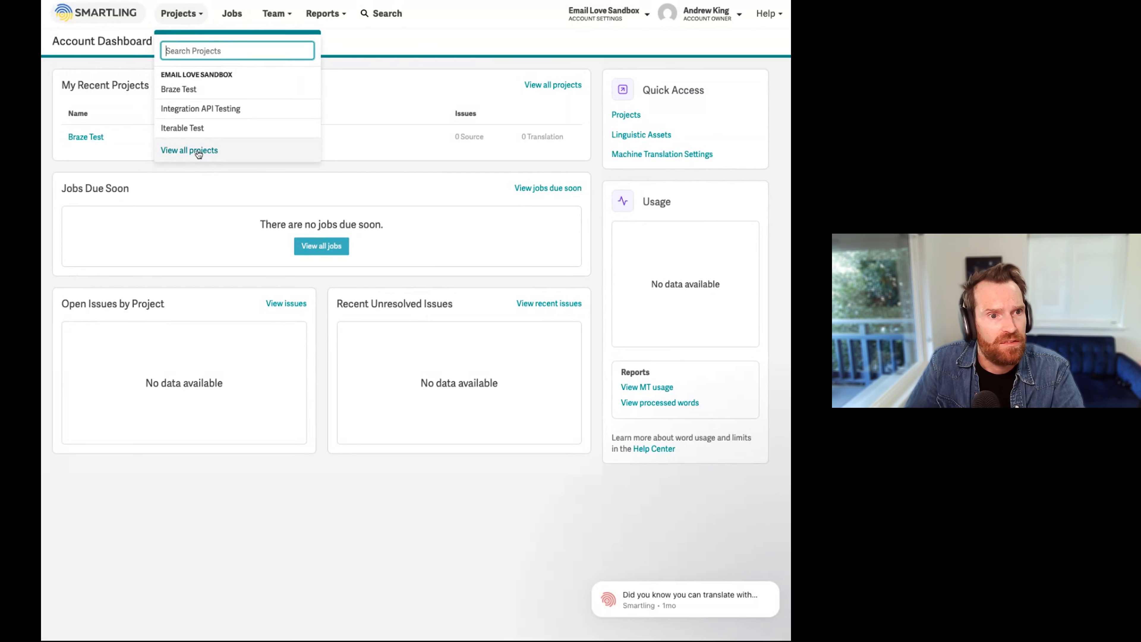
click(255, 142)
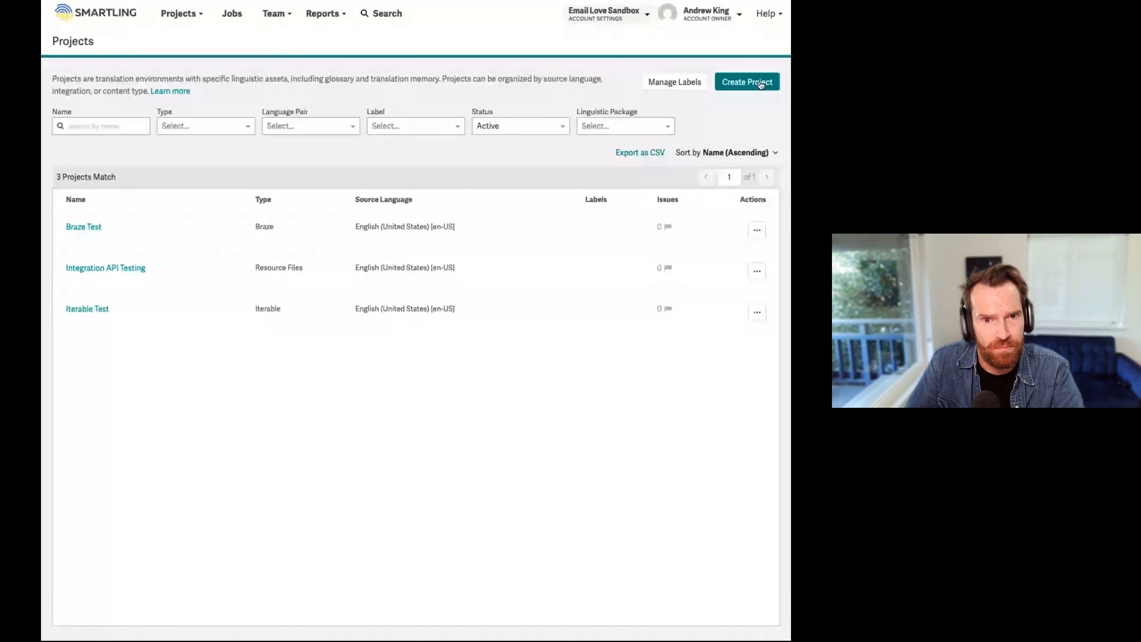
click(759, 84)
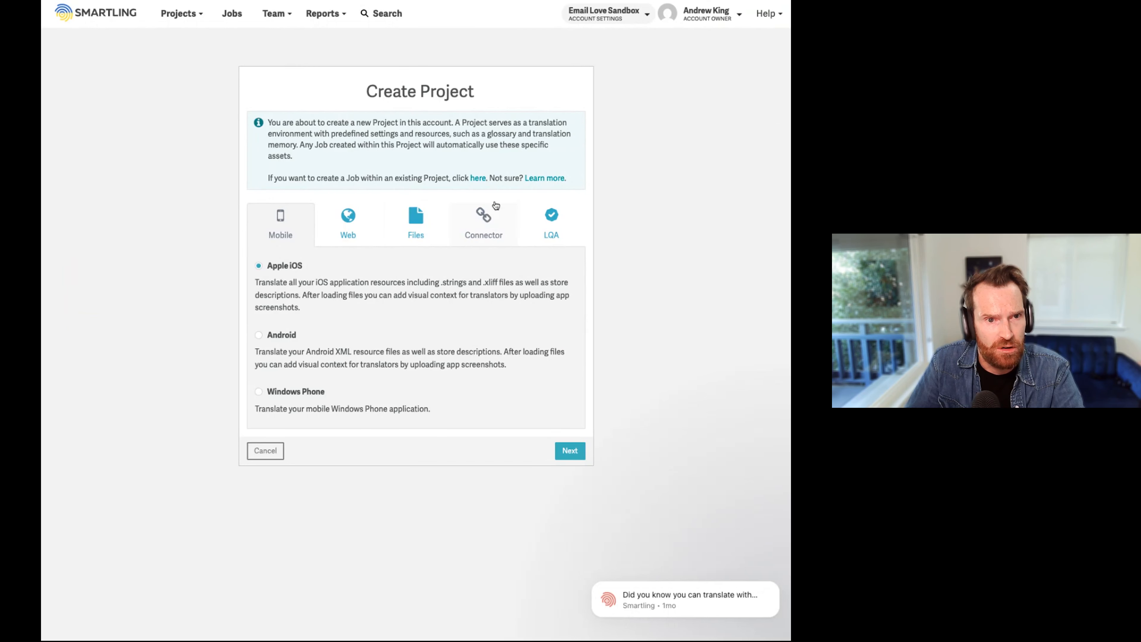
click(484, 234)
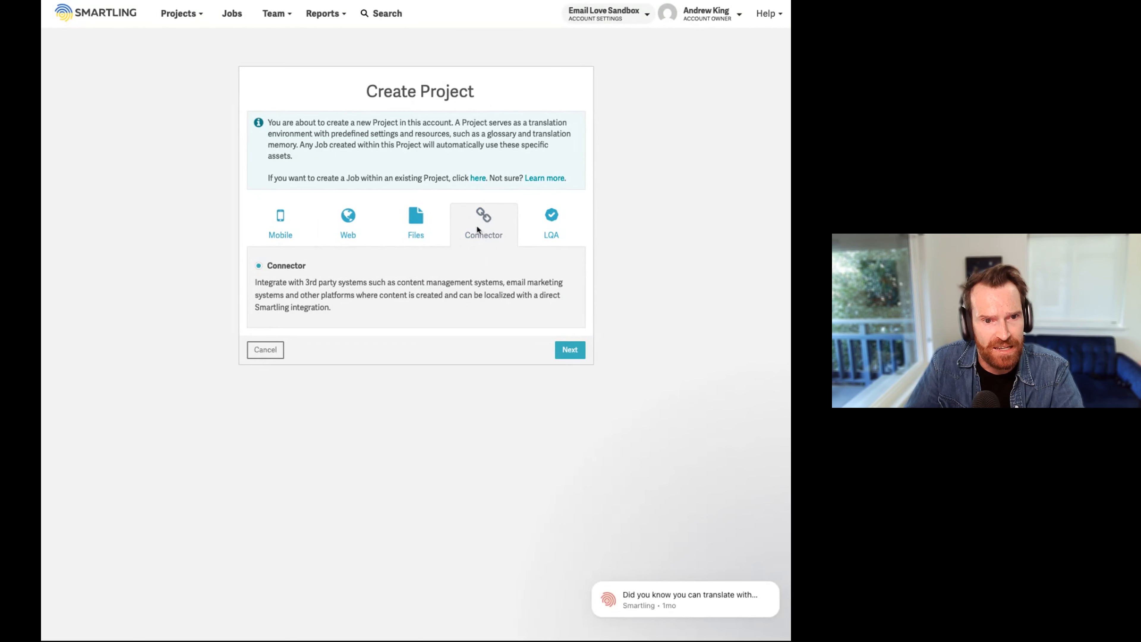
click(570, 351)
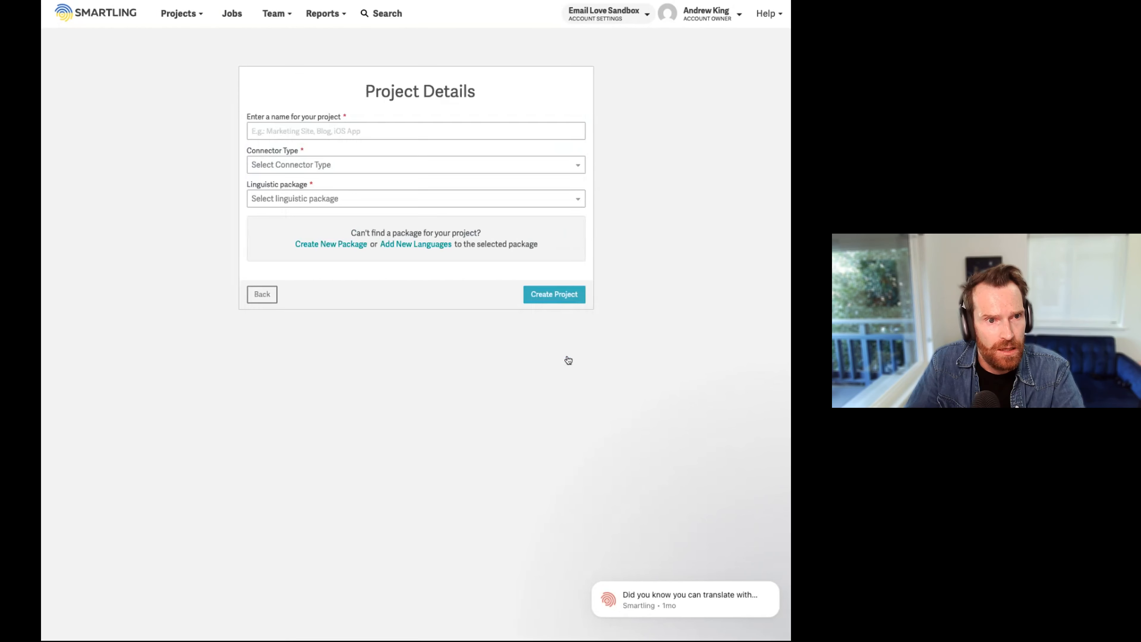
Step: Name the project "Braze Trends", with connector type Braze and linguistic package English (United States) [en-US] - Integration API Testing
click(352, 126)
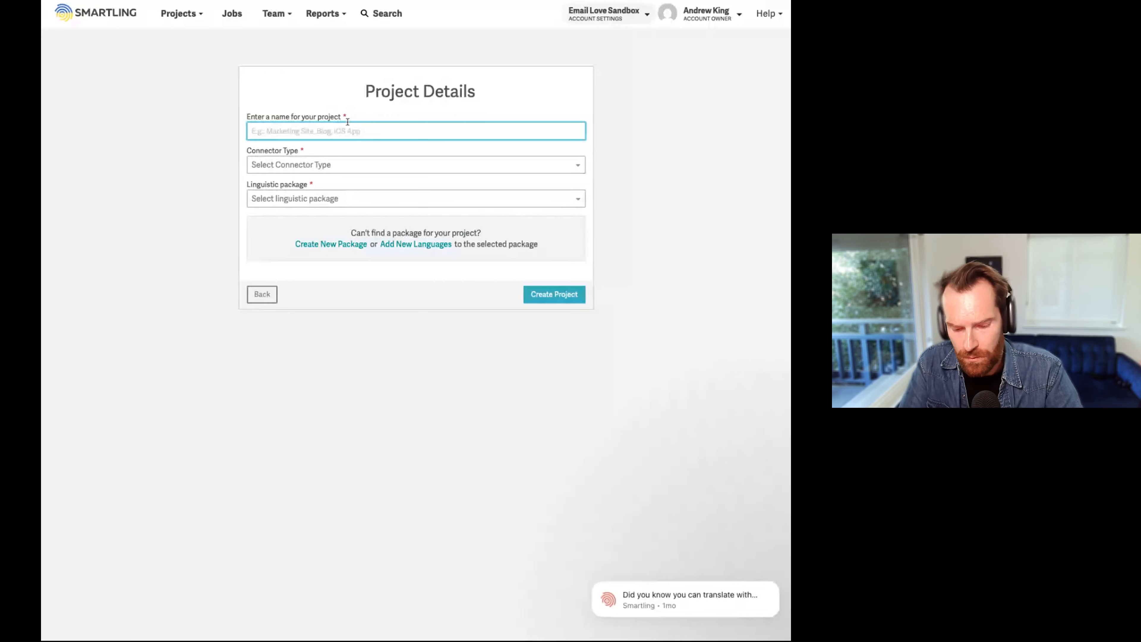
text(Braze Trends)
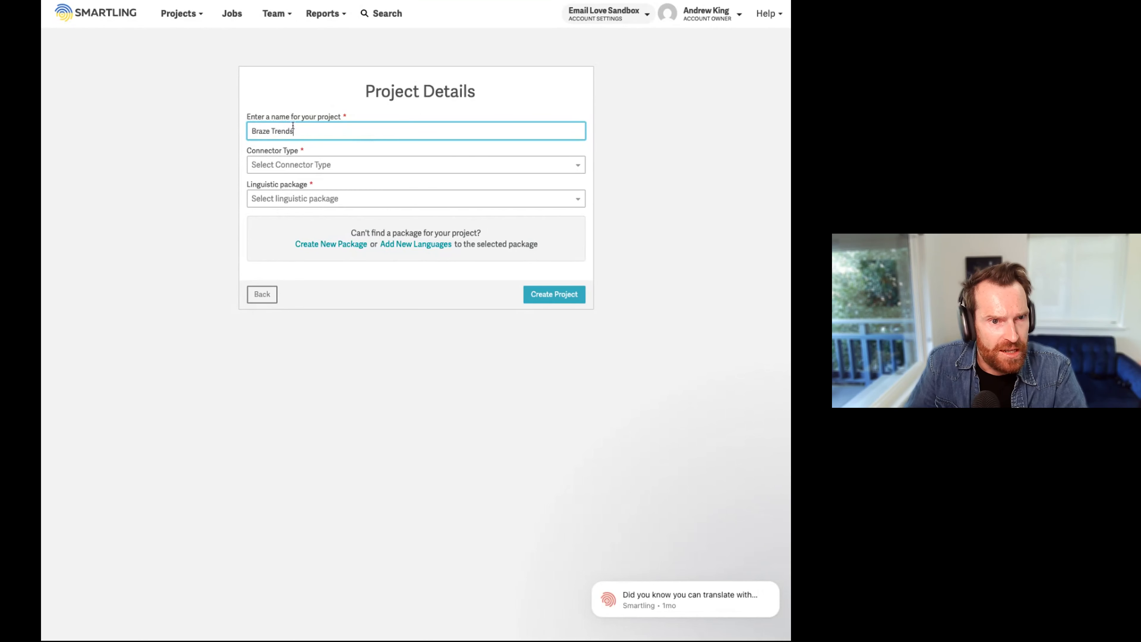
click(330, 165)
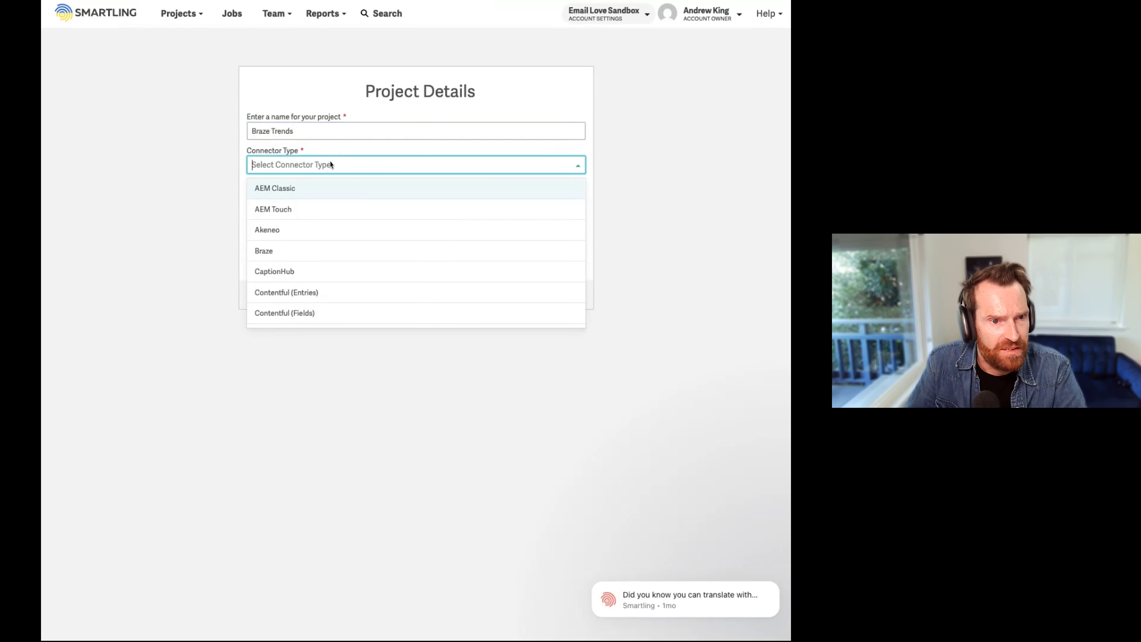
click(289, 253)
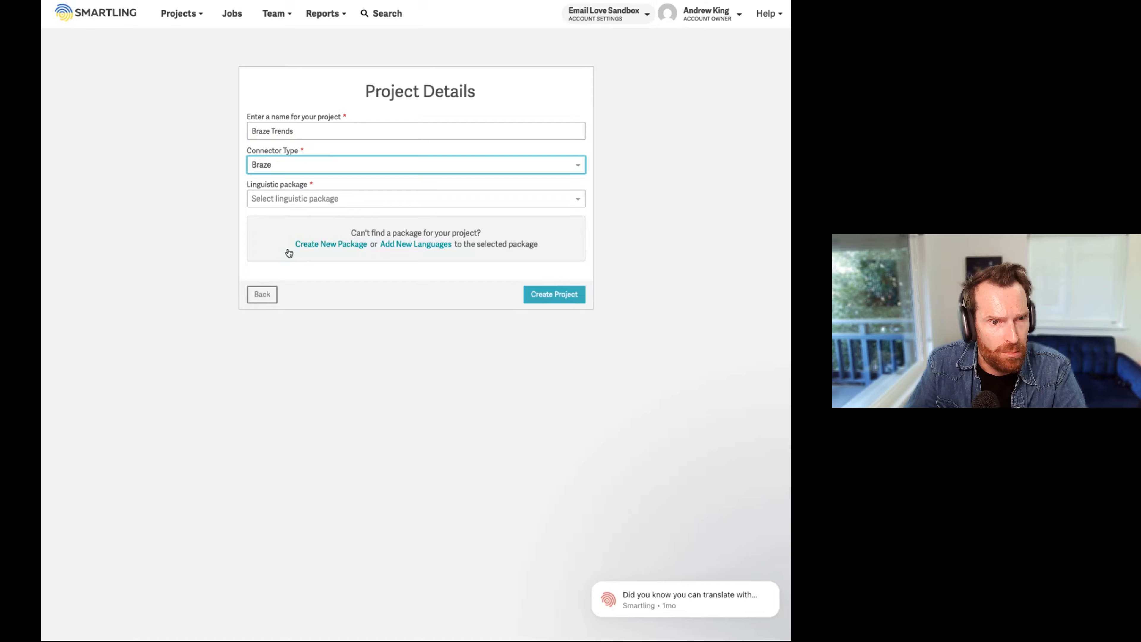
click(346, 202)
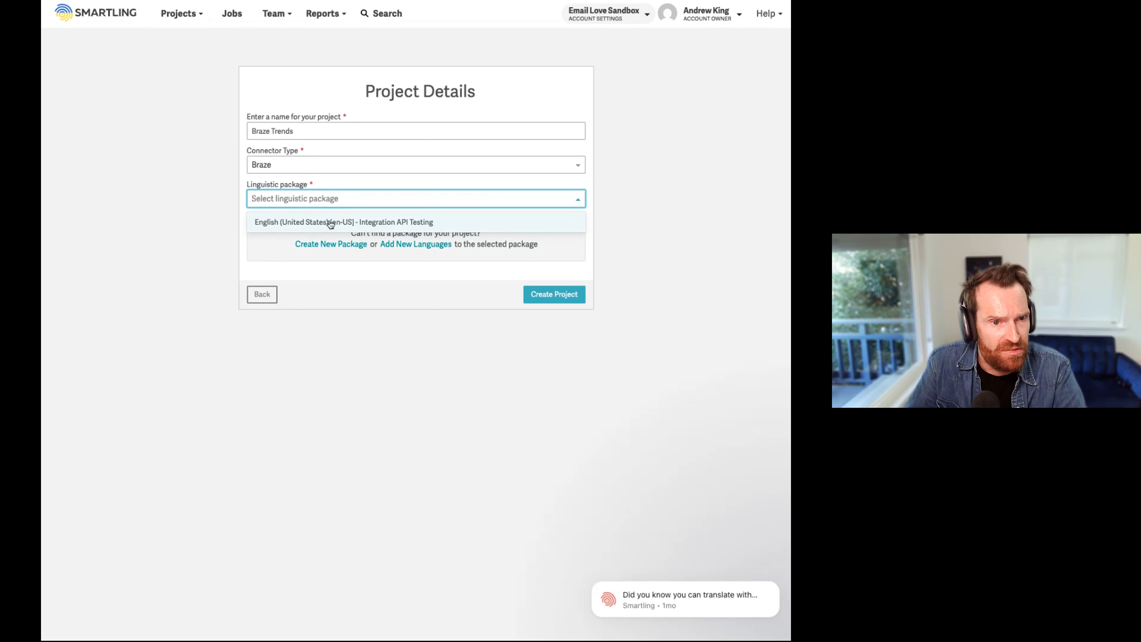
click(357, 223)
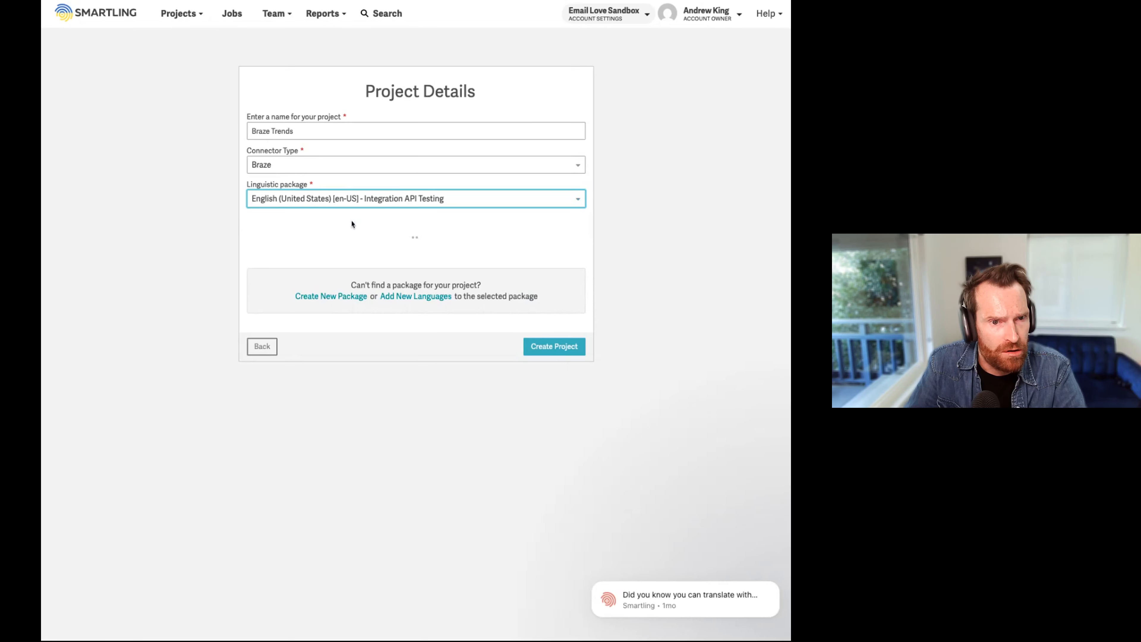
Step: Add French (France) [fr-FR] to the project's target languages
click(326, 234)
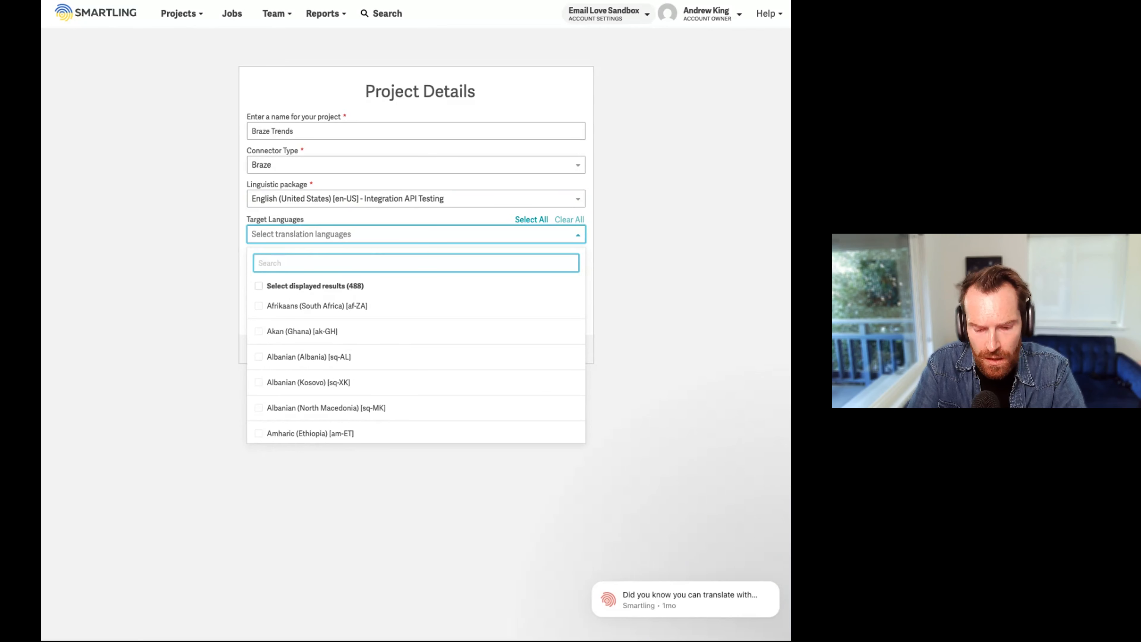
text(french)
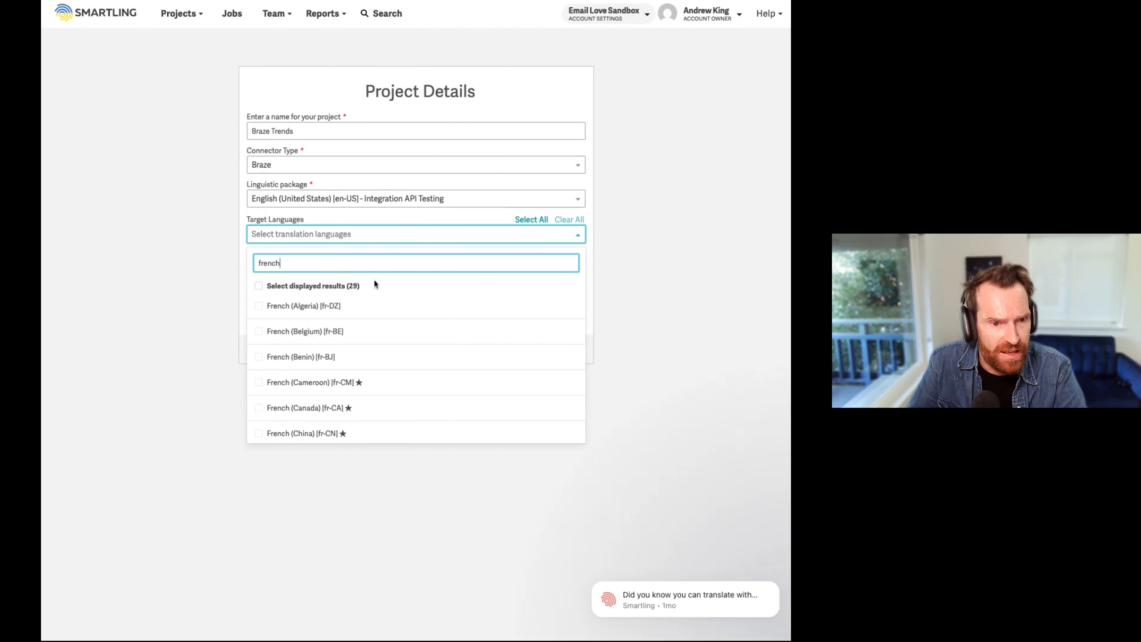
scroll(374, 346, down, 3)
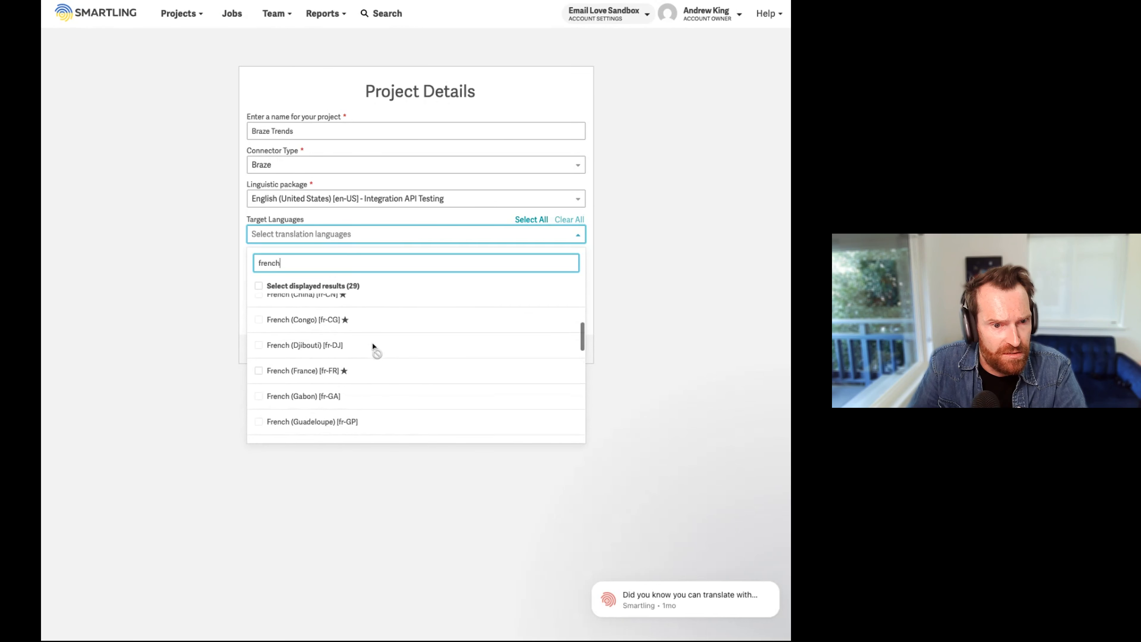
click(258, 368)
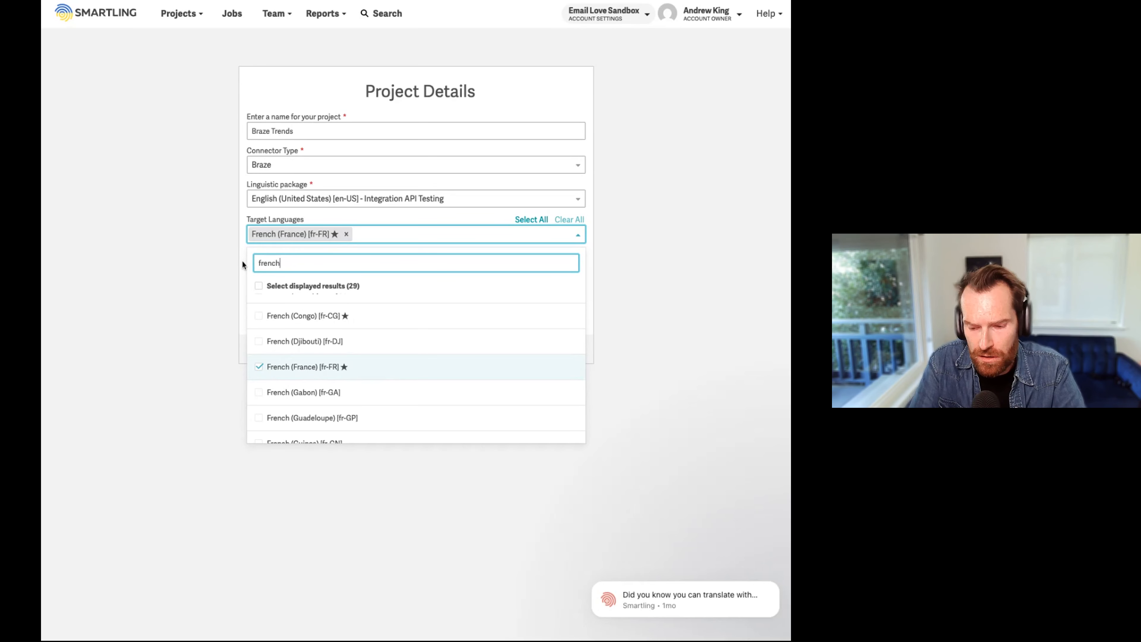
Step: Add German (Germany) [de-DE] as another target language and create the project
key(BackSpace)
key(BackSpace)
key(BackSpace)
key(BackSpace)
key(BackSpace)
key(BackSpace)
text(ger)
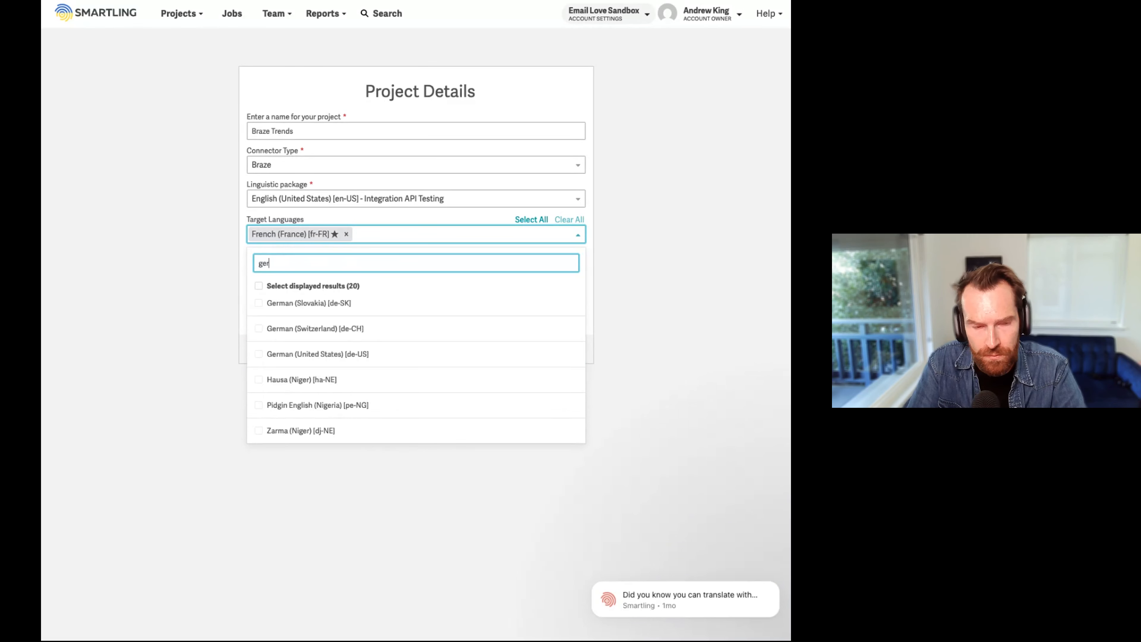
text(man)
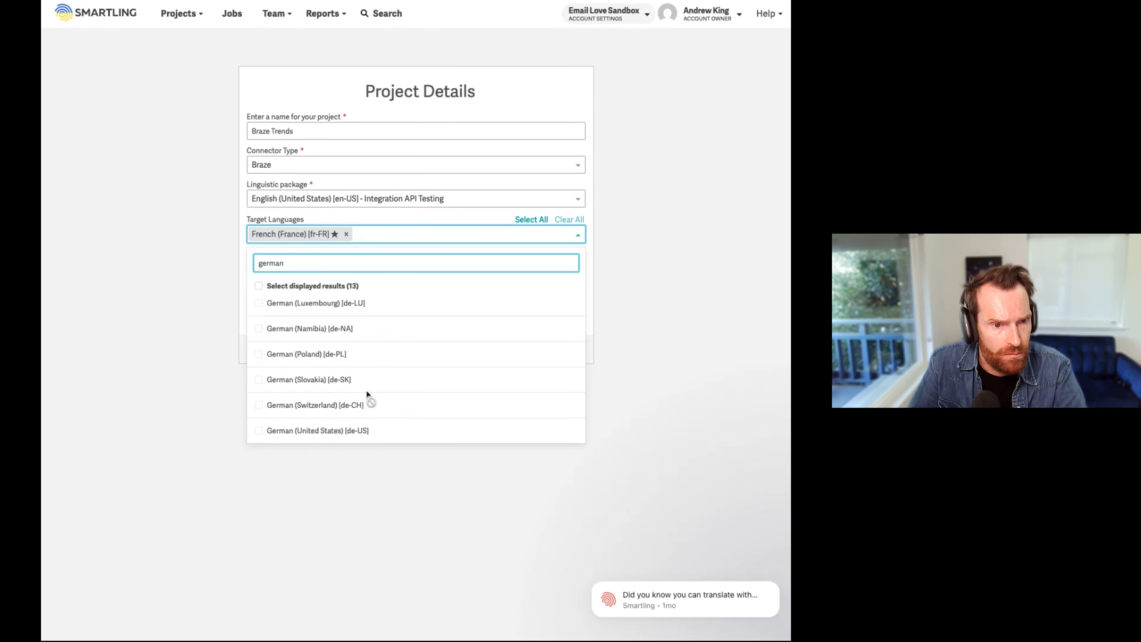
scroll(367, 394, up, 3)
scroll(368, 395, up, 1)
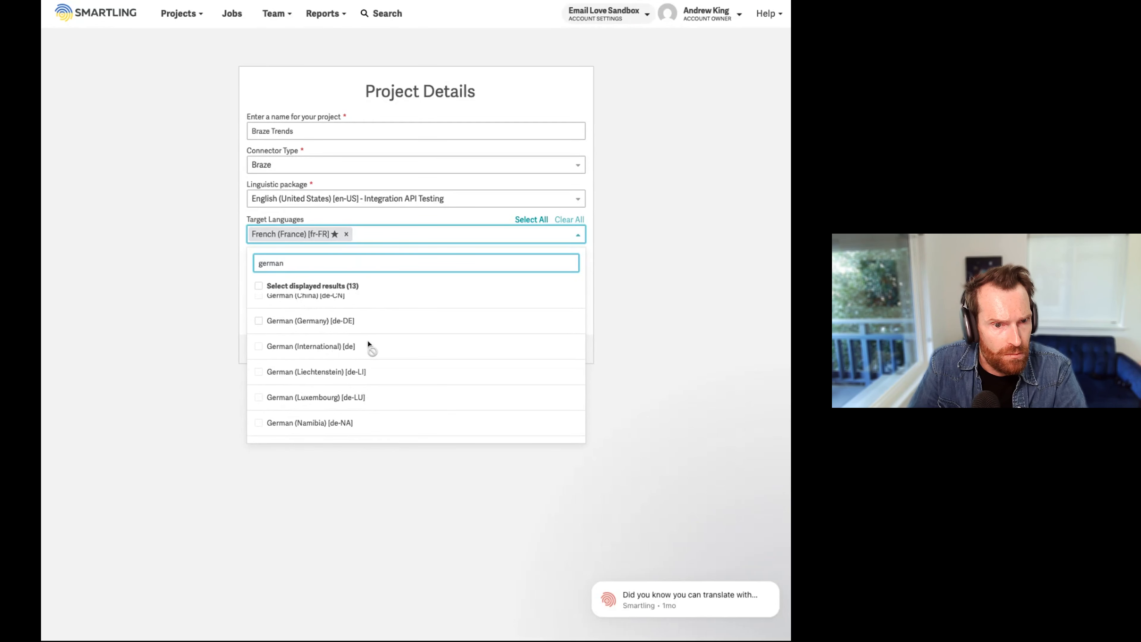
scroll(368, 345, up, 1)
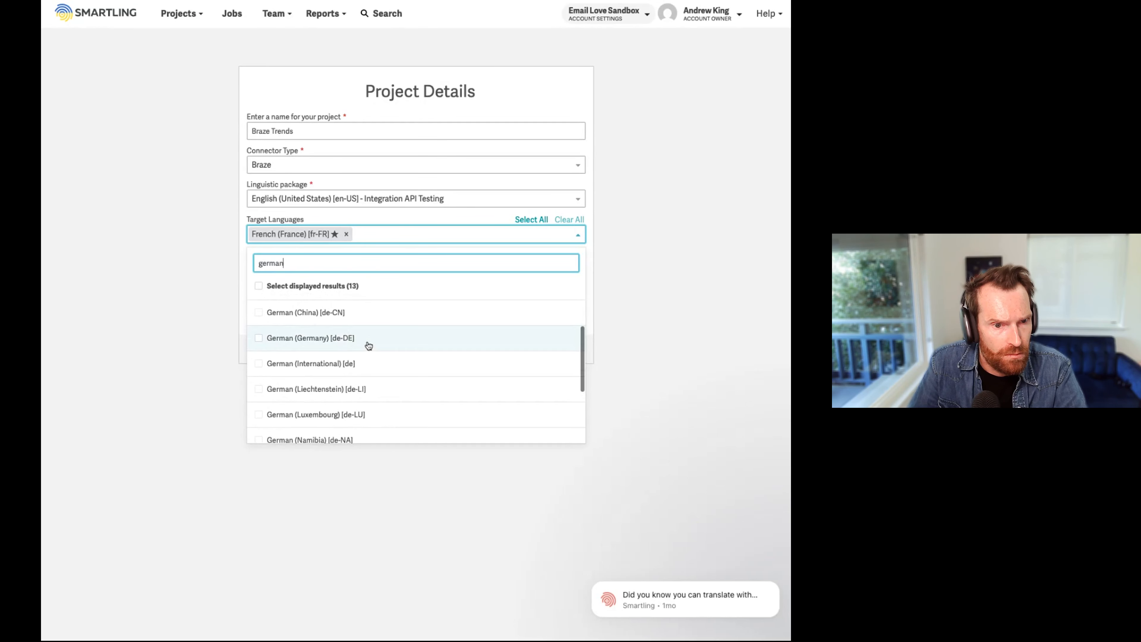
click(259, 339)
click(485, 219)
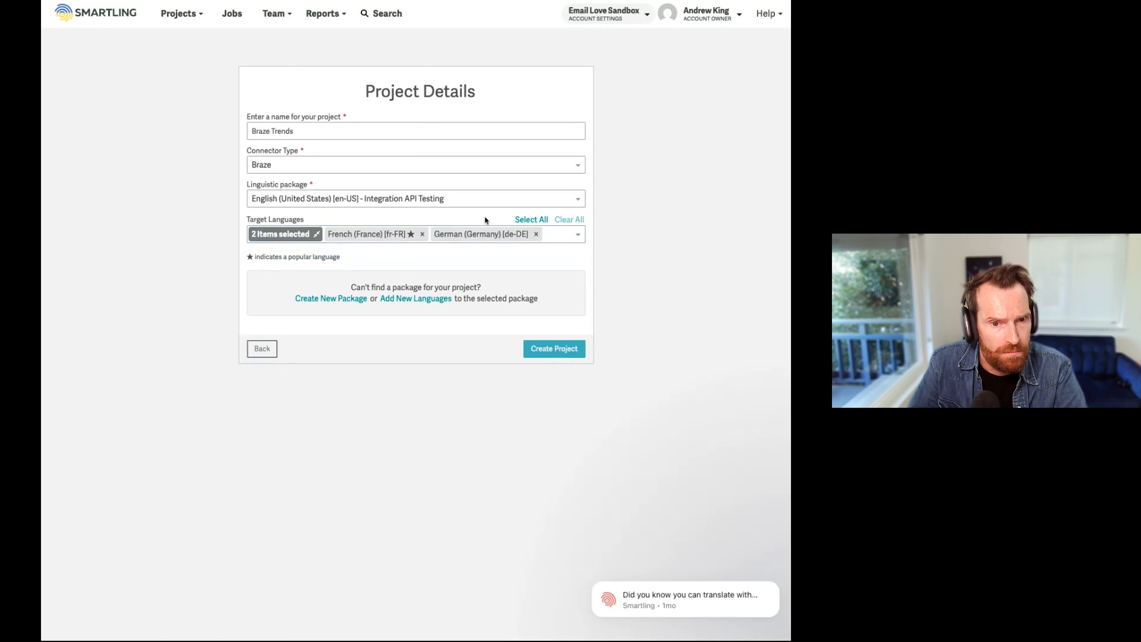
click(561, 347)
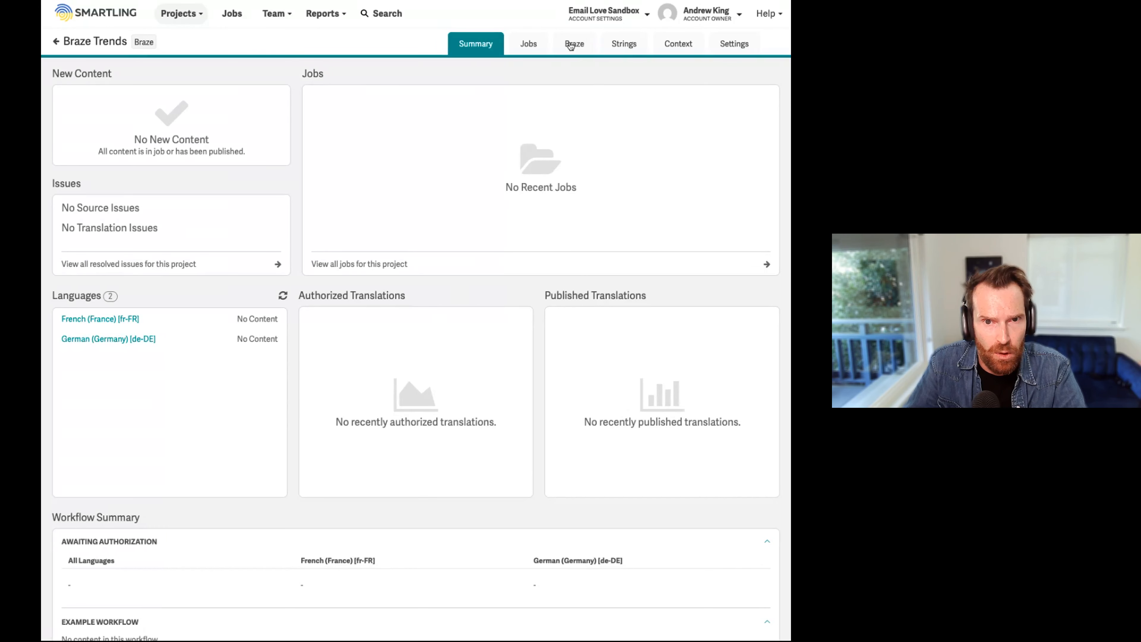
Step: Open the form for connecting the Braze Trends project to Braze from the project's Braze settings
click(739, 47)
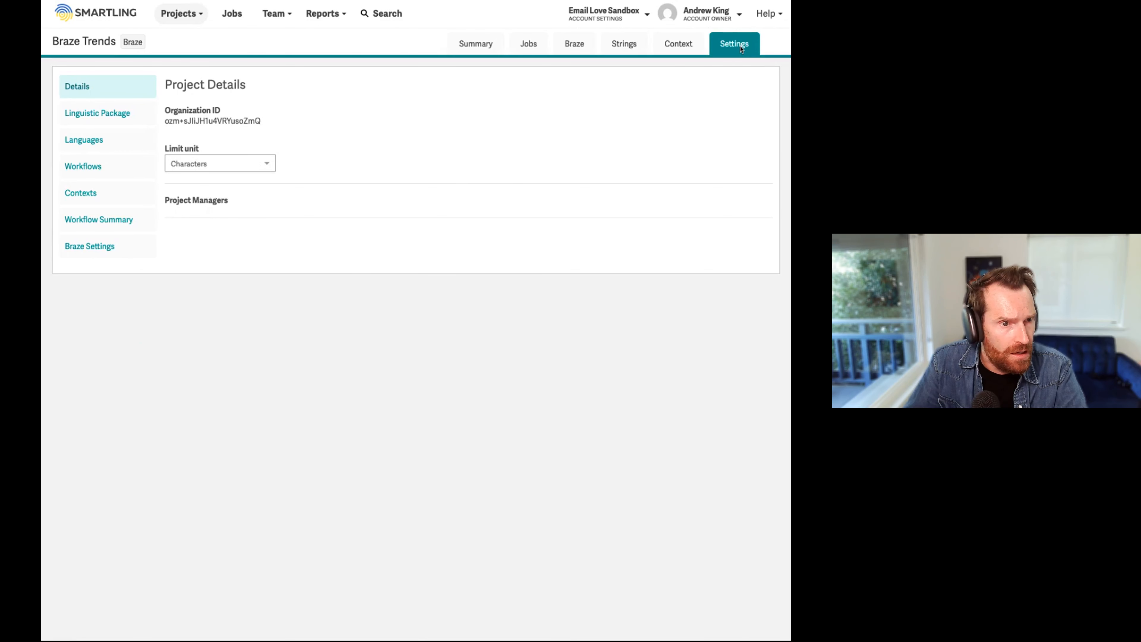
click(95, 249)
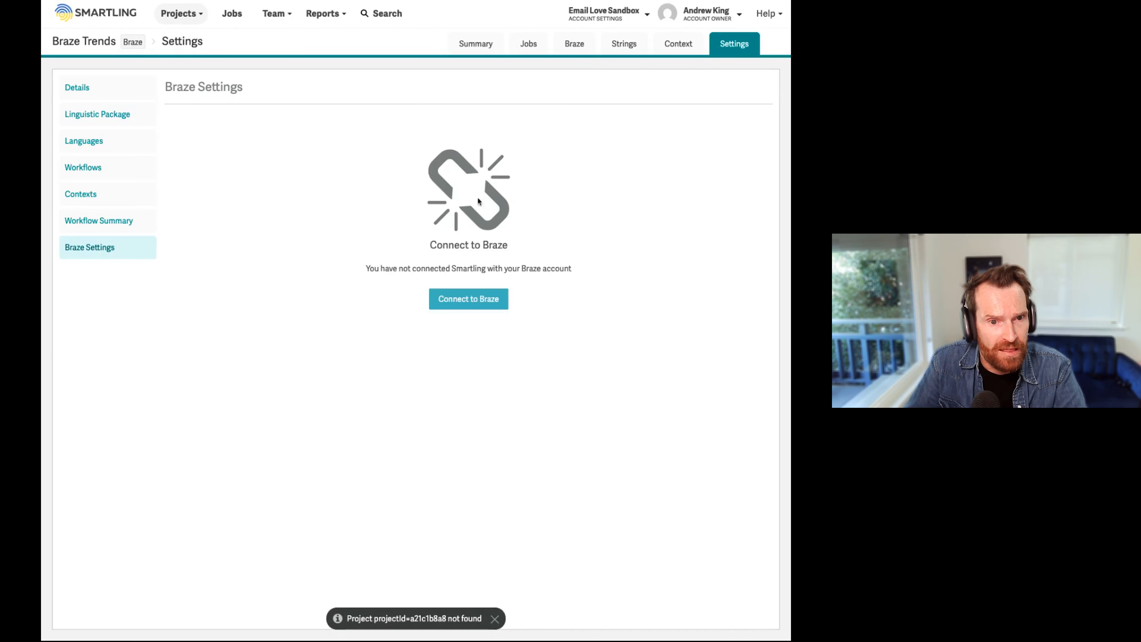
click(471, 304)
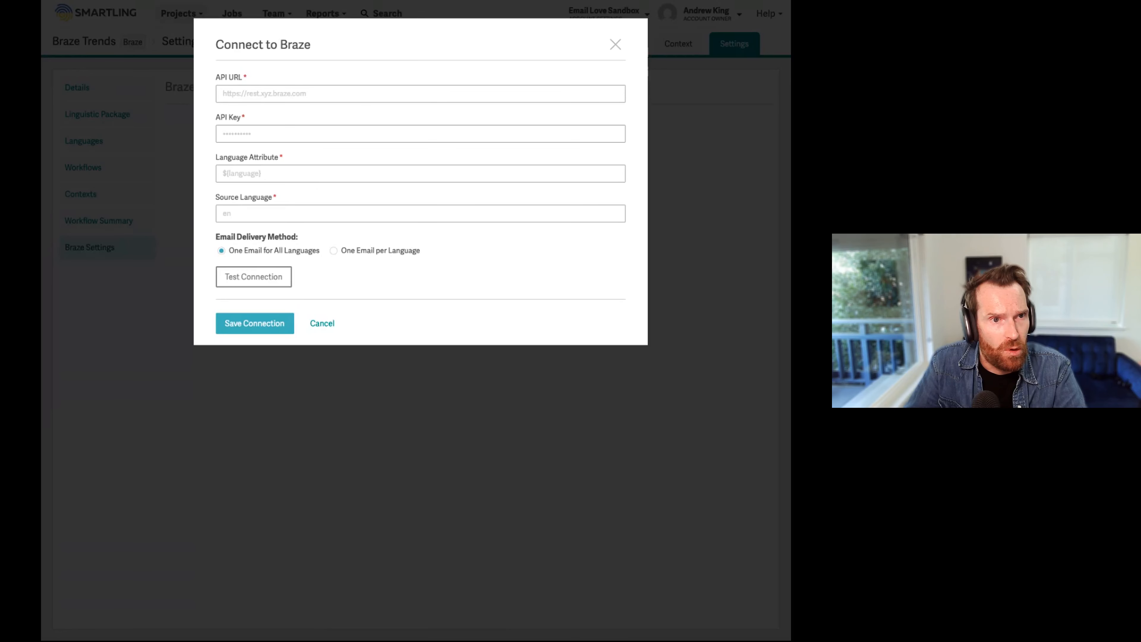
Step: Switch to Braze and start a new REST API key named "Smartling Test" under APIs and Identifiers
click(314, 1)
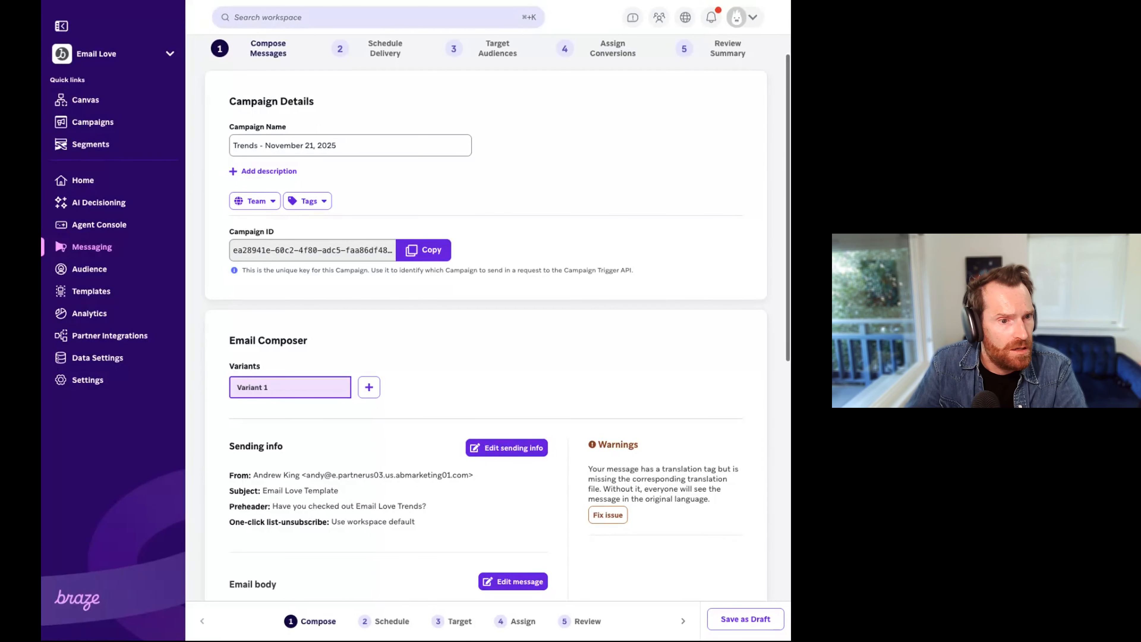
click(87, 390)
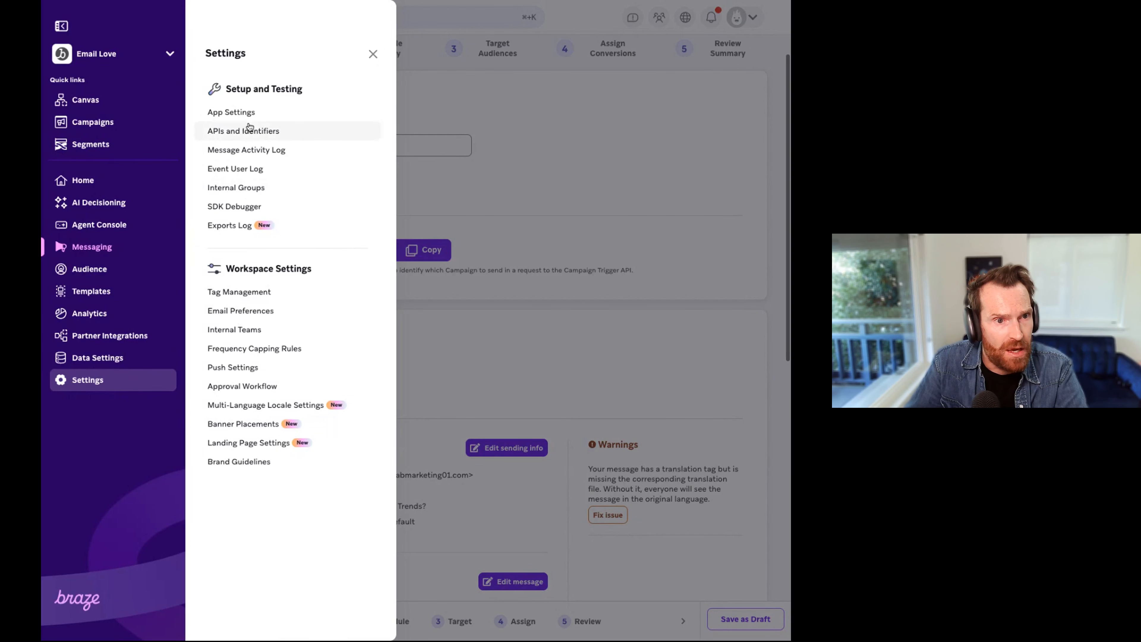
click(251, 135)
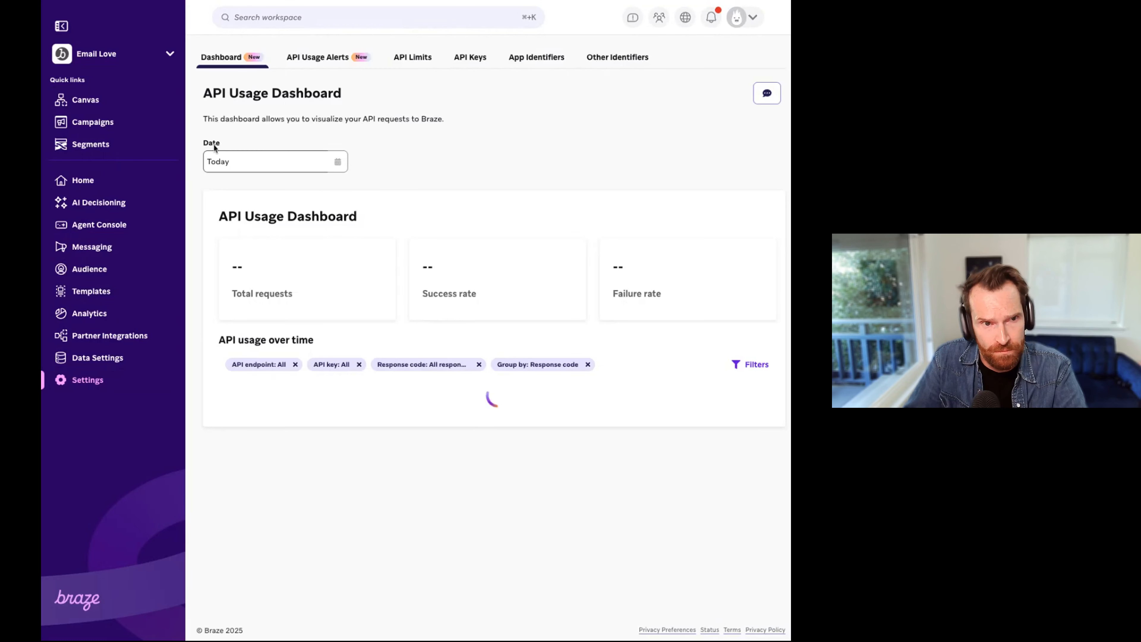
click(468, 61)
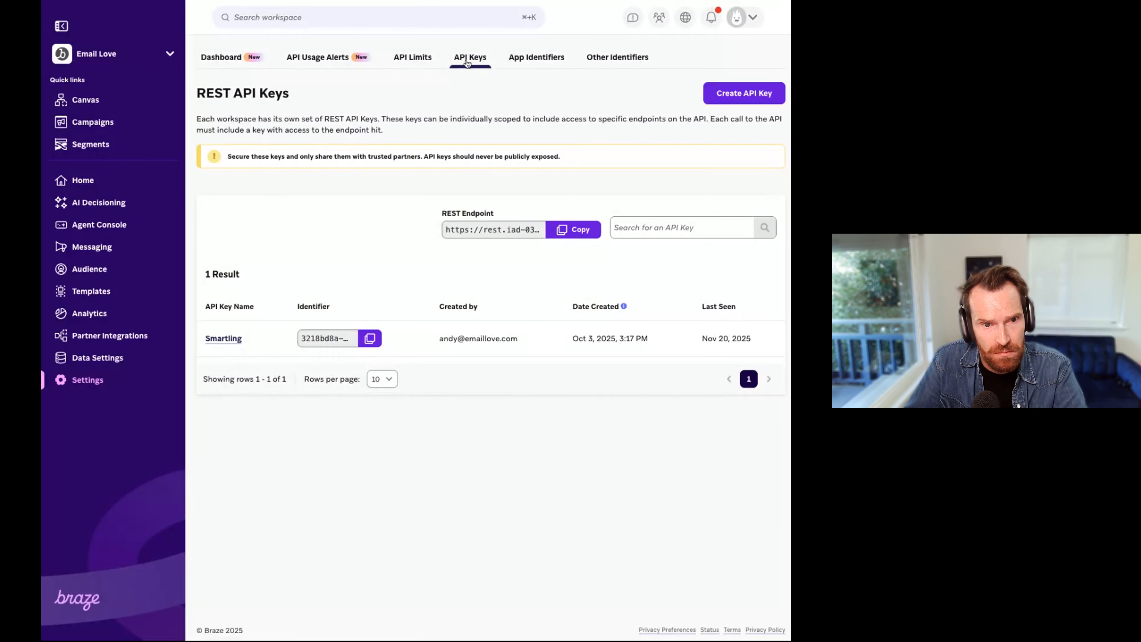
click(749, 97)
click(260, 186)
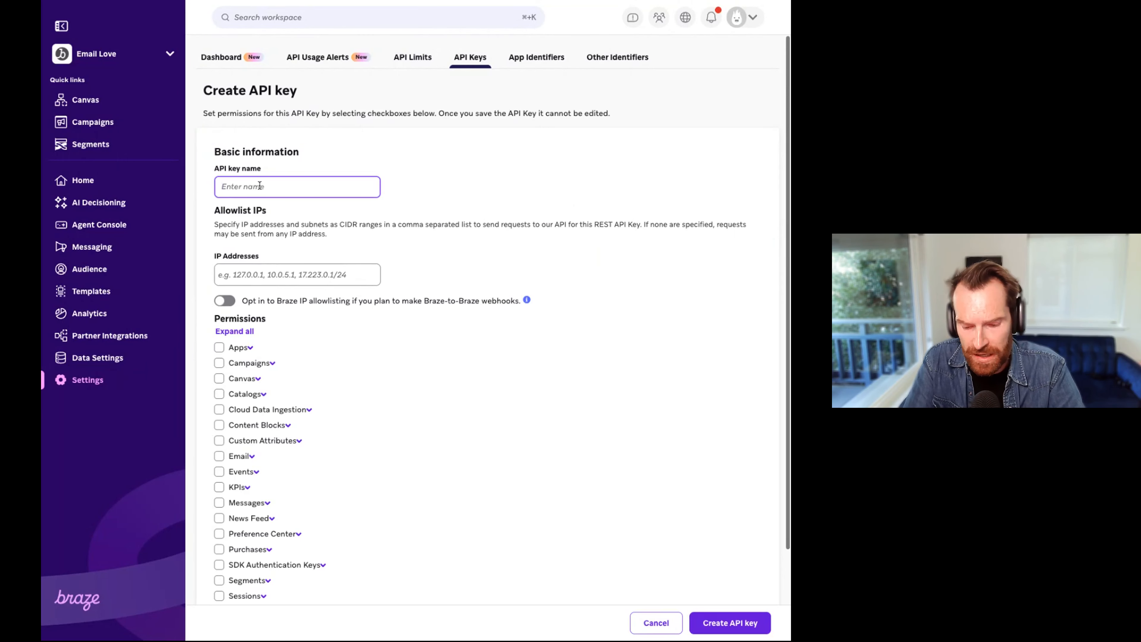
text(Smartling T)
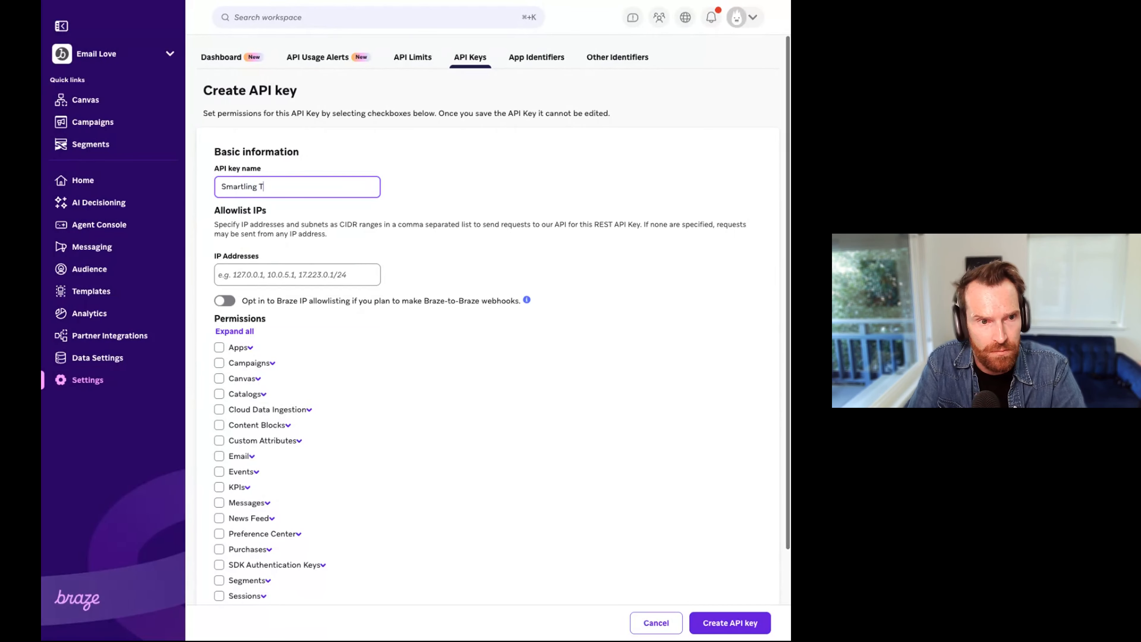
text(est)
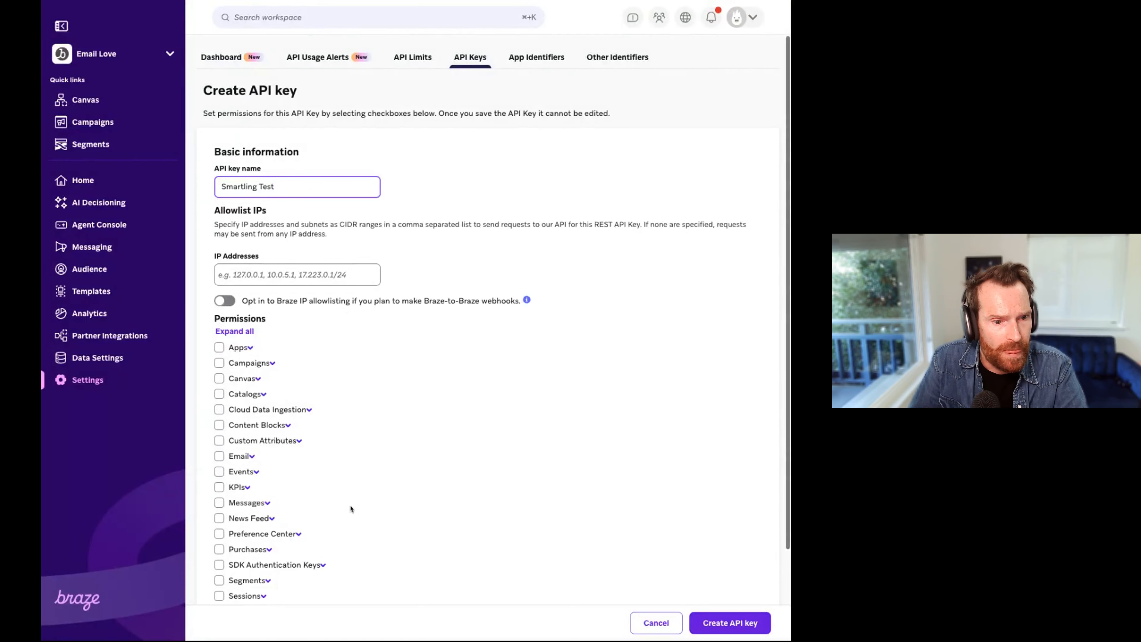
Step: Grant the new API key every permission group from Apps through User Data and create the key
scroll(351, 508, down, 5)
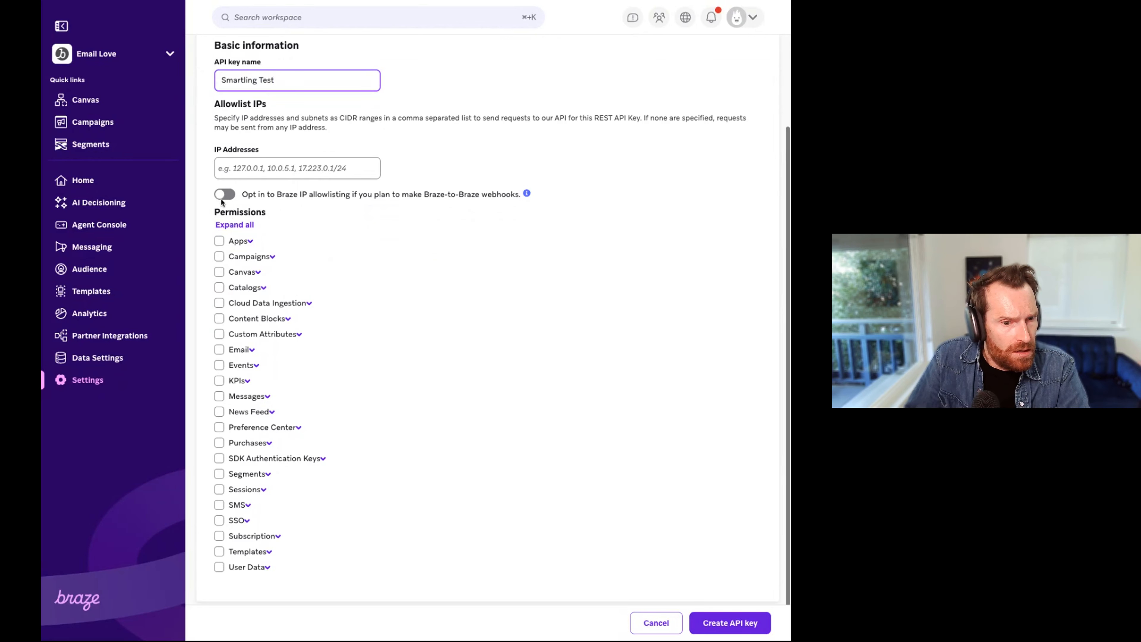
click(219, 241)
click(219, 257)
click(219, 272)
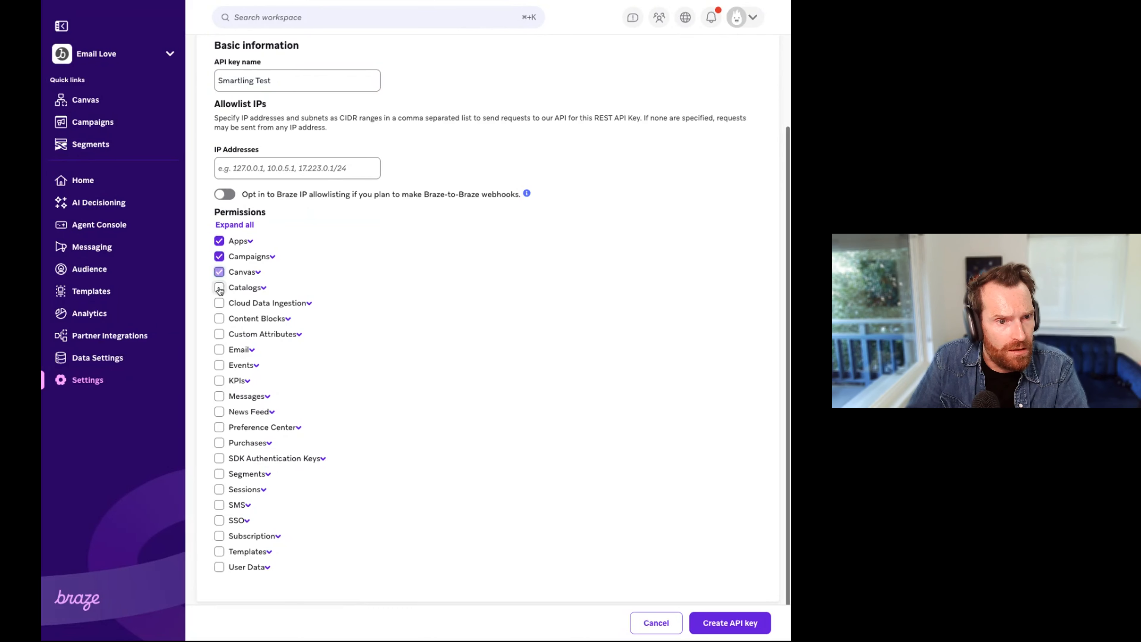
click(219, 288)
click(220, 303)
click(220, 318)
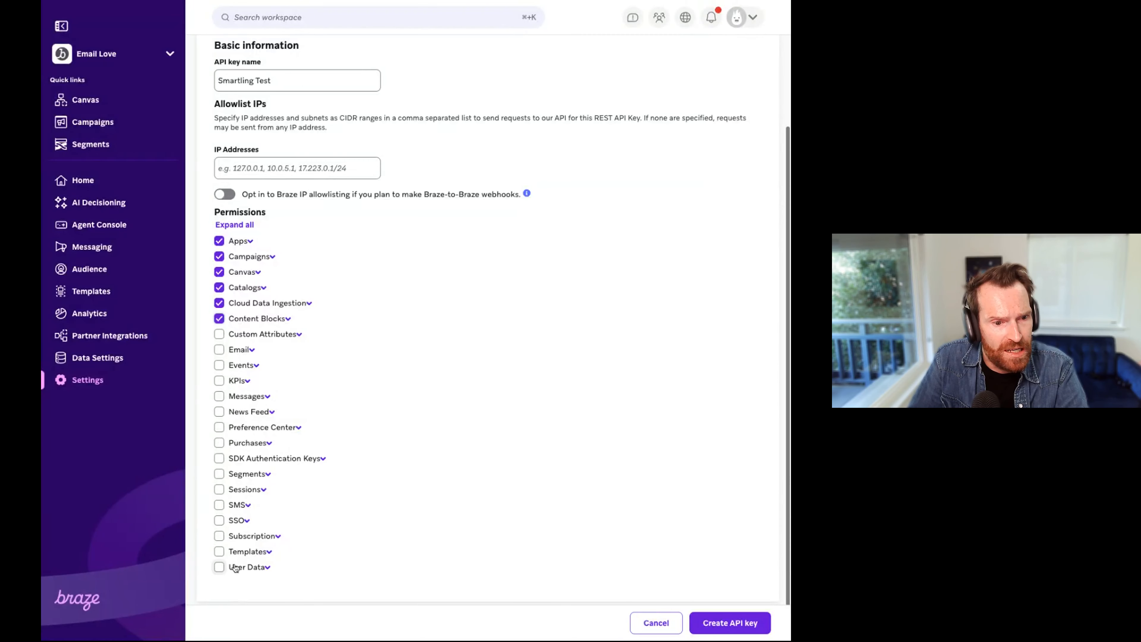
click(271, 554)
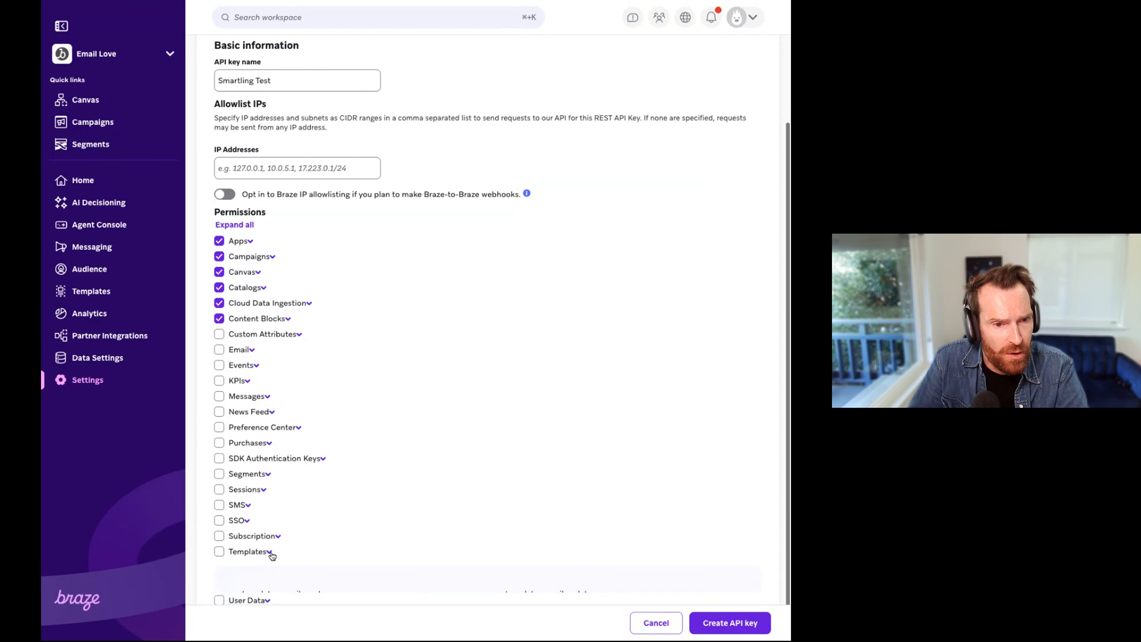
click(219, 349)
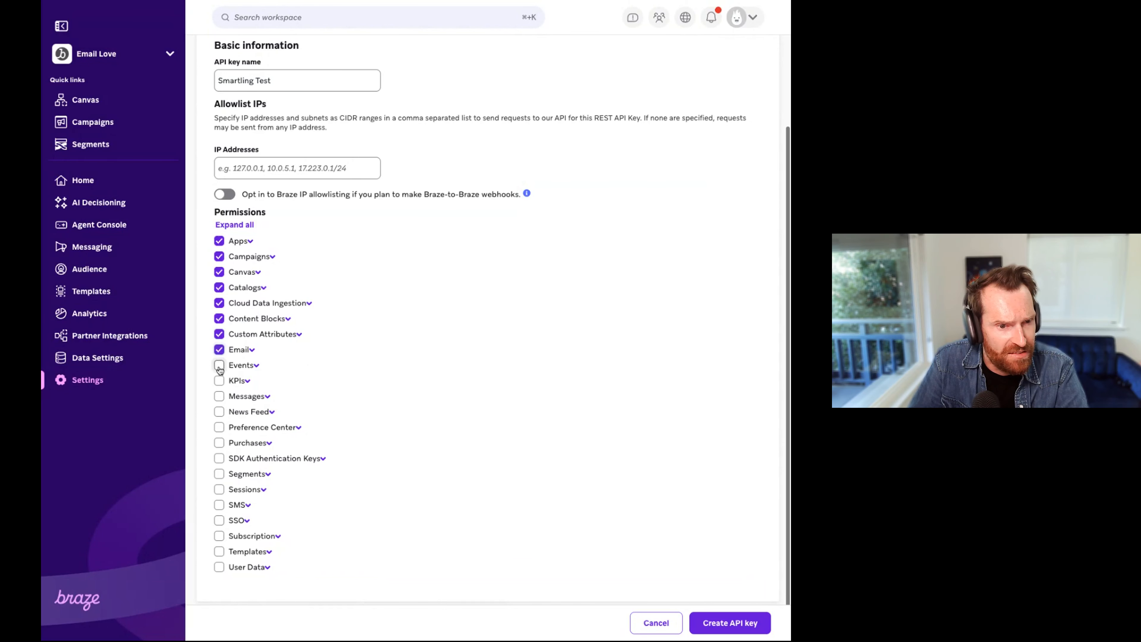
click(219, 365)
click(220, 381)
click(219, 397)
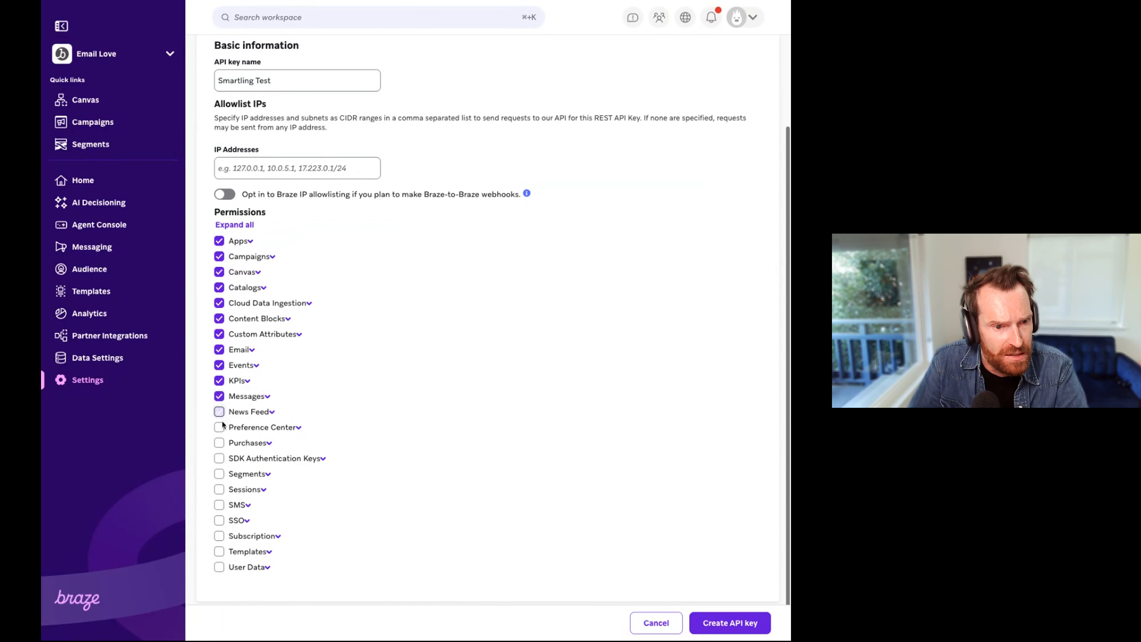
click(219, 412)
click(219, 427)
click(220, 443)
click(218, 460)
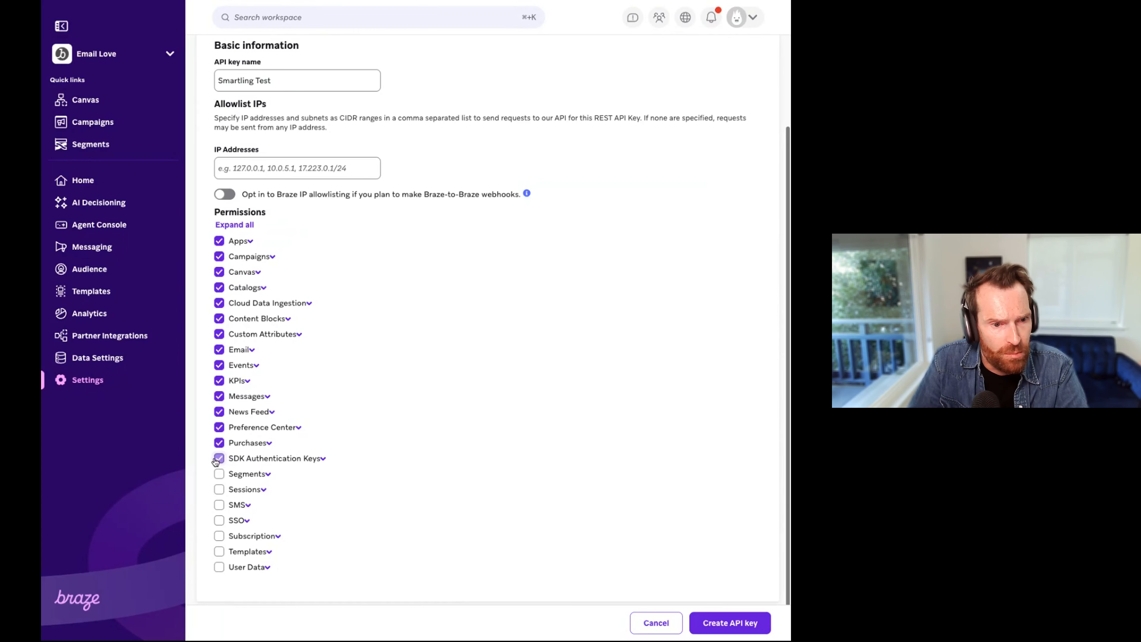
click(219, 474)
click(218, 490)
click(218, 505)
click(219, 521)
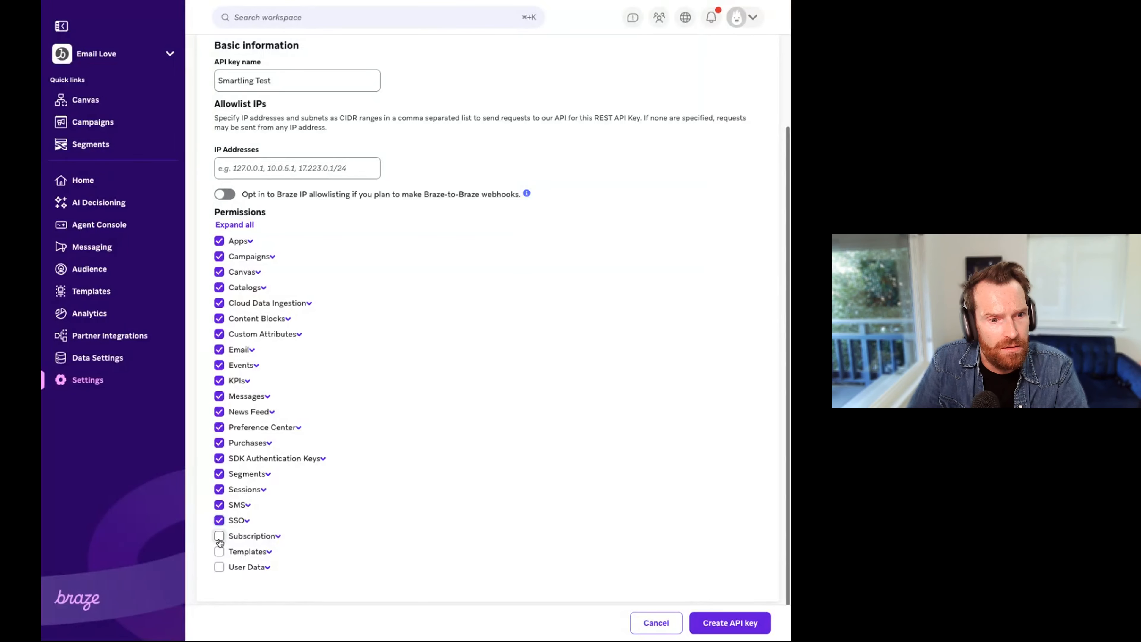
click(218, 537)
click(218, 551)
click(219, 567)
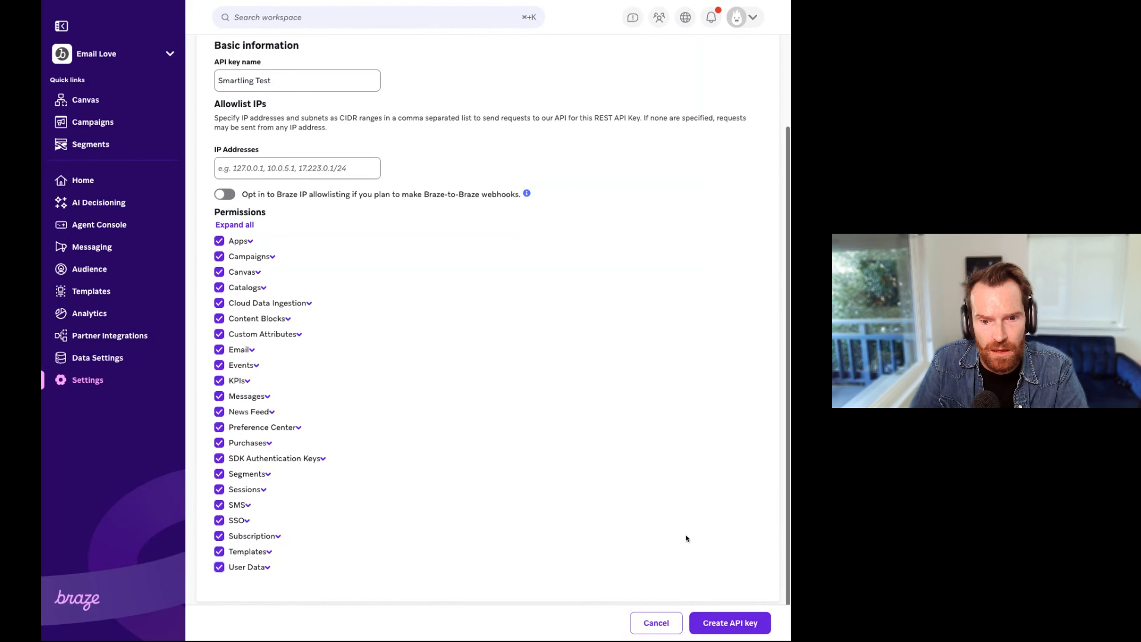
click(730, 624)
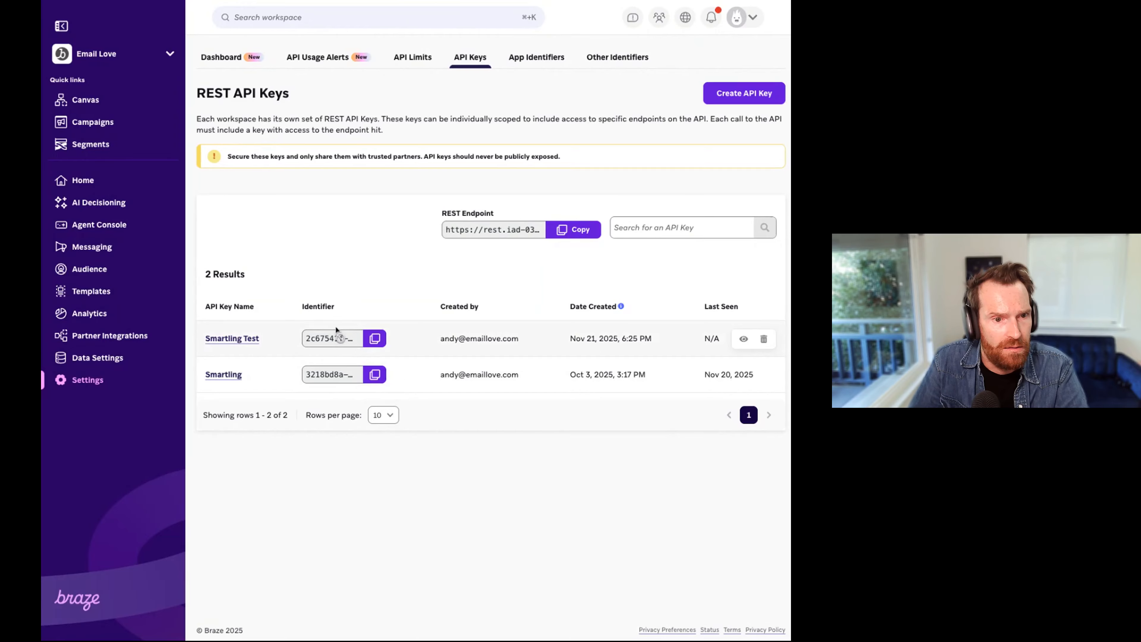
Step: Copy the identifier of the Smartling Test key and paste it as the API key in Smartling's Braze connection form
click(375, 339)
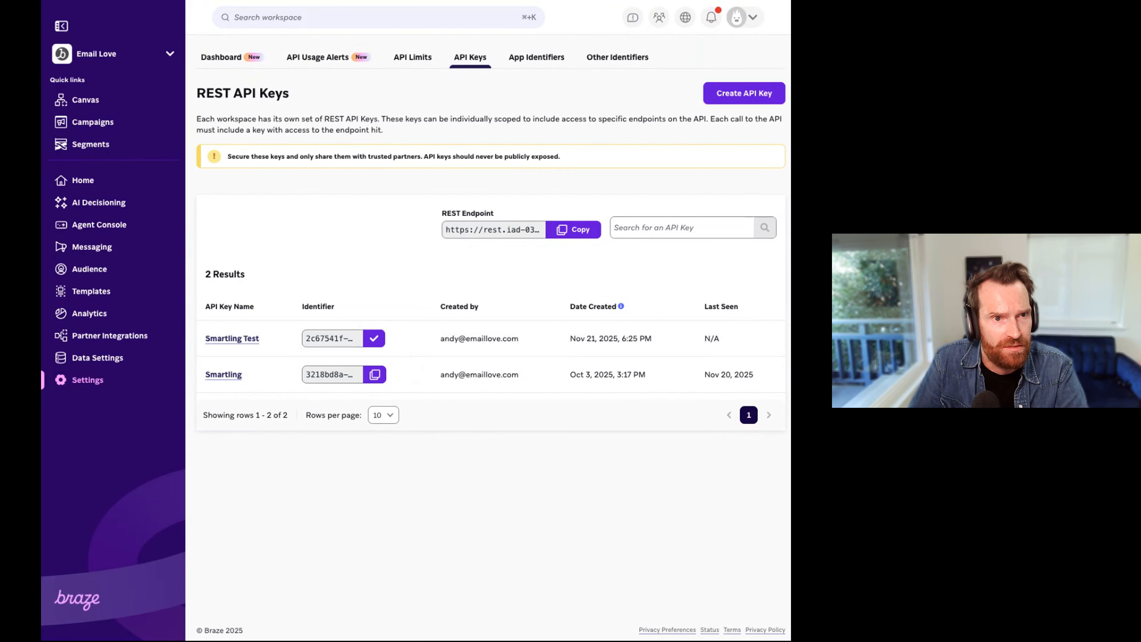
click(243, 1)
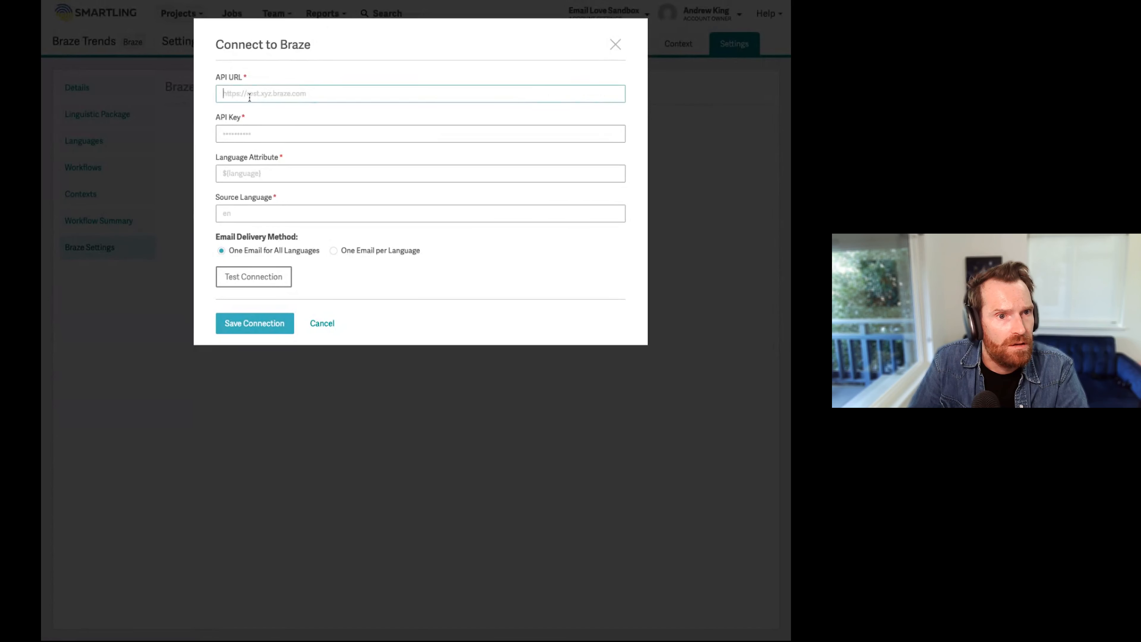
click(240, 135)
key(ctrl+v)
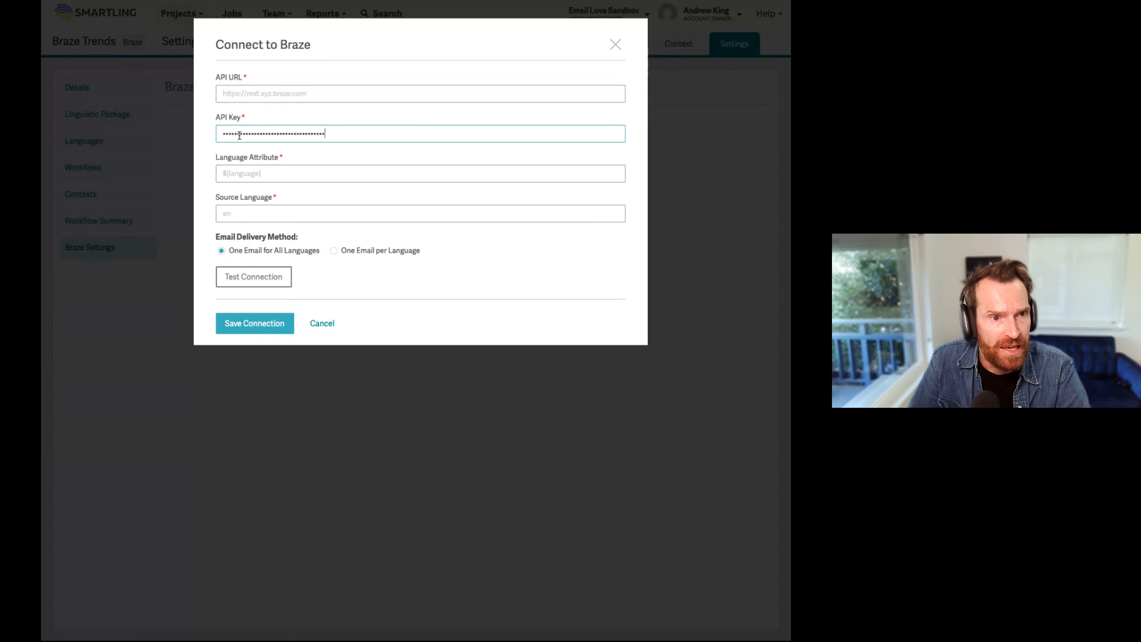
click(255, 2)
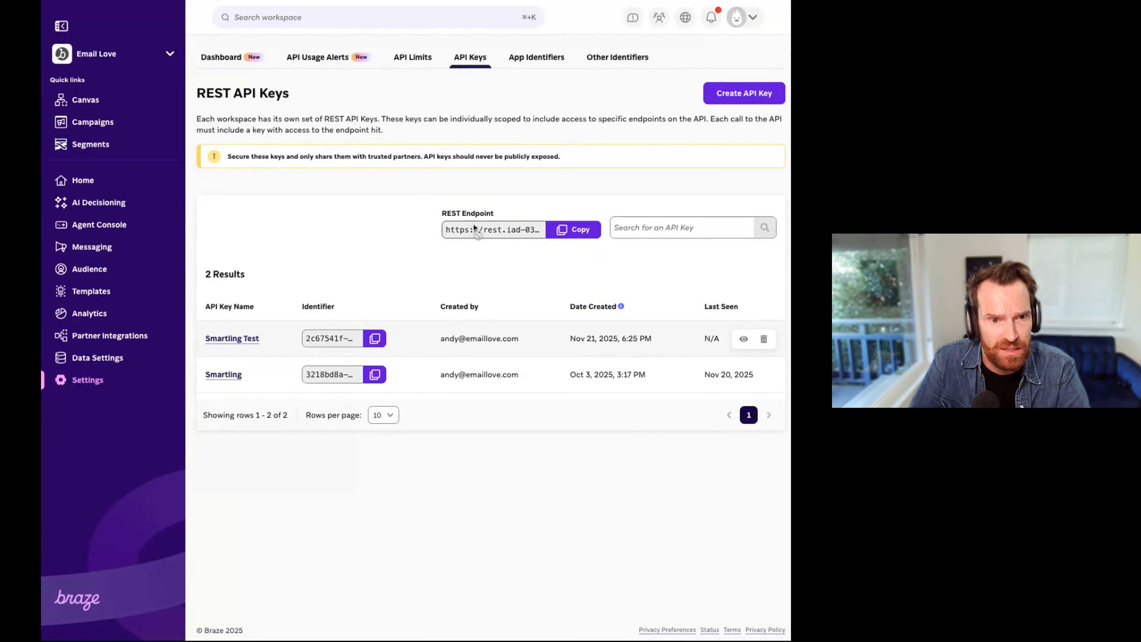
click(588, 233)
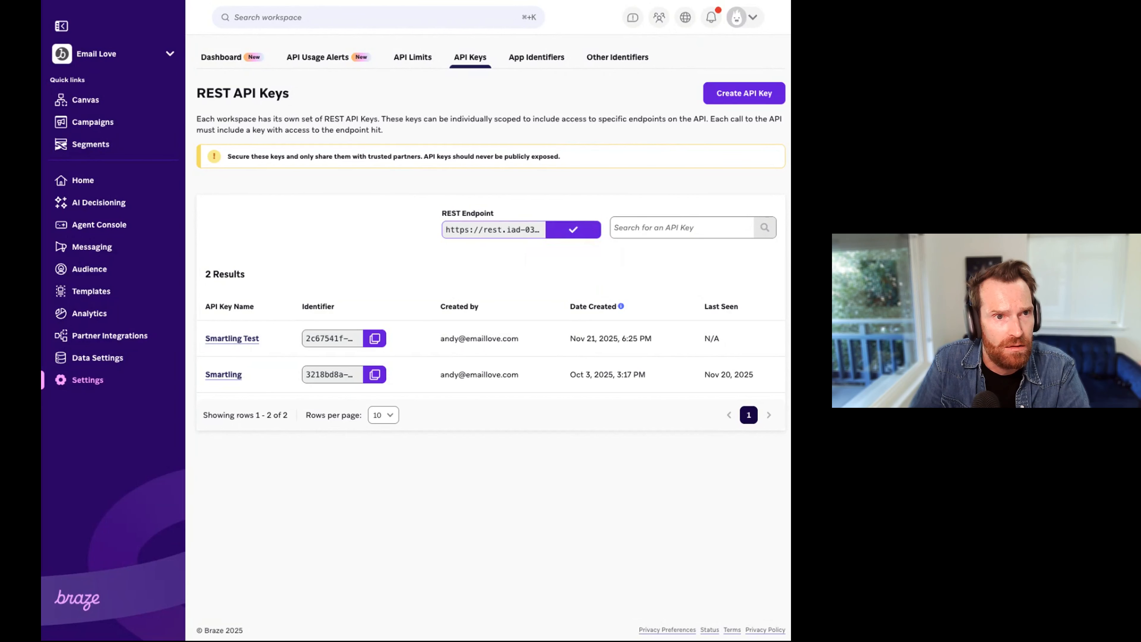
click(242, 2)
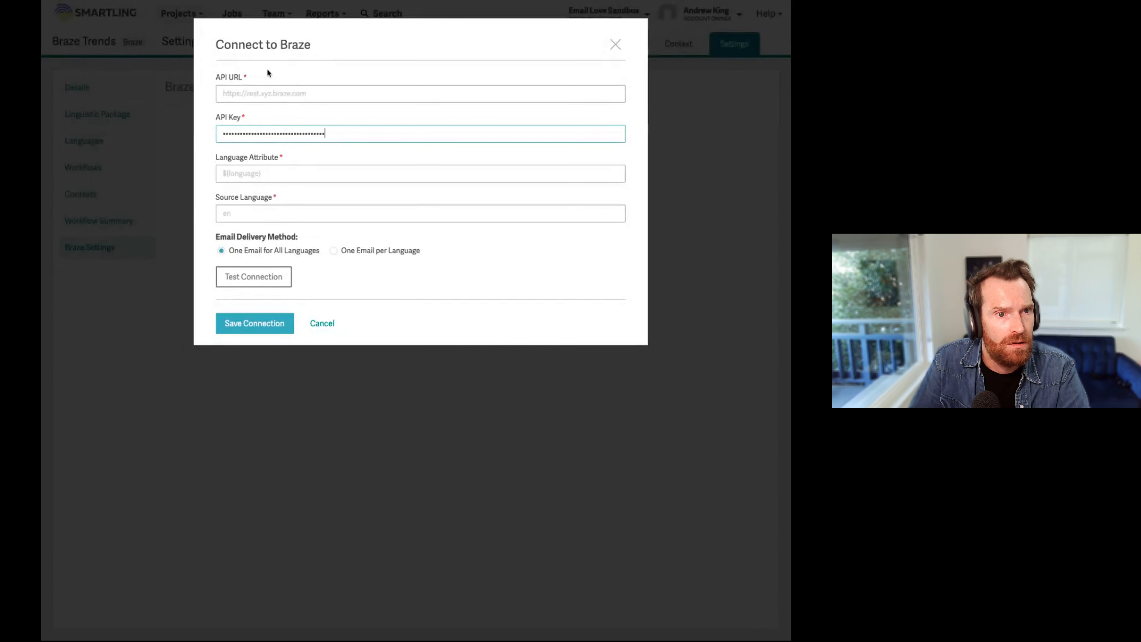
click(242, 97)
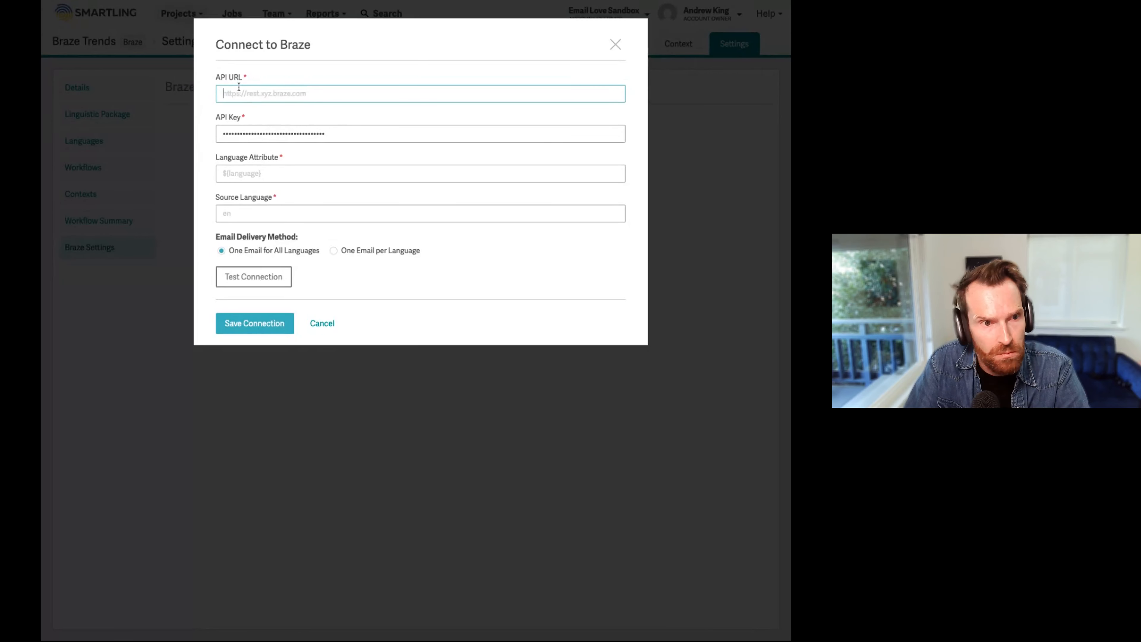
key(ctrl+v)
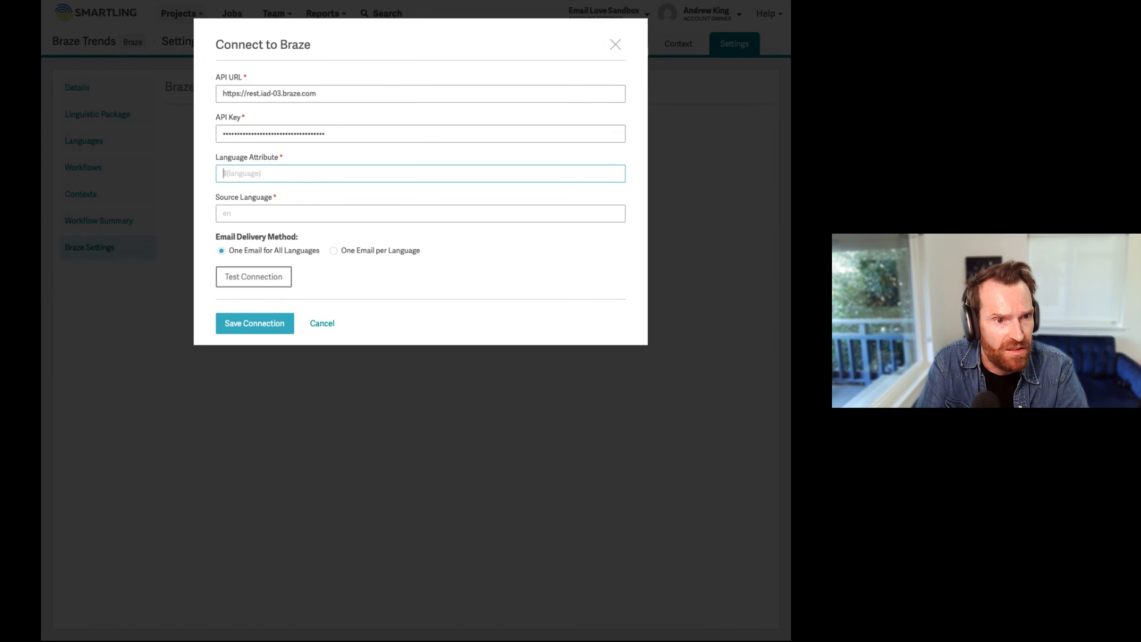
Step: Set the language attribute to ${language} and the source language to en, and test and save the Braze connection
text(${l)
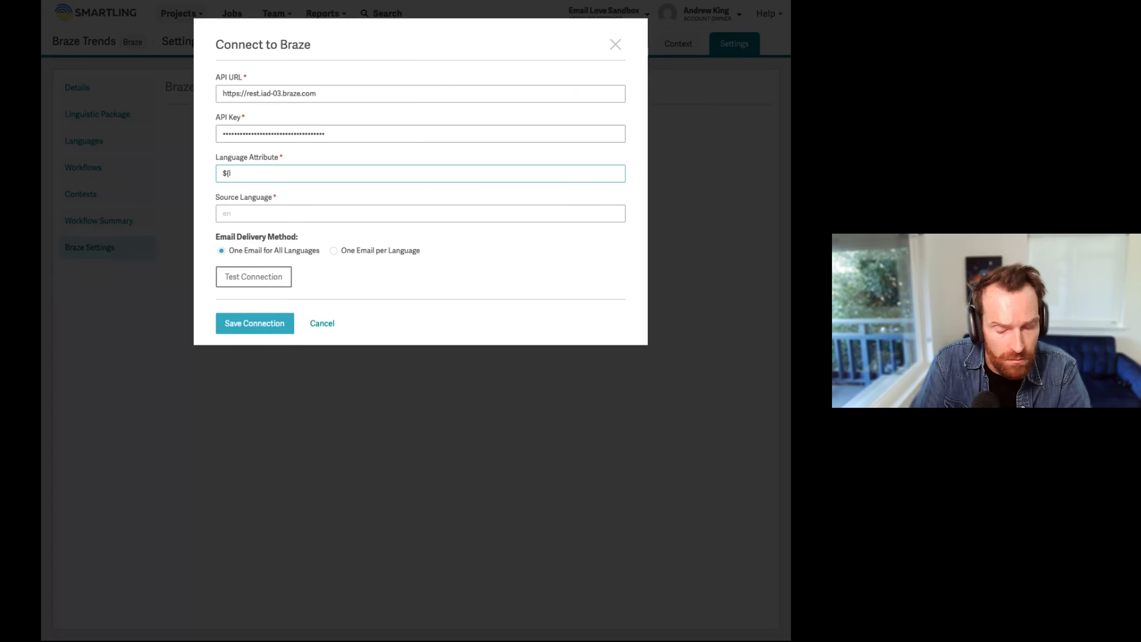
text(and)
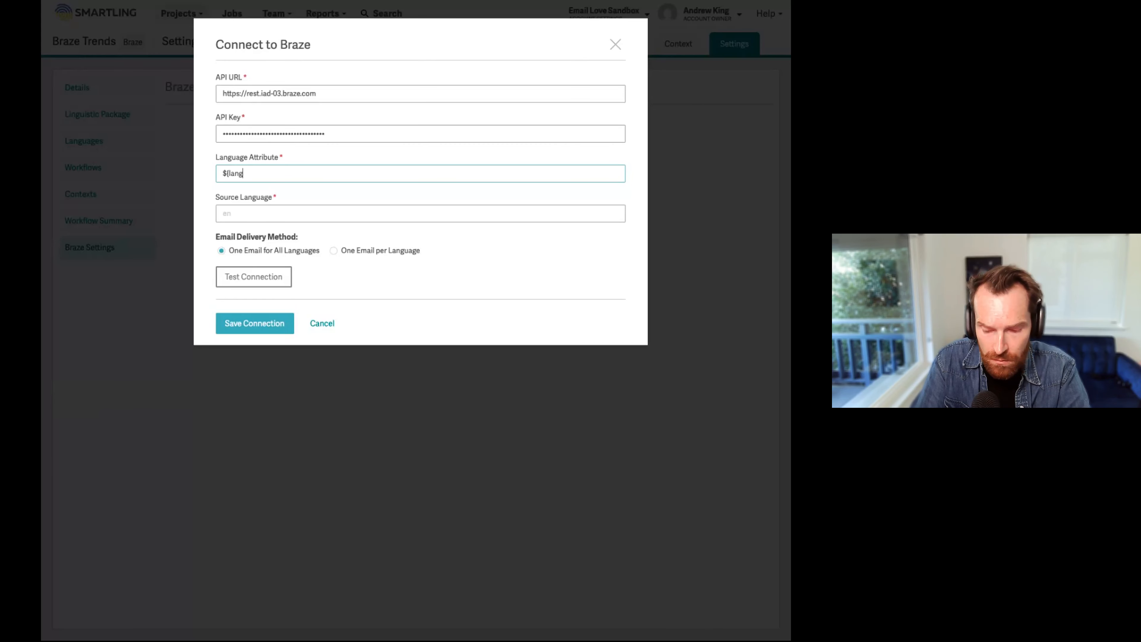
text(uage)
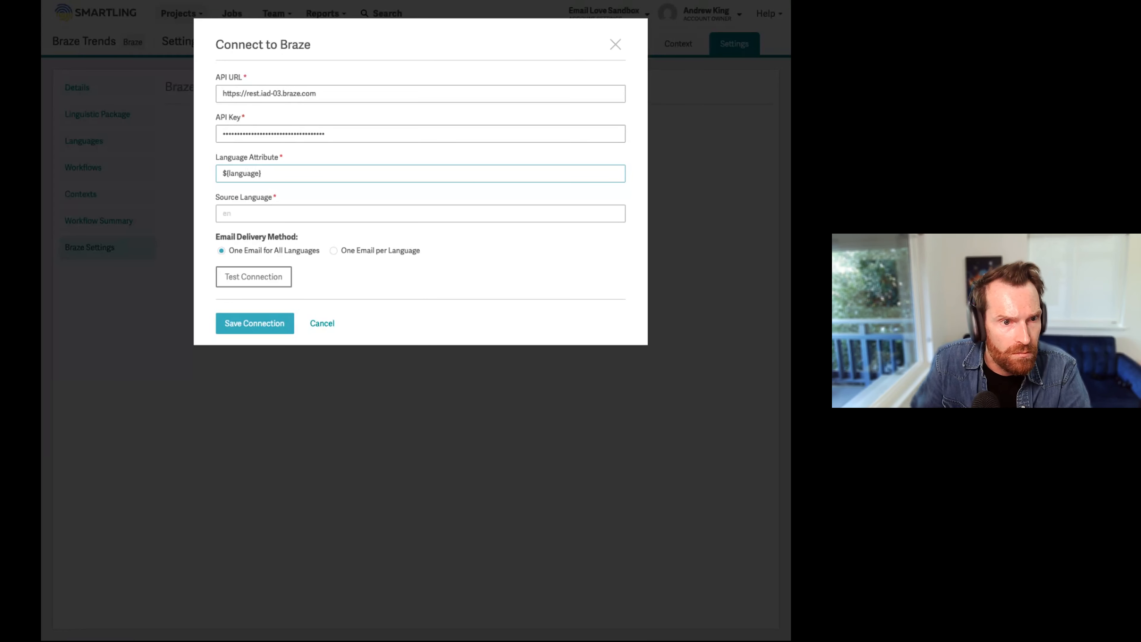
click(254, 213)
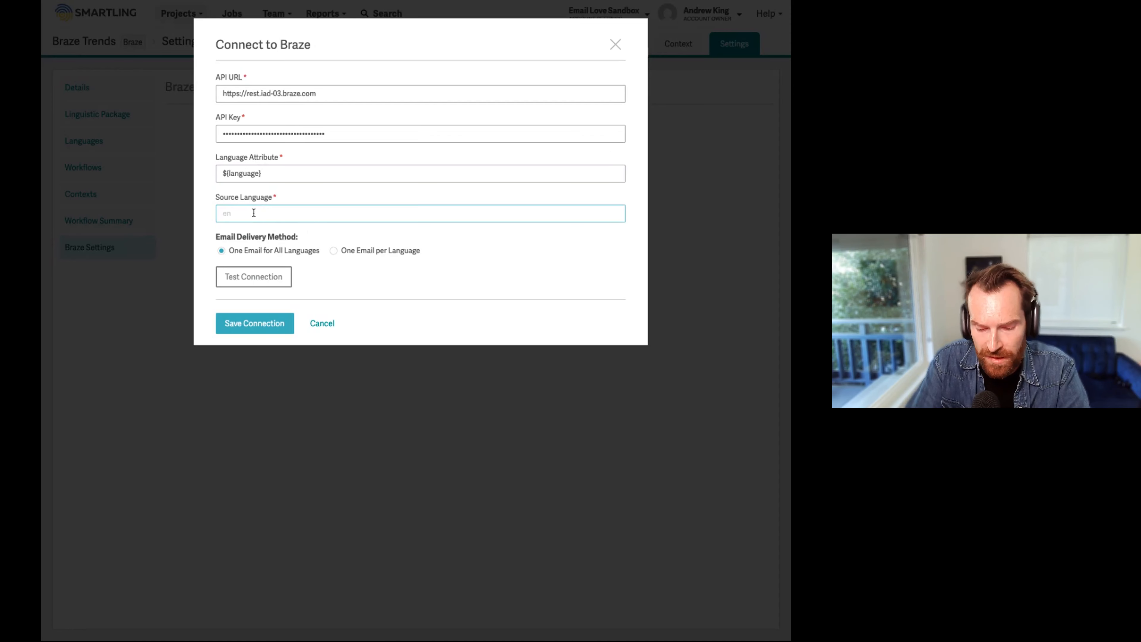
text(en)
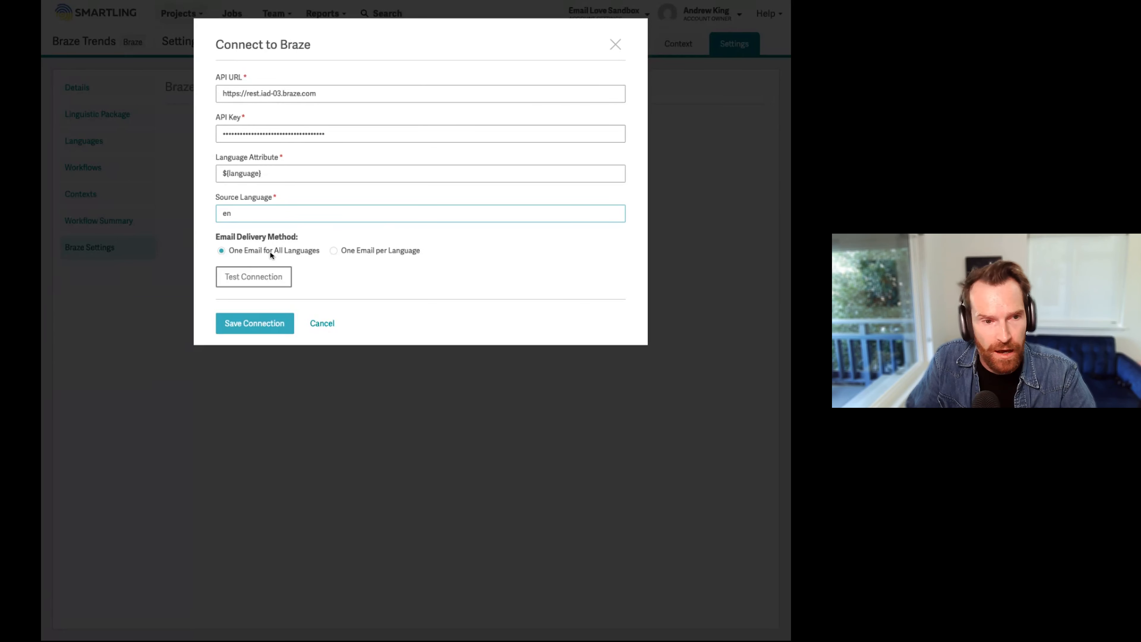
click(259, 278)
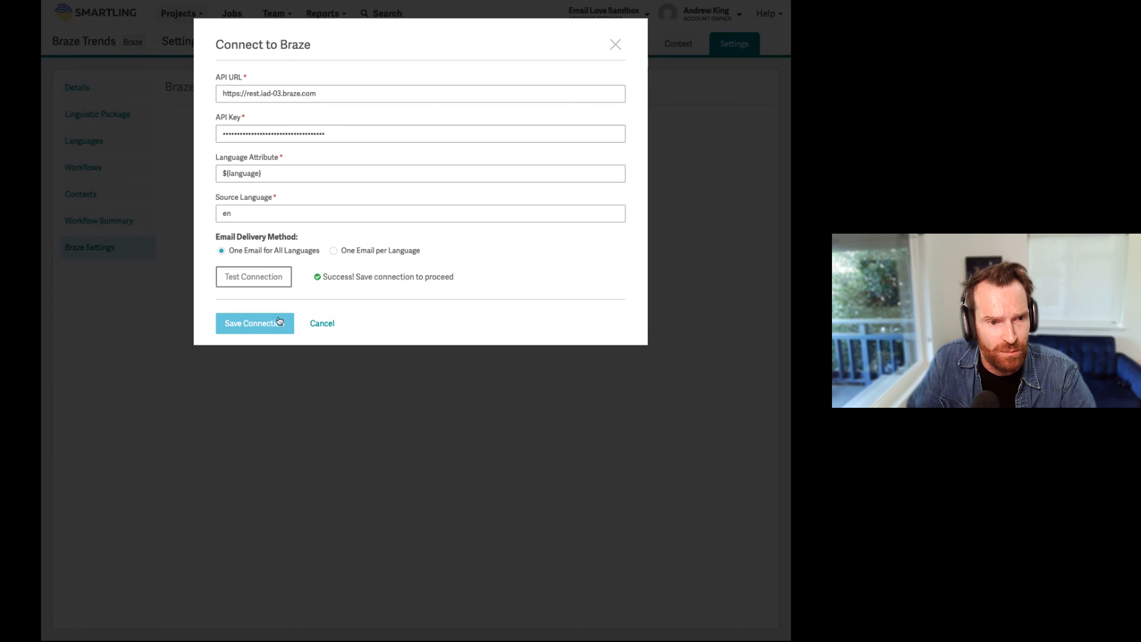
click(258, 325)
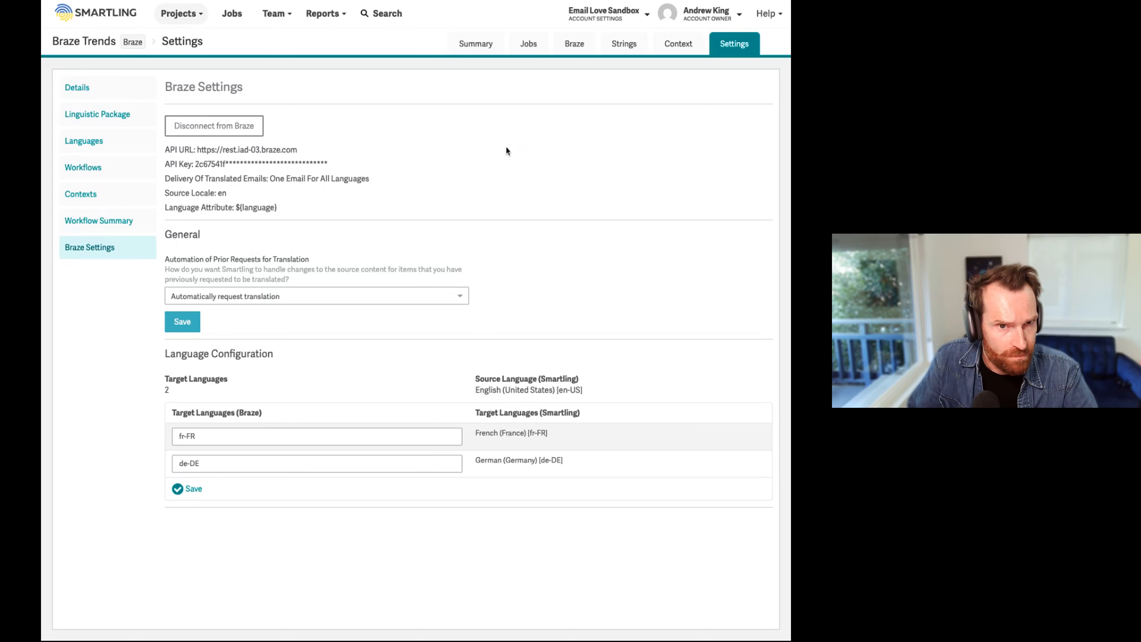
Step: Filter the project's Braze content to campaigns and select Variant 1 of the Trends - November 21, 2025 campaign
click(574, 45)
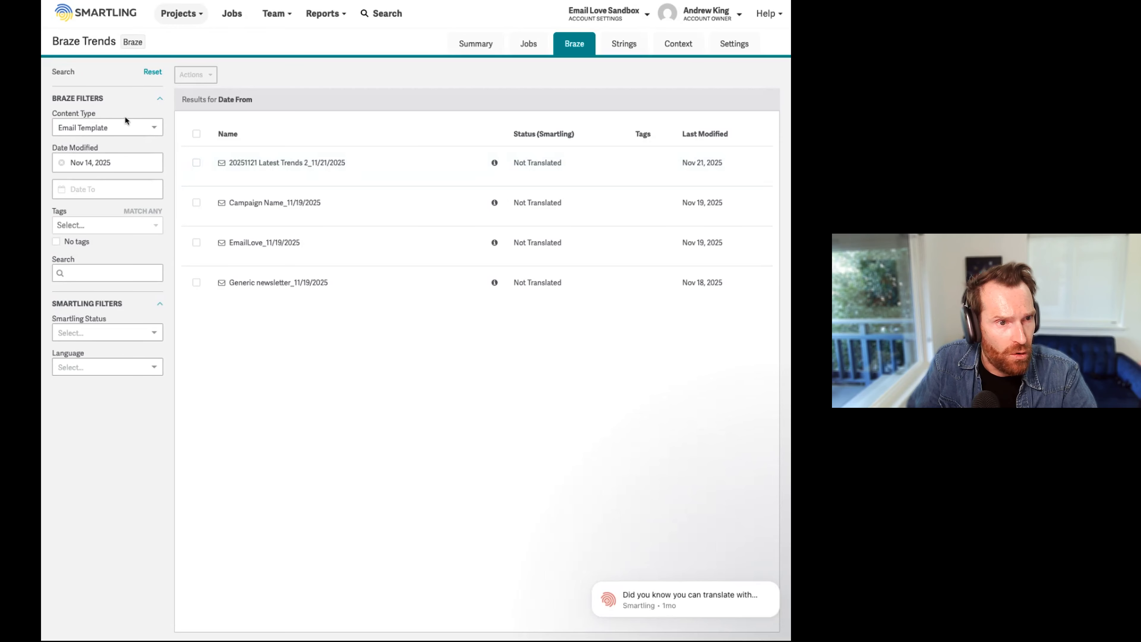
click(96, 130)
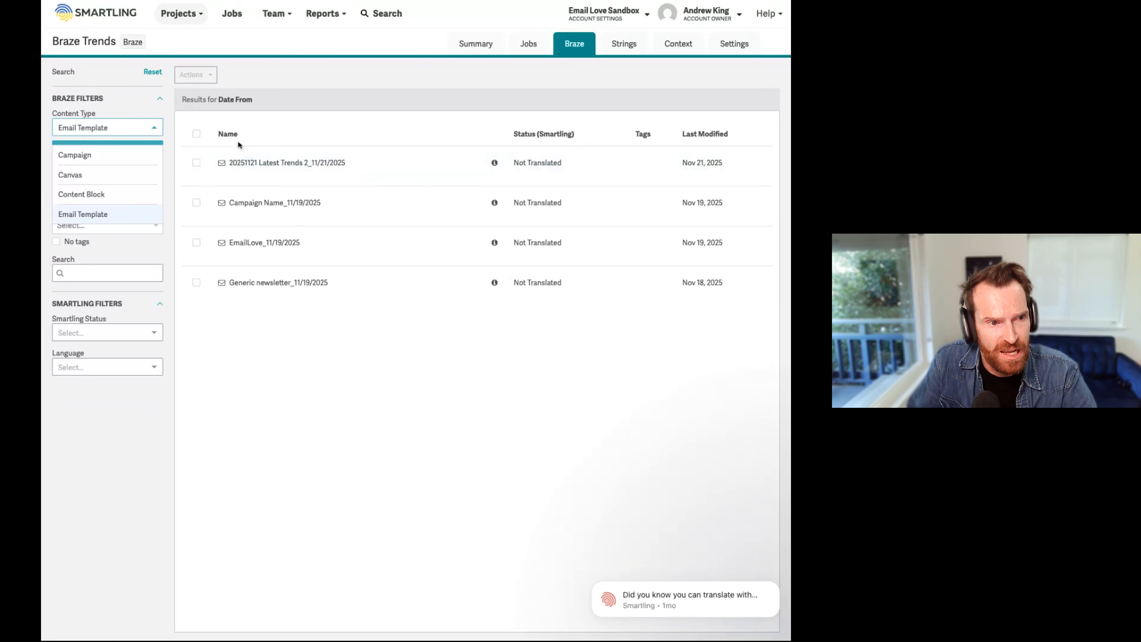
click(82, 156)
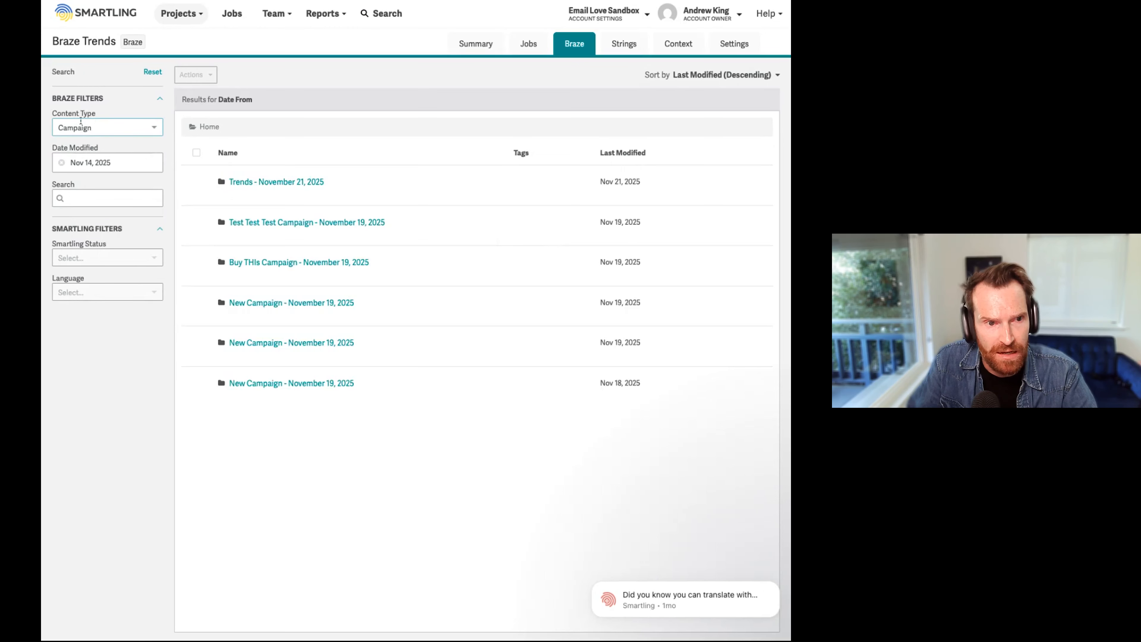
click(248, 183)
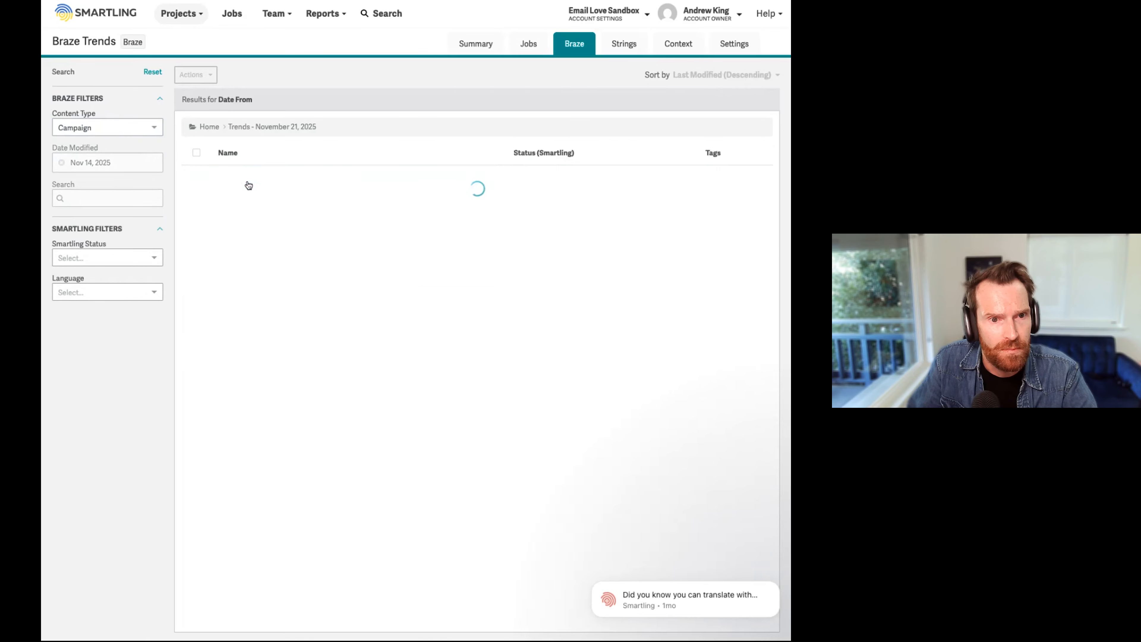
click(197, 181)
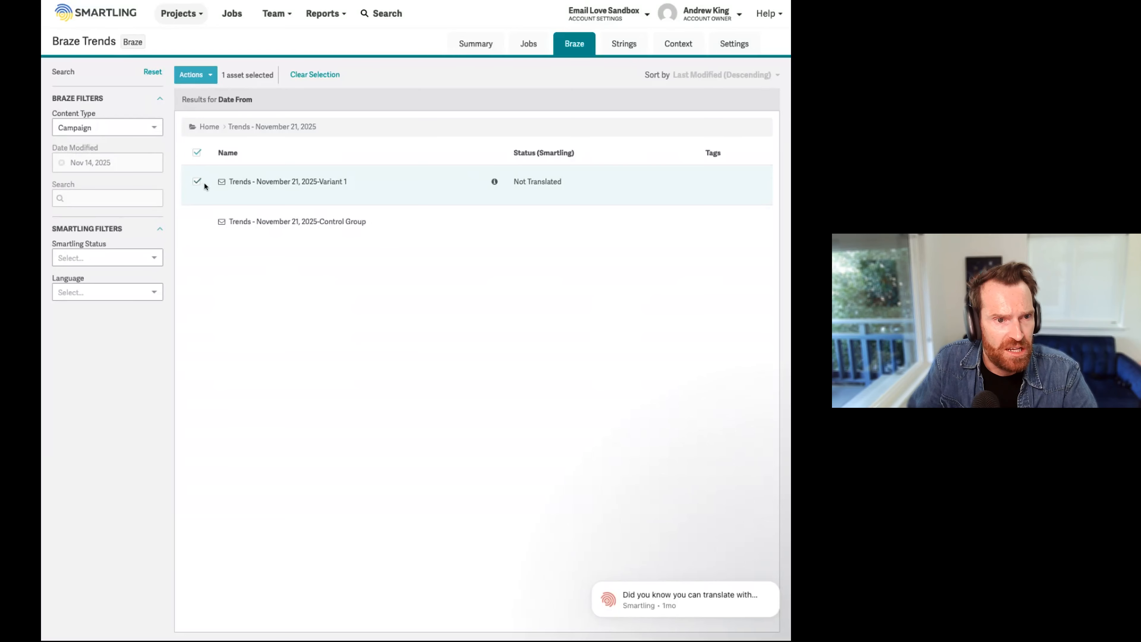
Step: Request translation of the selected variant in a new job named Trends Email, targeting French (France) and German (Germany), and save the job
click(205, 76)
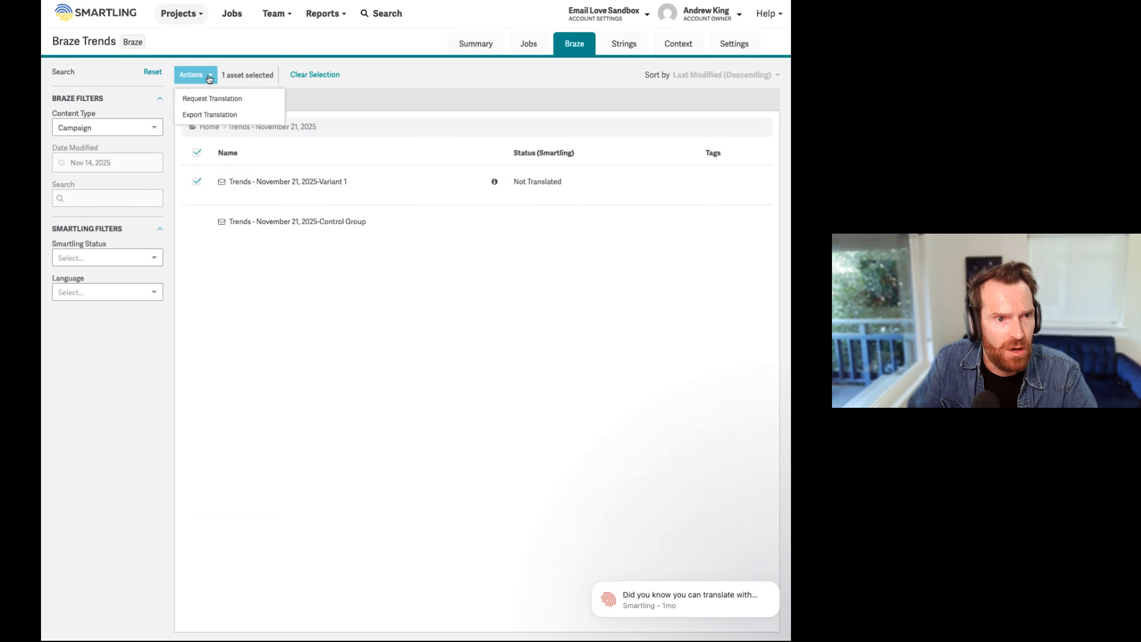
click(225, 102)
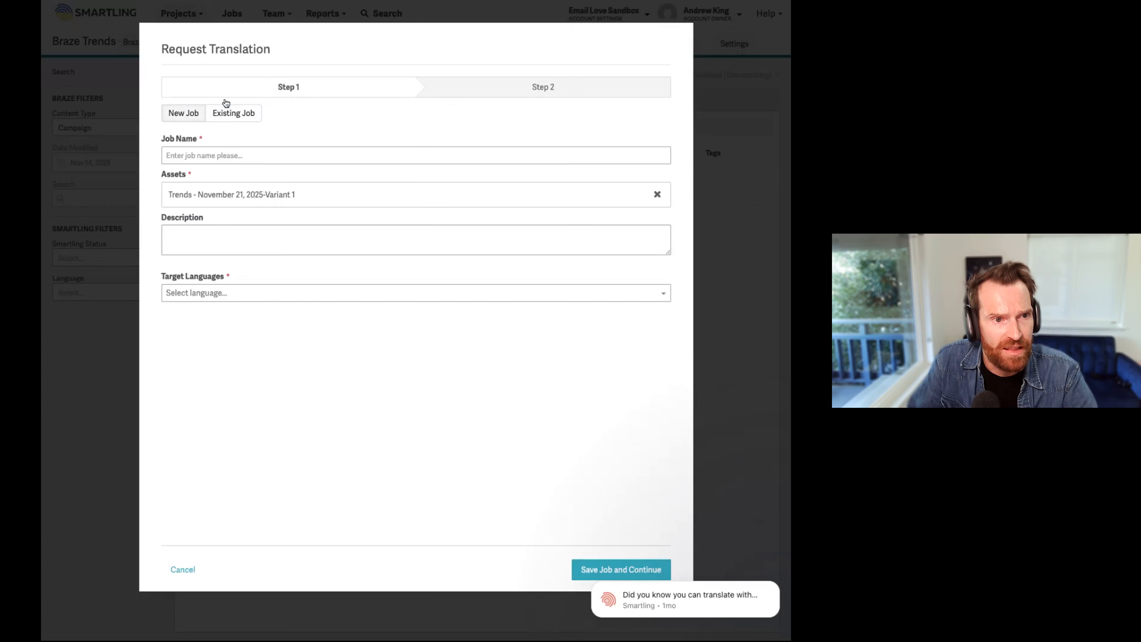
click(223, 155)
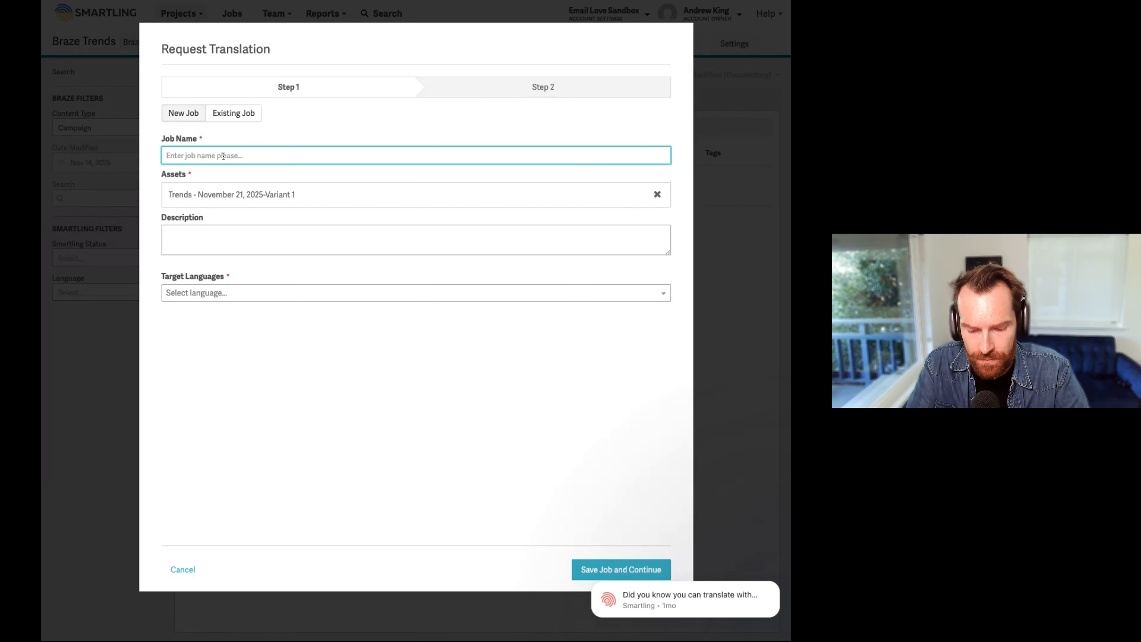
text(Trends Email)
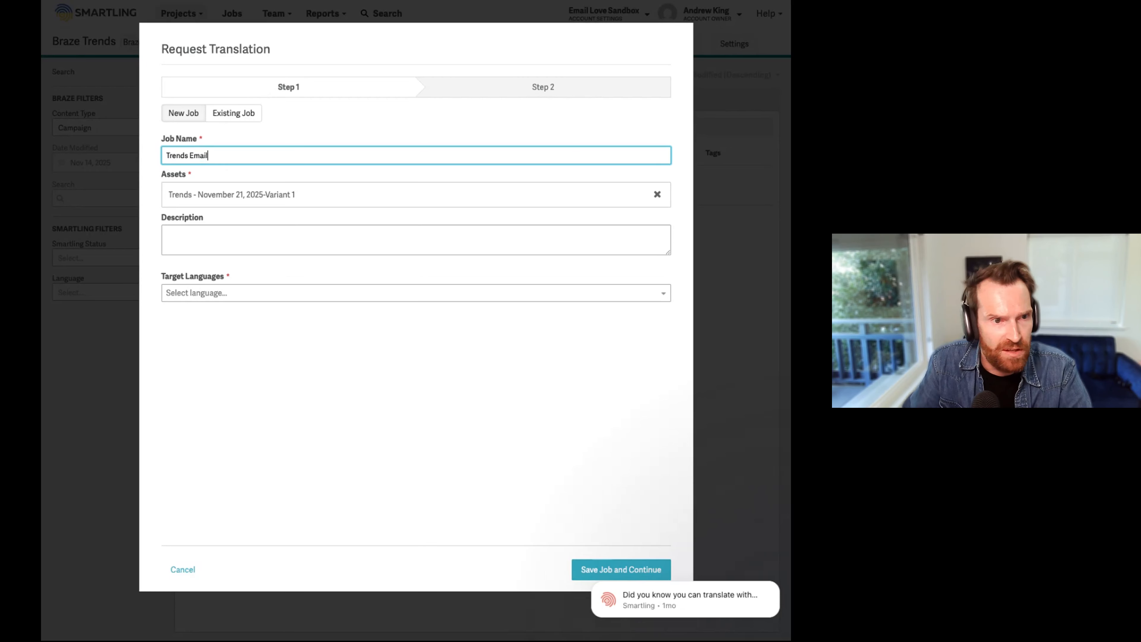
click(226, 290)
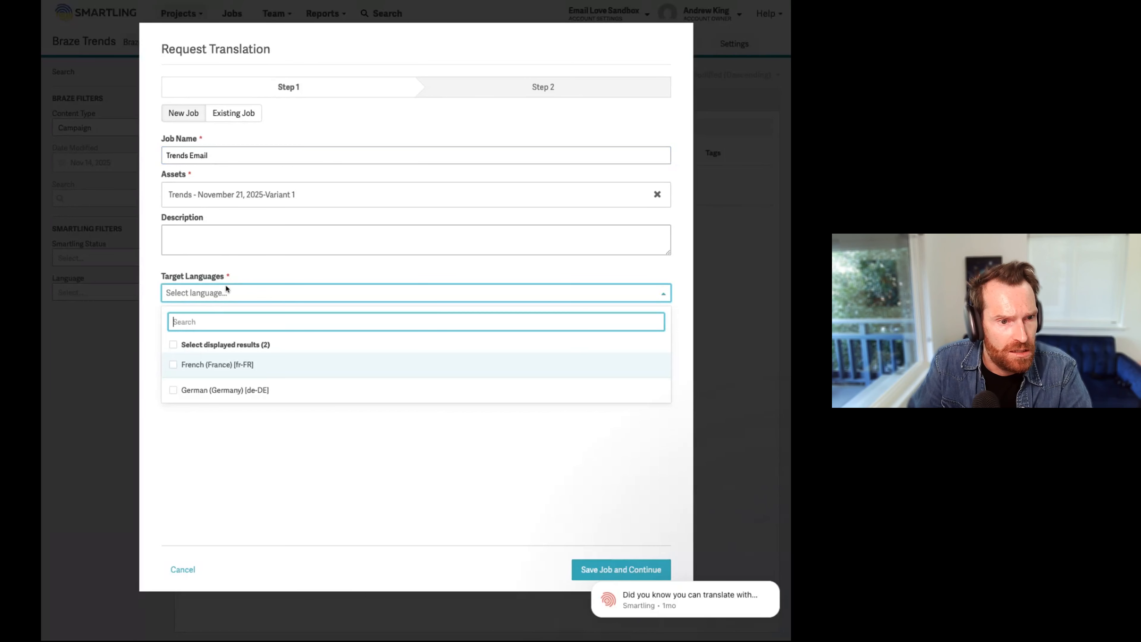
click(174, 345)
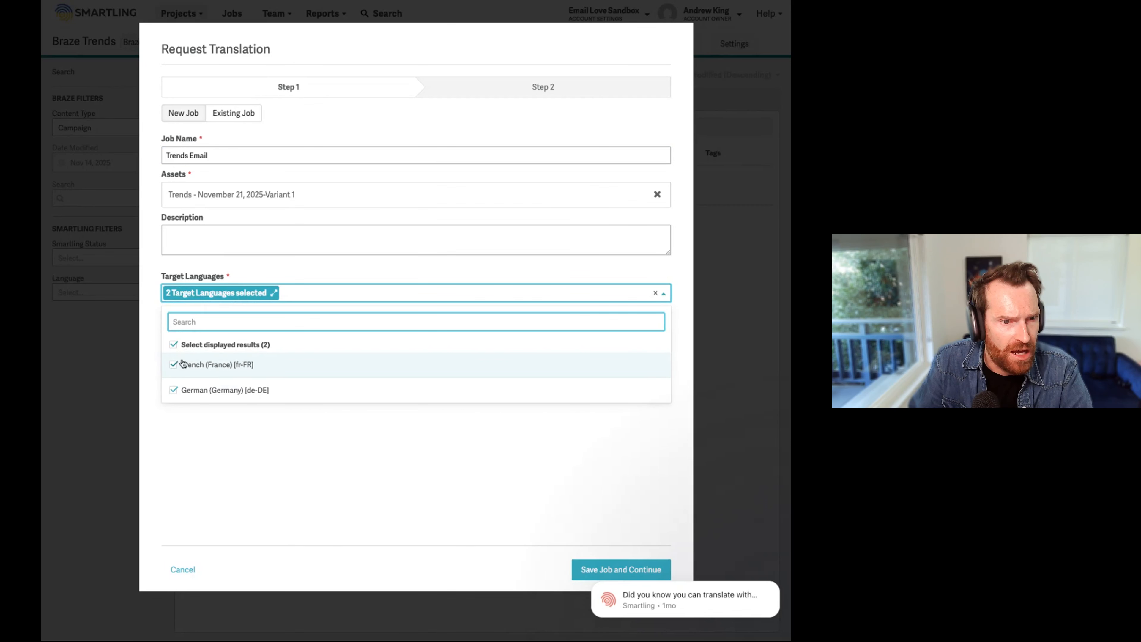
click(287, 453)
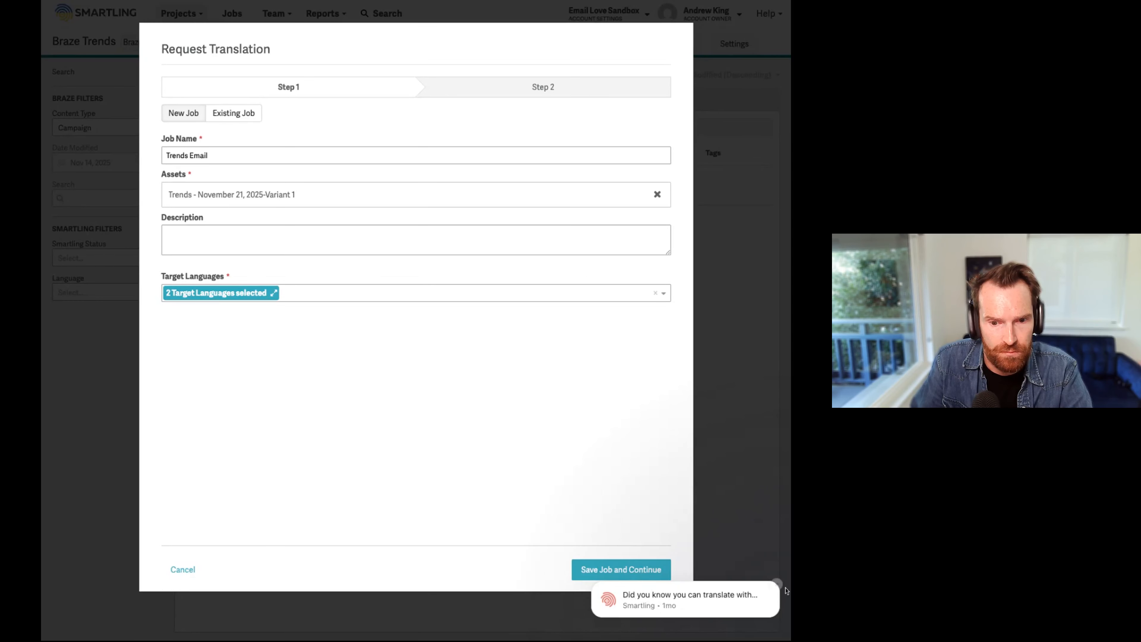
click(631, 575)
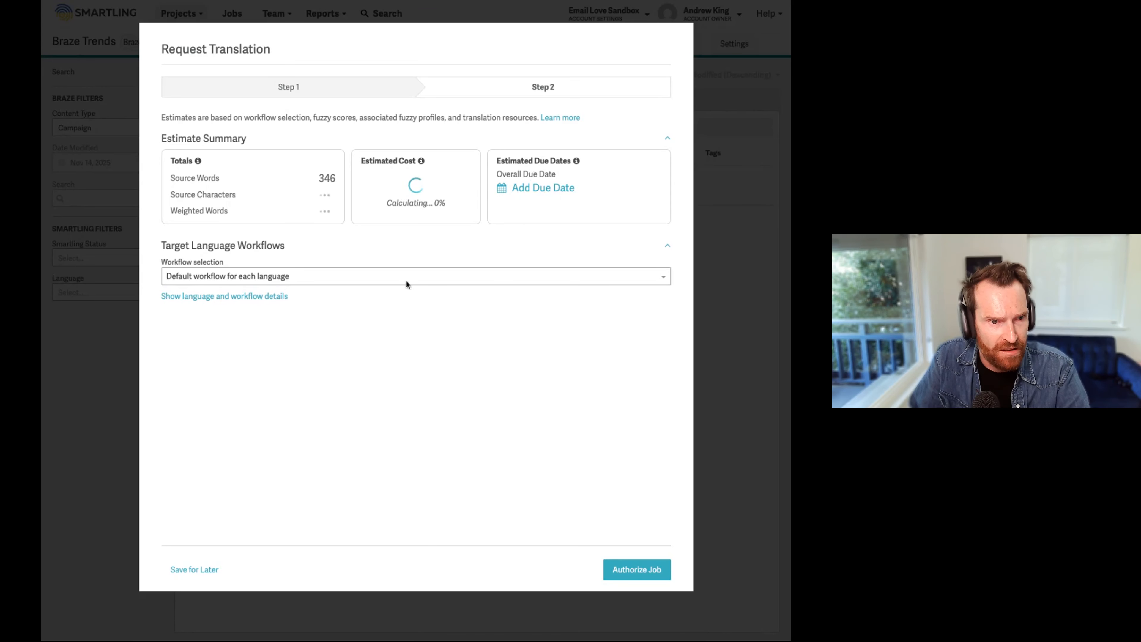
Step: Set the job's workflow to Machine Translation by Smartling Auto Select, authorize the job and dismiss the review notice
click(311, 280)
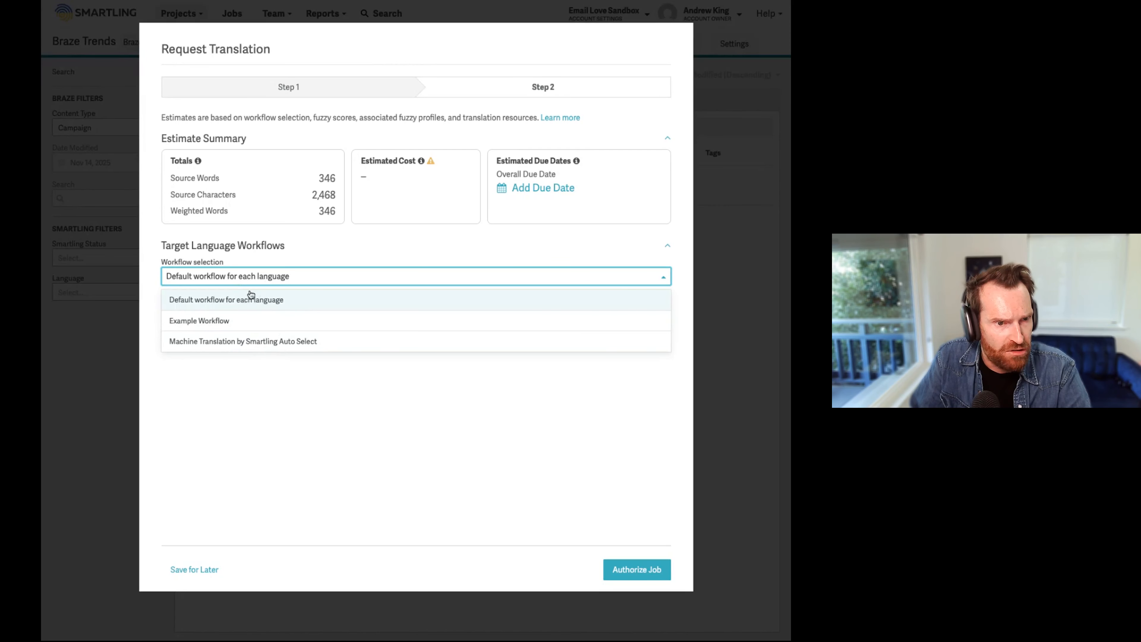
click(282, 342)
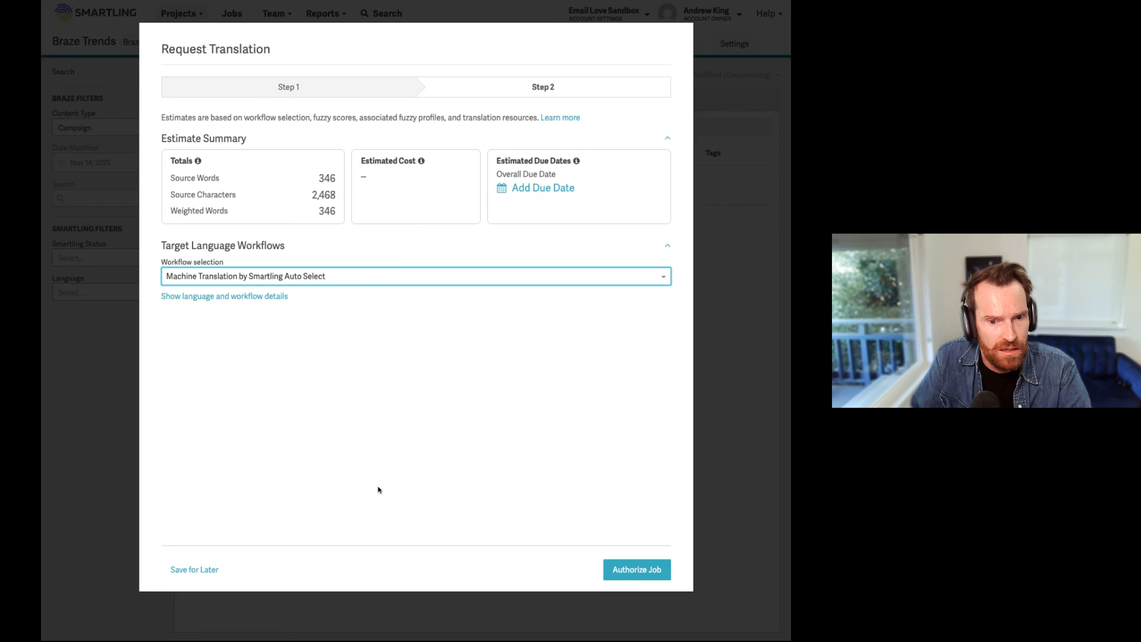
click(641, 570)
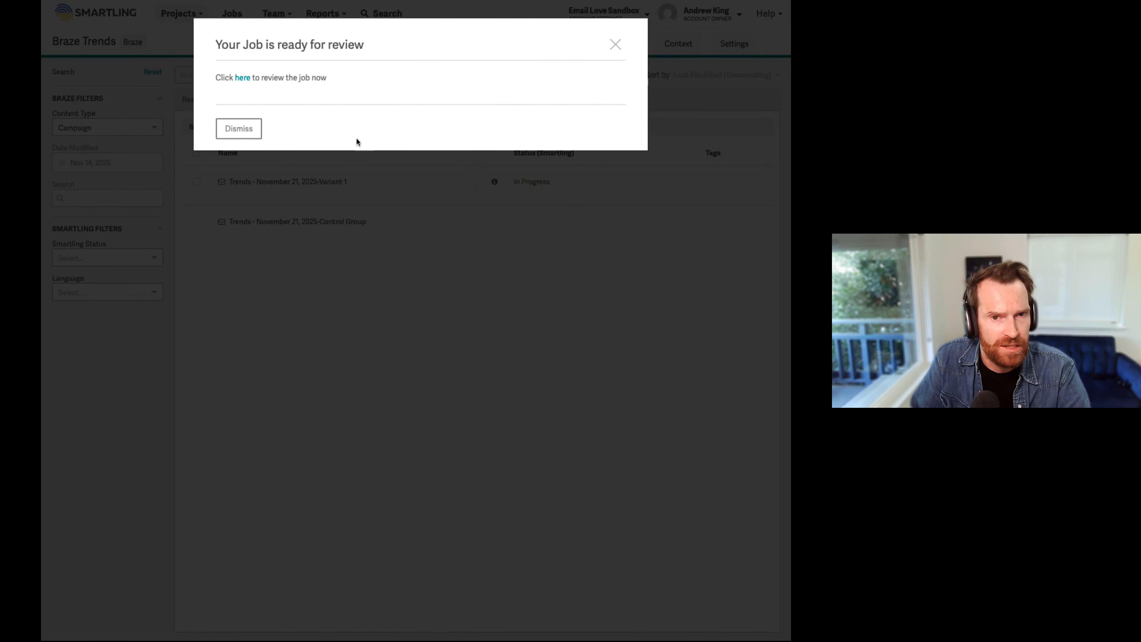
click(615, 45)
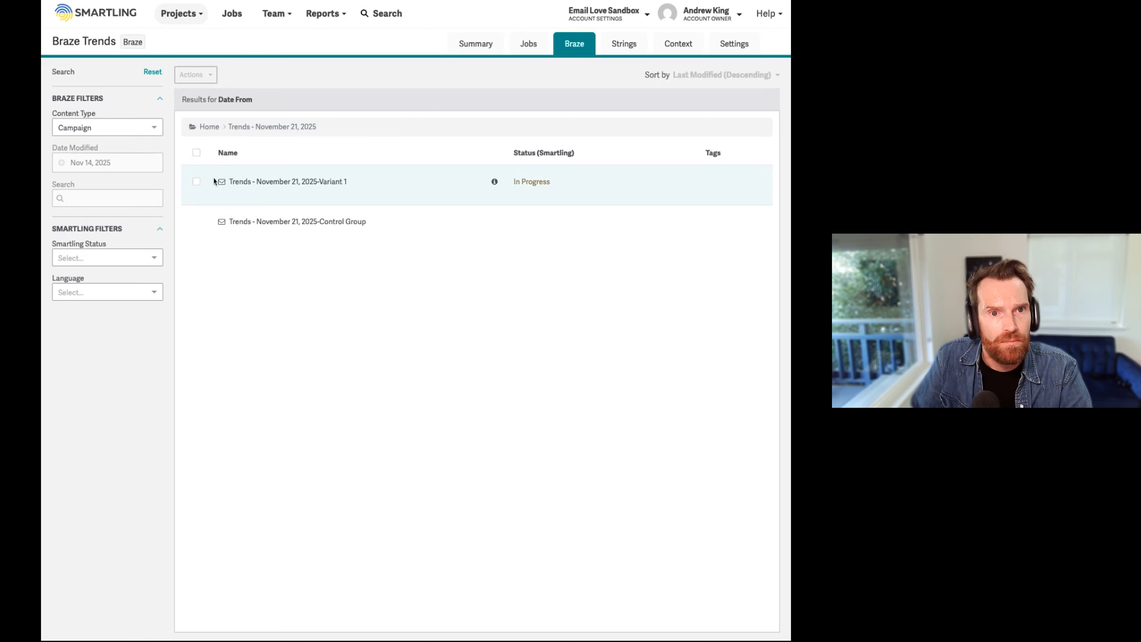
Step: Open the Trends Email job's French (France) strings and examine the translations against the source text
click(529, 49)
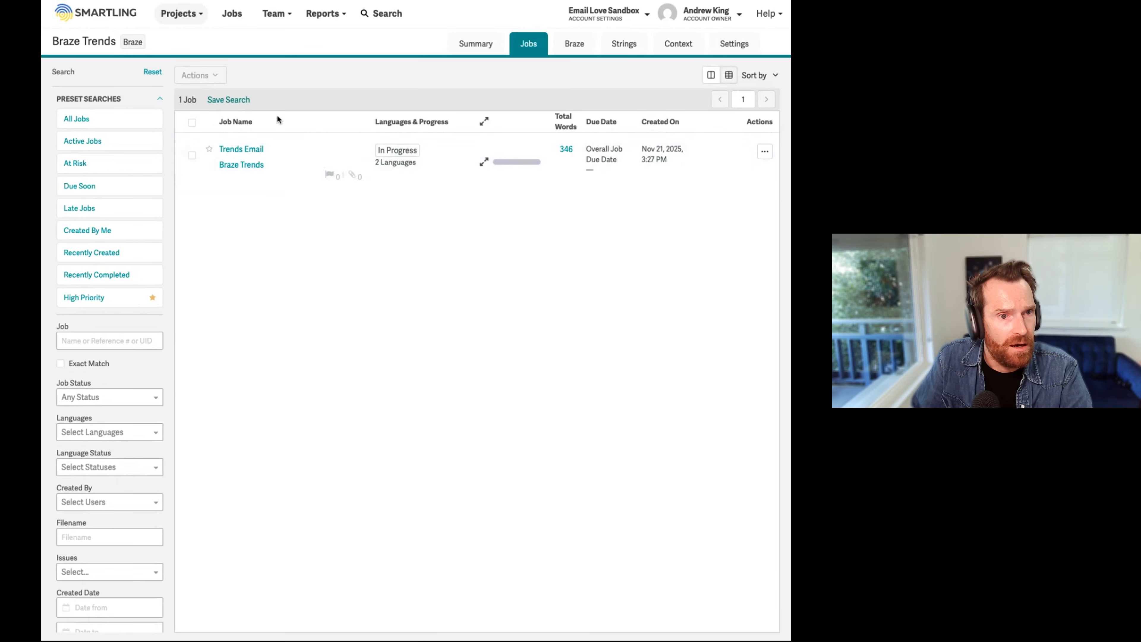
click(248, 153)
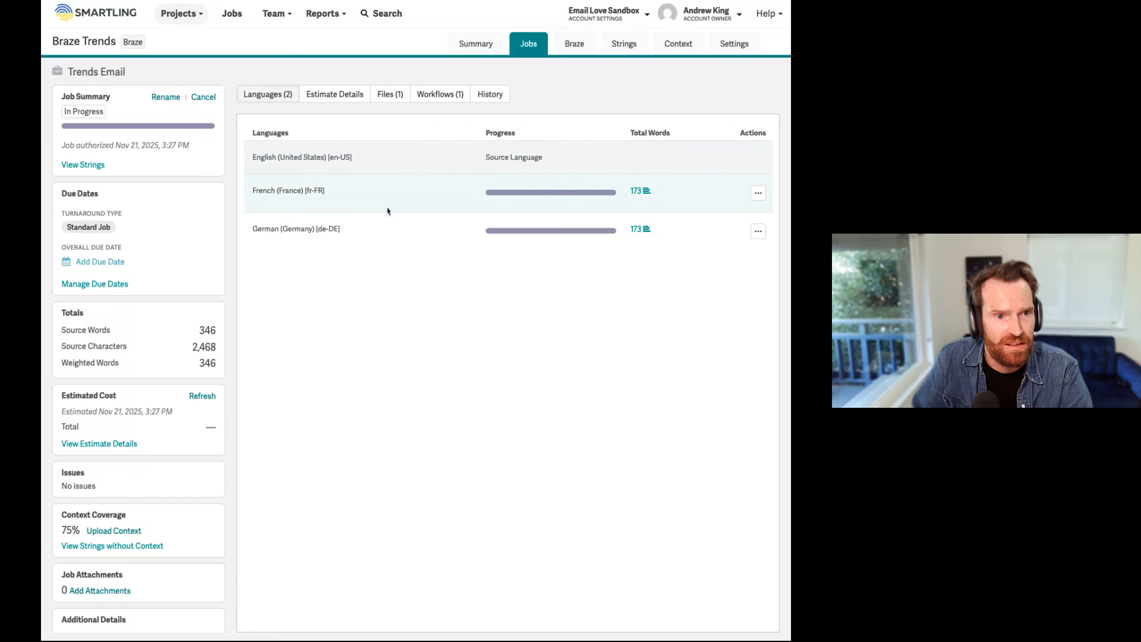
click(638, 193)
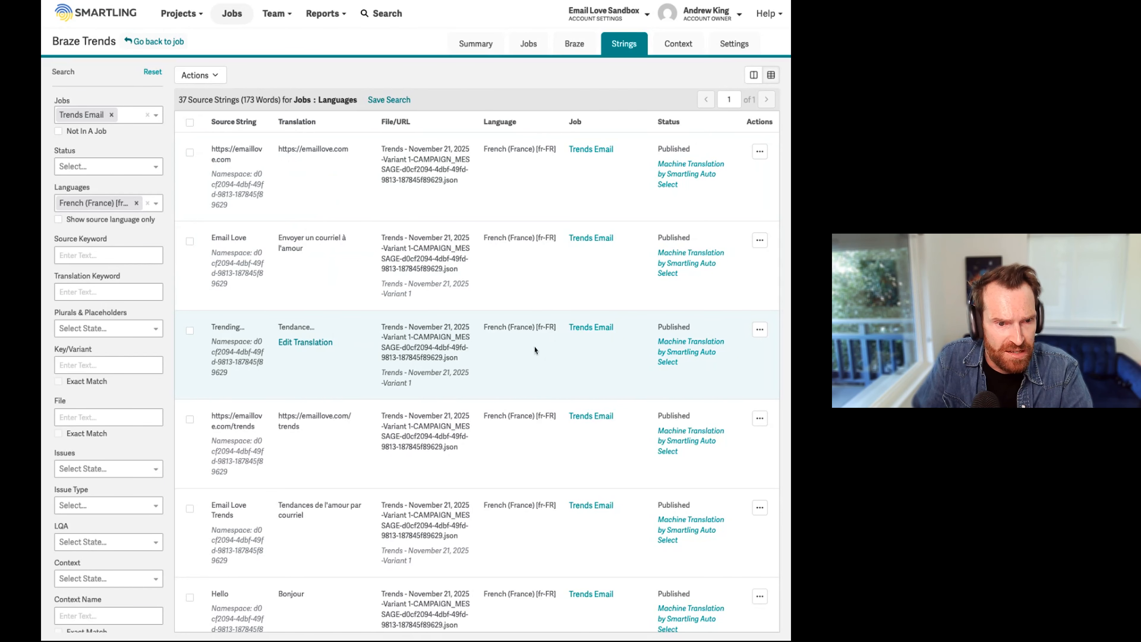
scroll(334, 380, down, 1)
scroll(334, 380, down, 3)
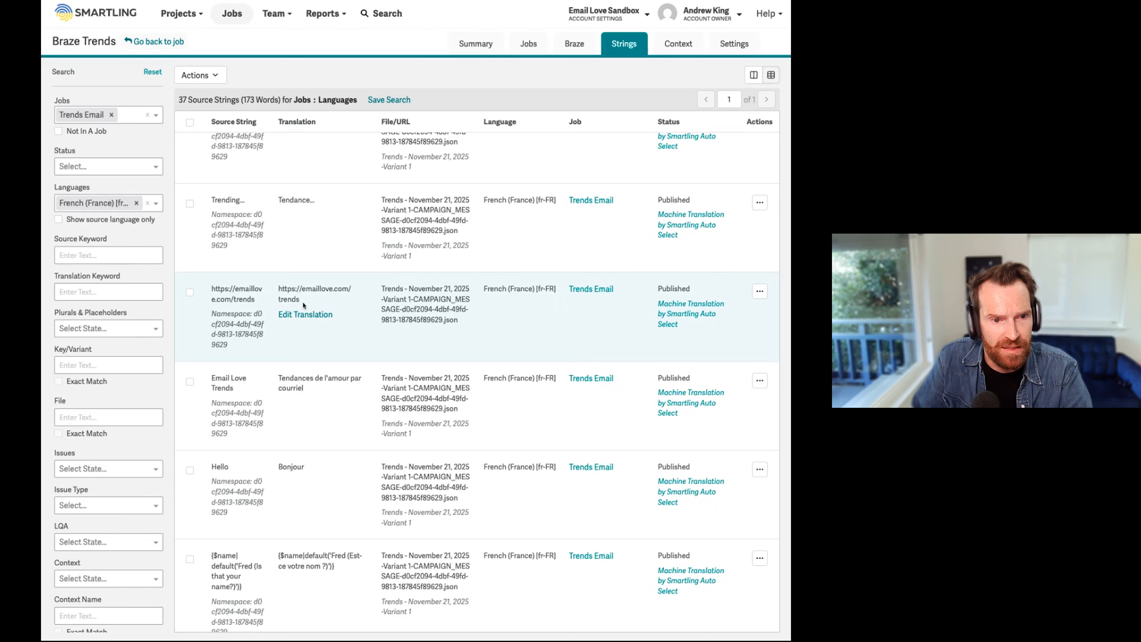
scroll(333, 343, down, 9)
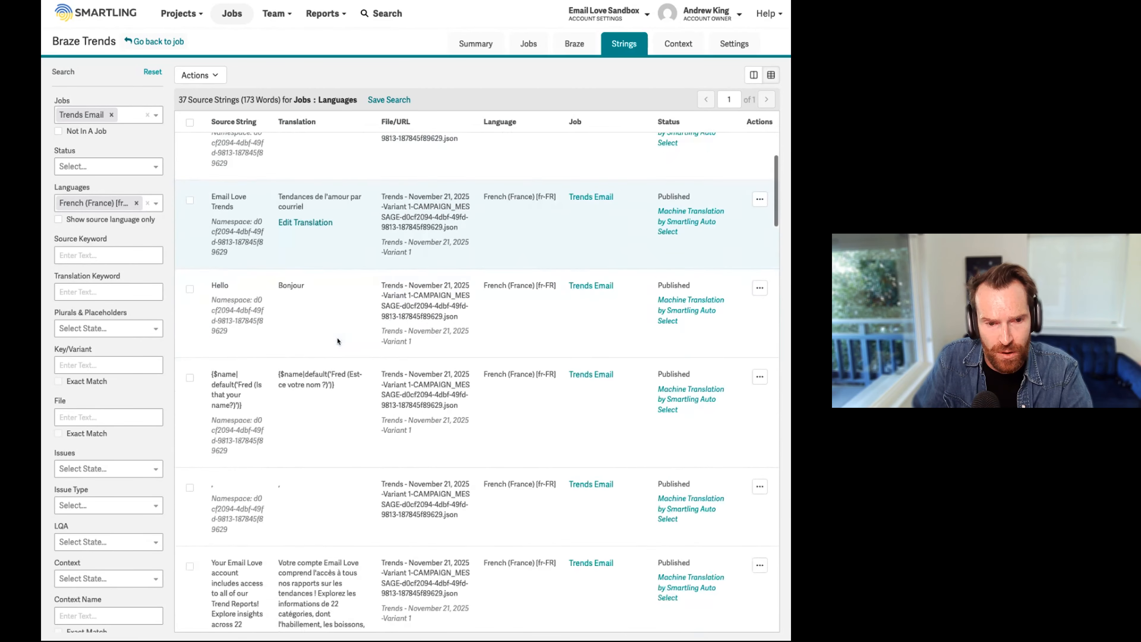
scroll(338, 341, down, 6)
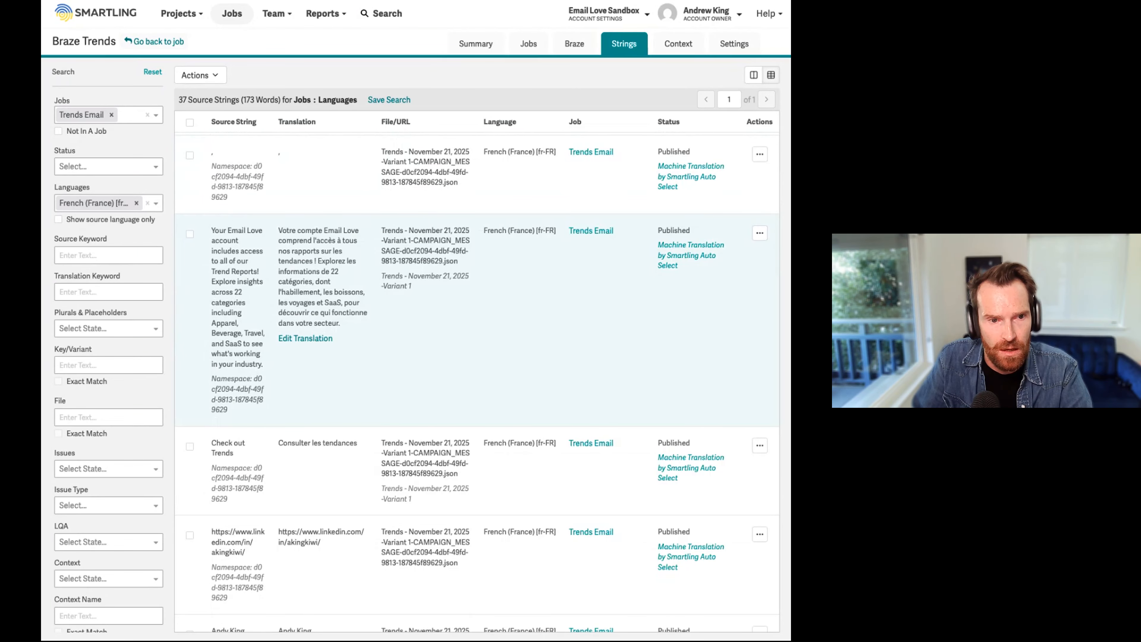
scroll(338, 341, up, 20)
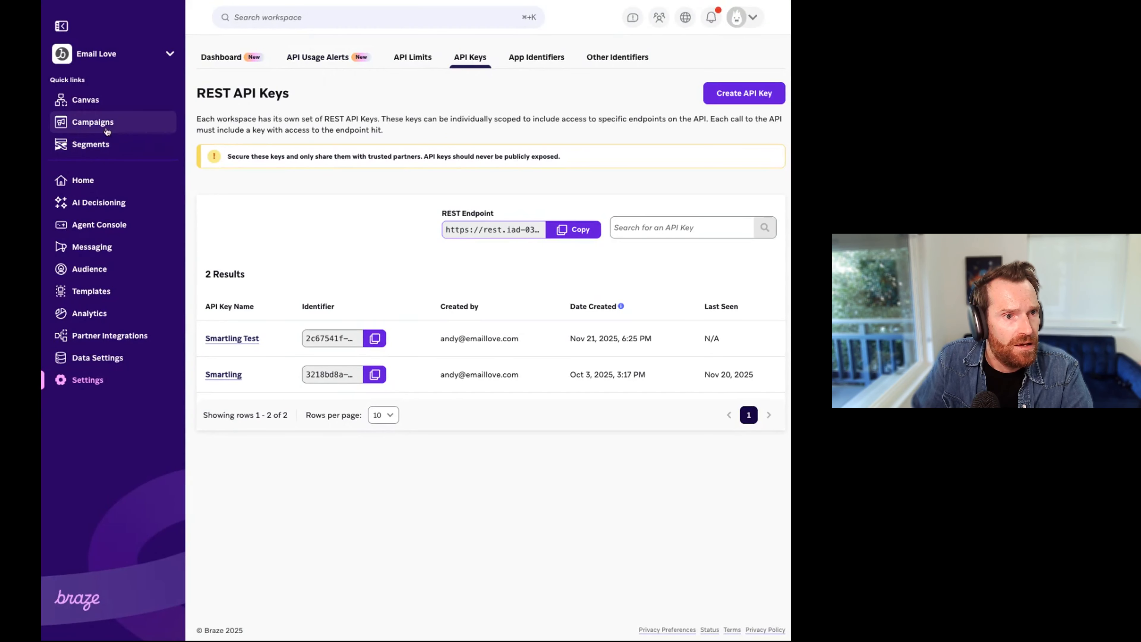
Step: Switch to Braze, open the Trends - November 21, 2025 campaign and preview its email message
click(103, 126)
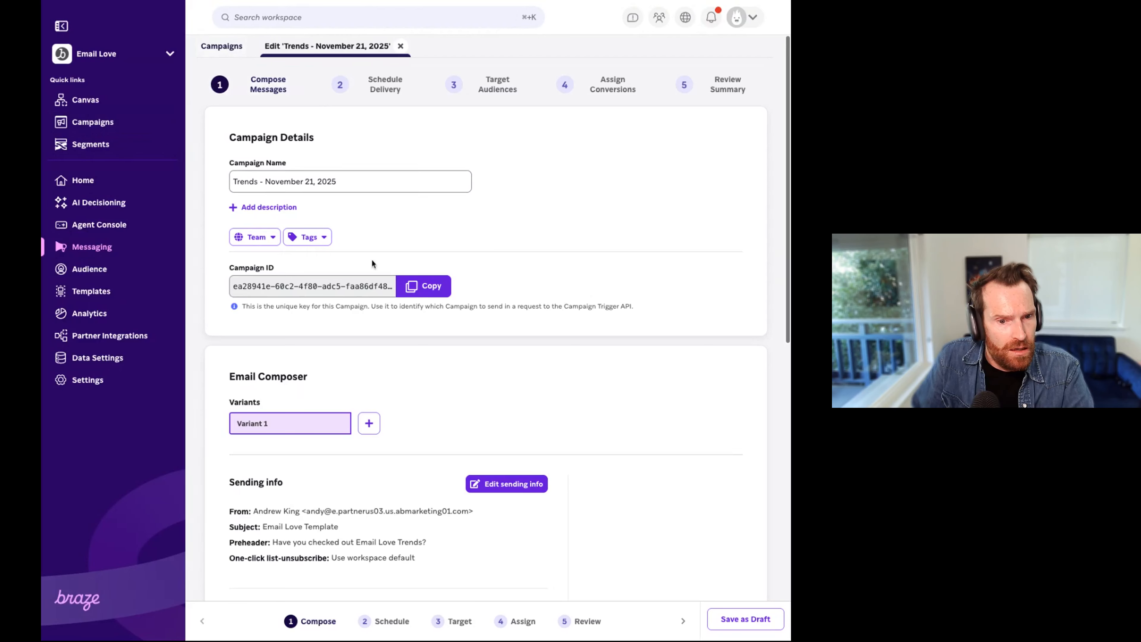
scroll(548, 293, down, 9)
scroll(561, 273, down, 4)
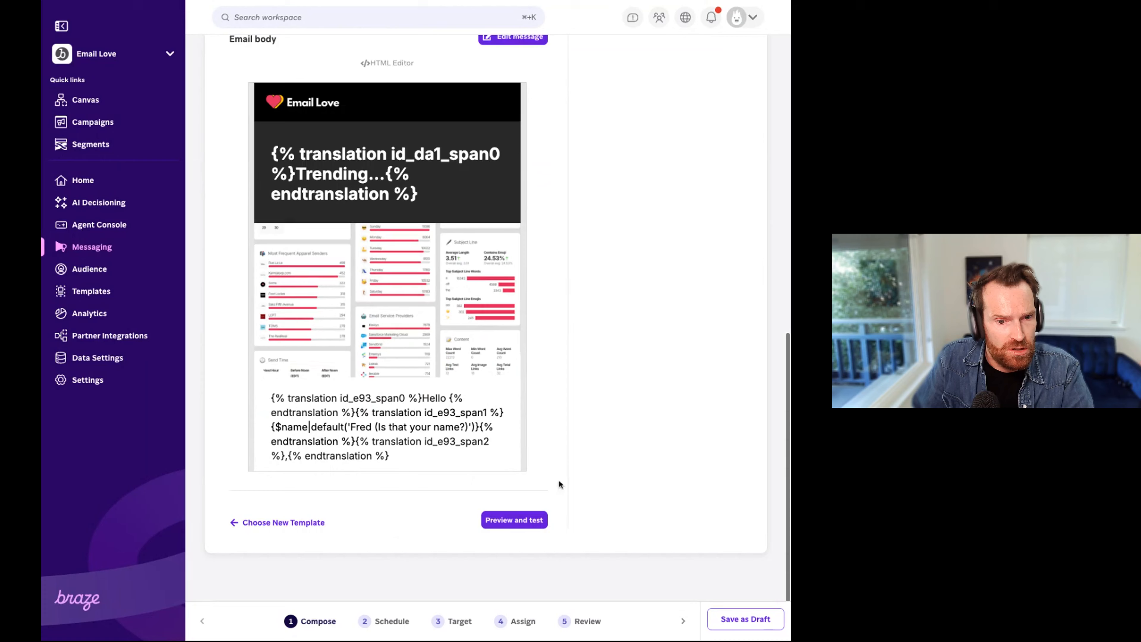
click(514, 520)
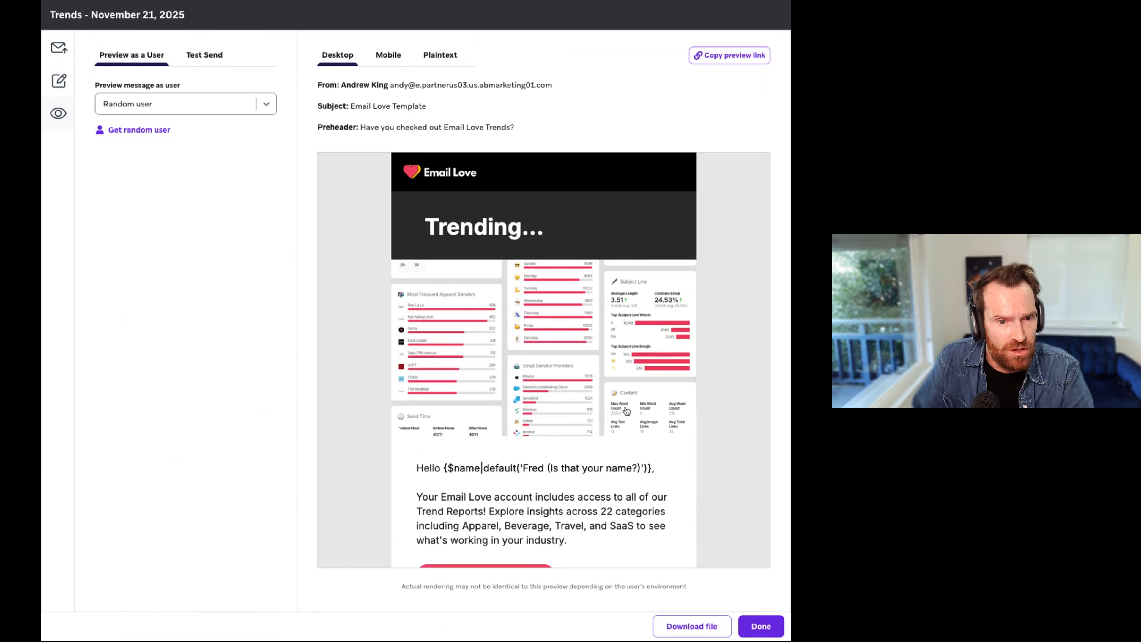
scroll(566, 311, down, 2)
Step: Preview the email as a multi-language user and check the German (de-DE) version
click(262, 103)
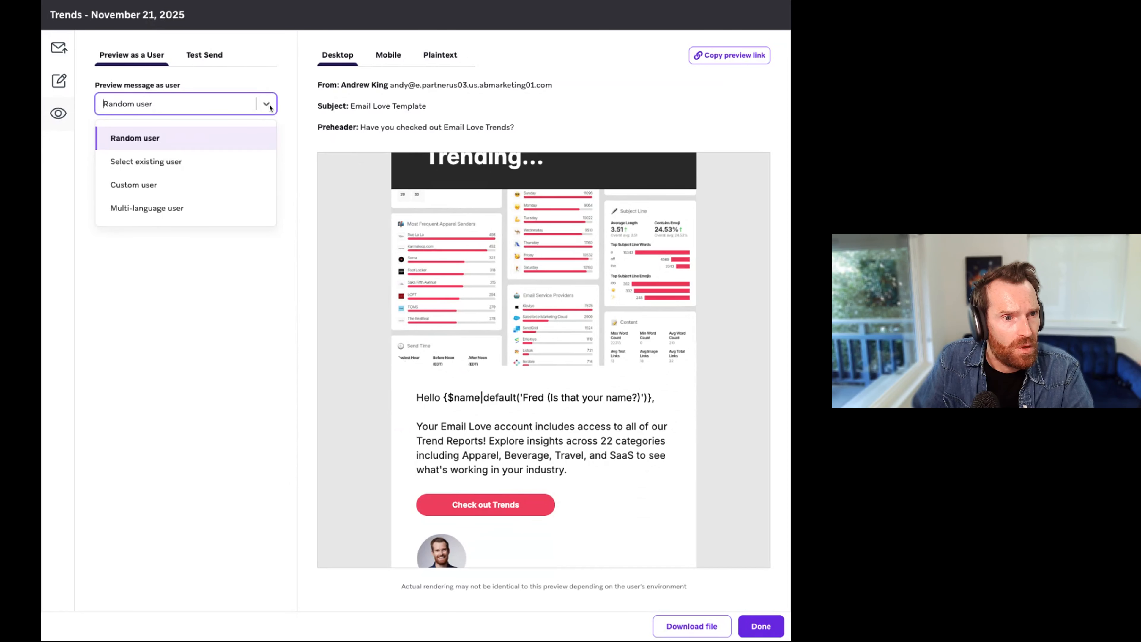
click(172, 213)
click(137, 173)
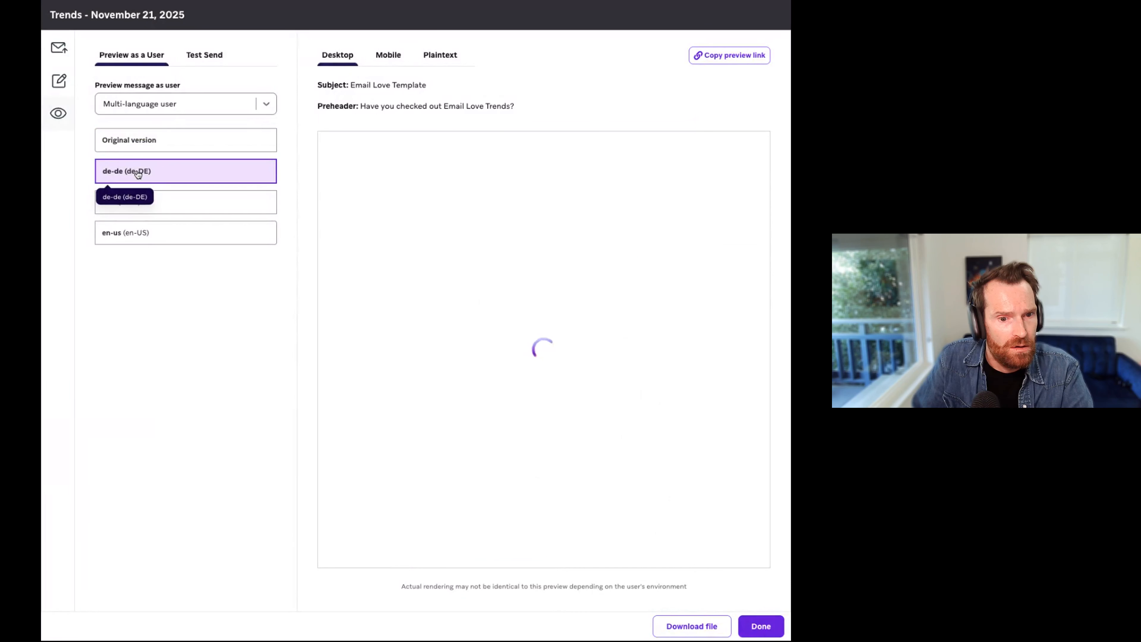
scroll(369, 259, down, 3)
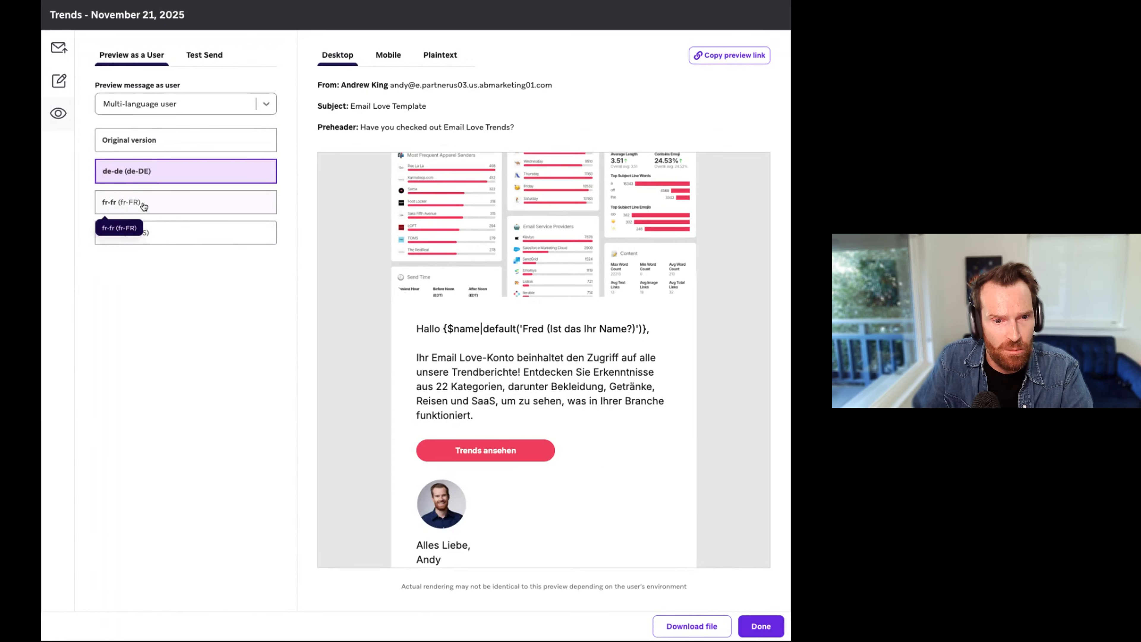
Step: Review the French (fr-FR) version of the email down through its body, and return the preview to German (de-DE)
click(191, 208)
scroll(408, 281, down, 1)
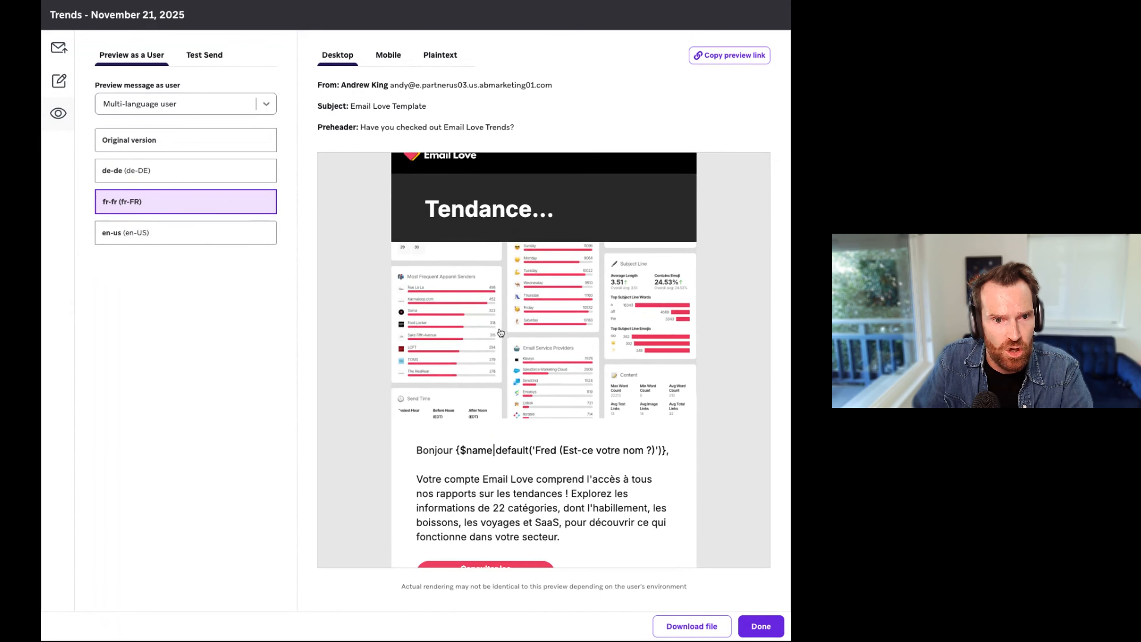
scroll(385, 281, down, 5)
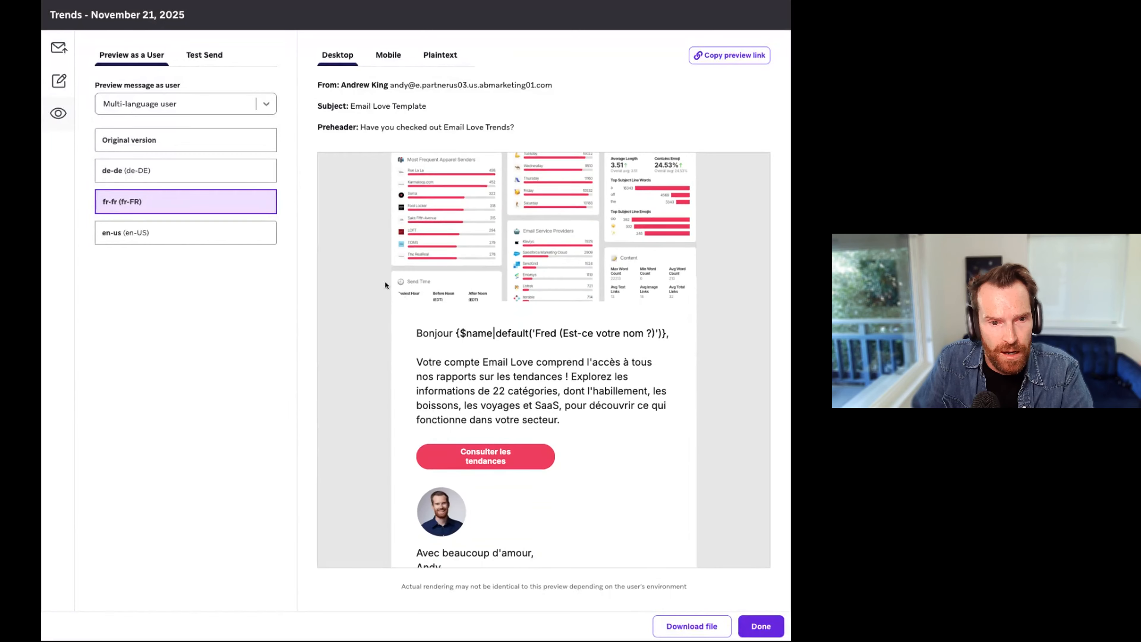
scroll(384, 281, down, 1)
scroll(391, 332, down, 2)
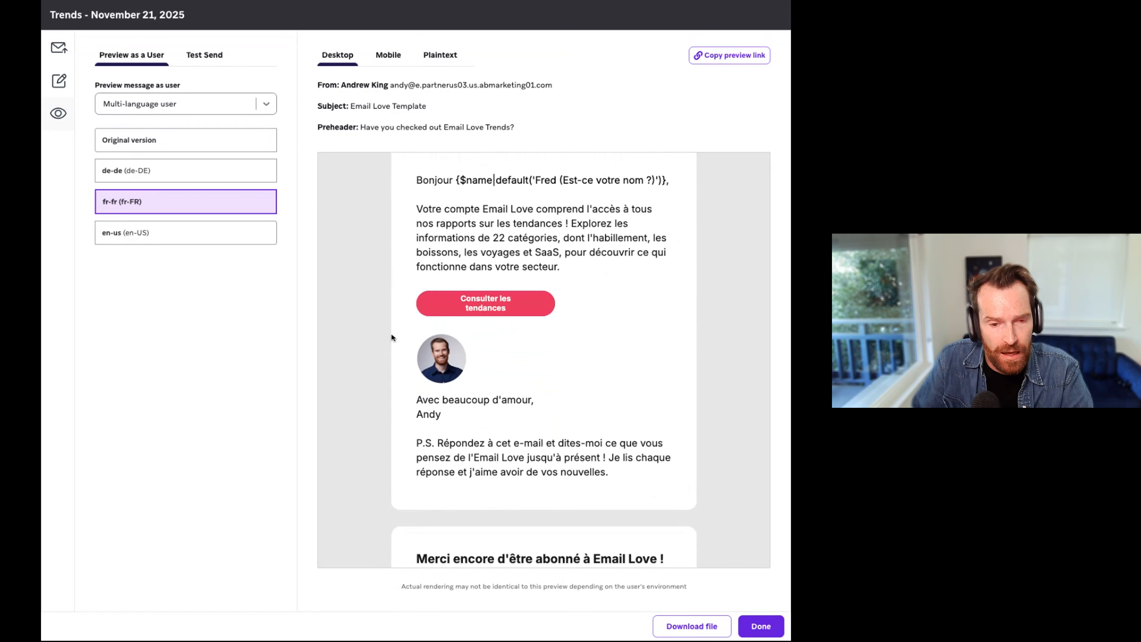
scroll(392, 335, up, 1)
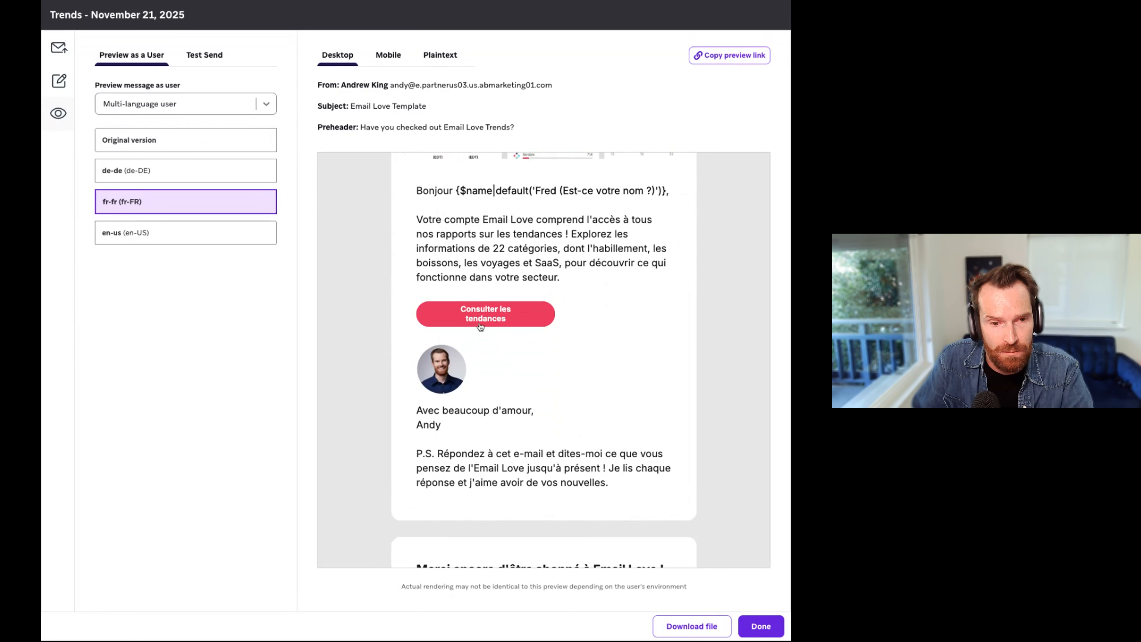
scroll(597, 348, up, 4)
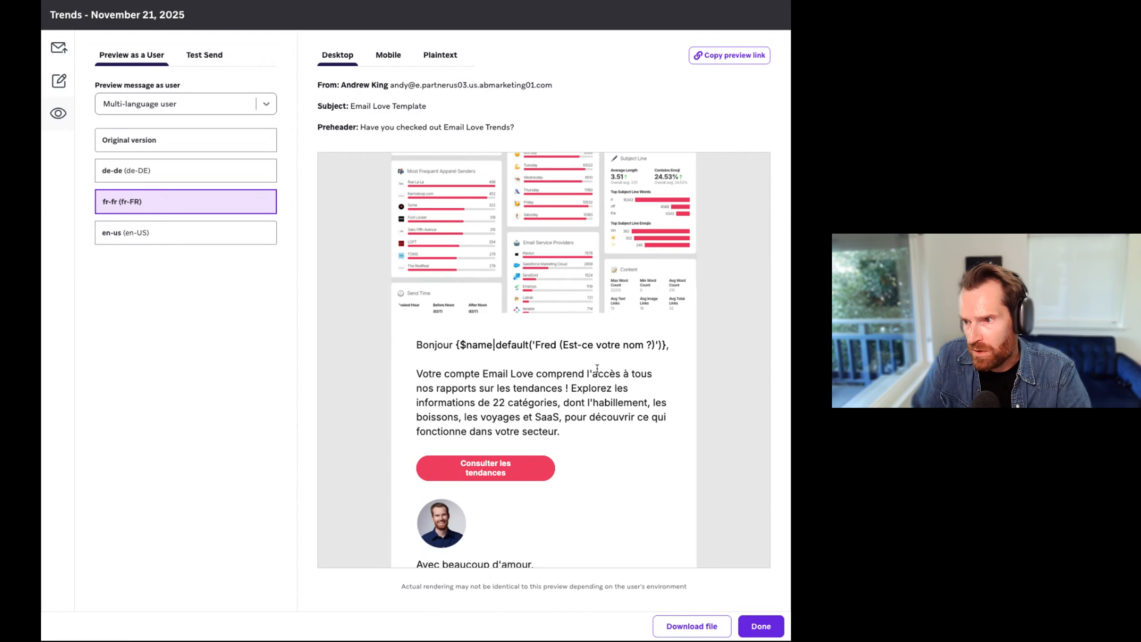
click(160, 170)
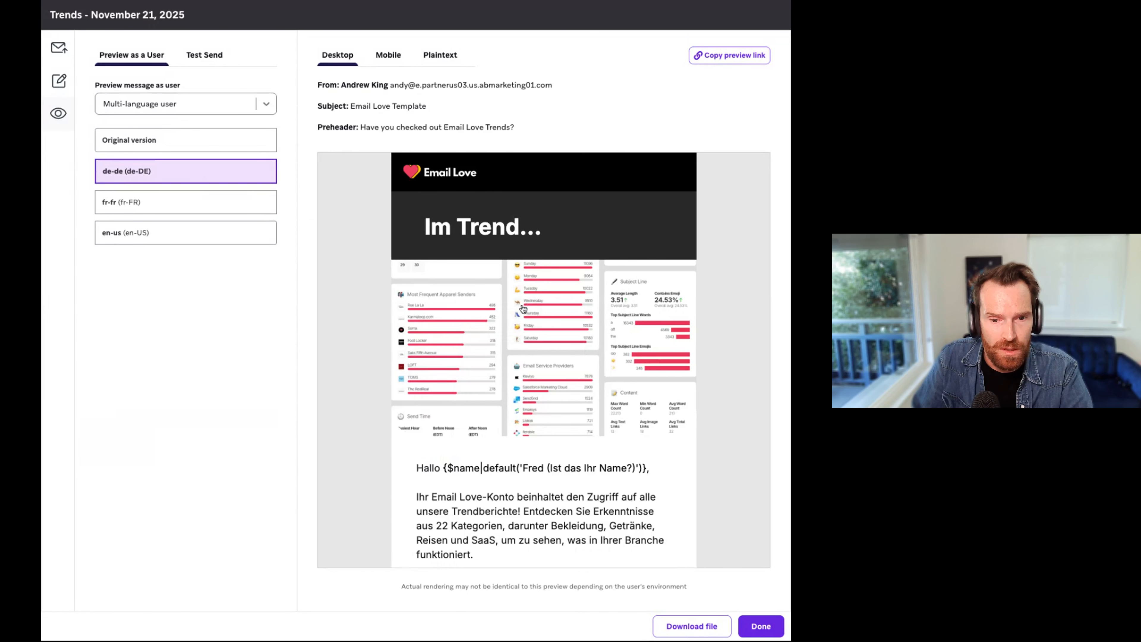